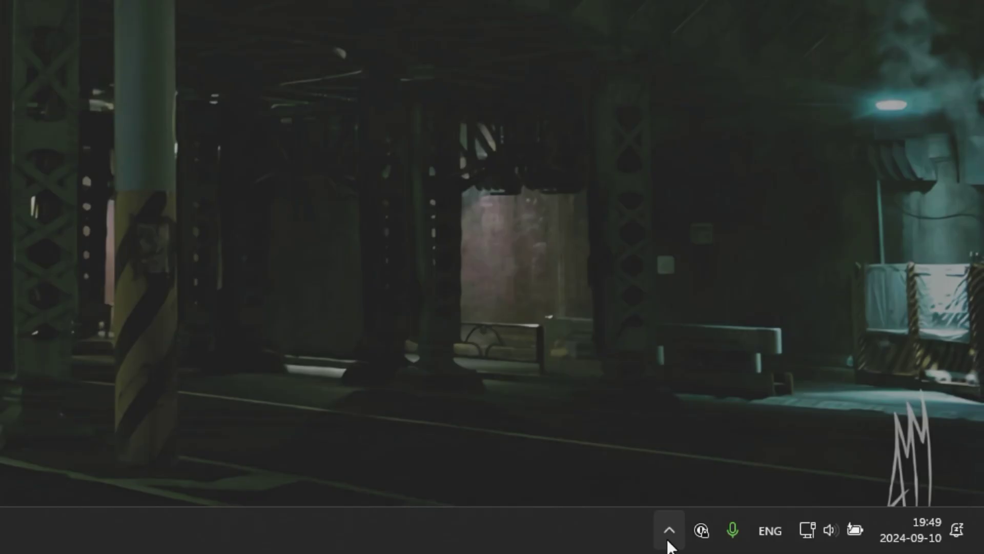
Step: Install GeForce Game Ready Driver 560.94 as a custom installation with all listed components, and postpone the restart
{"action": "left_click", "coordinate": [668, 541]}
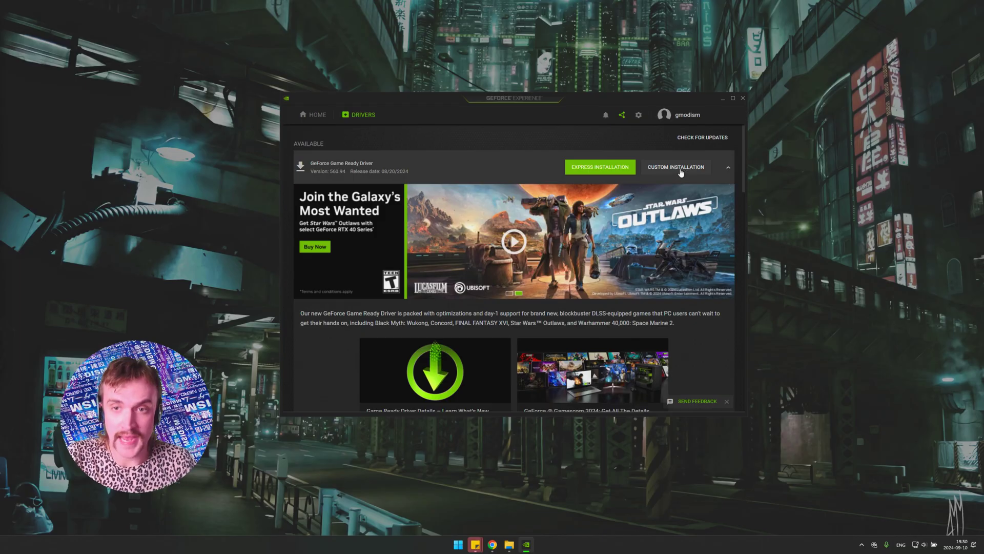
{"action": "left_click", "coordinate": [676, 167]}
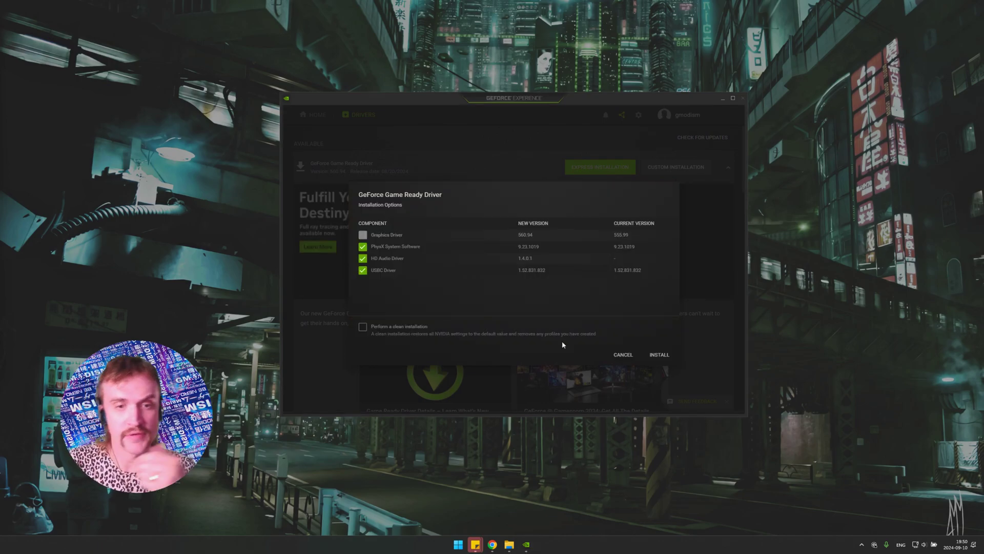
{"action": "left_click", "coordinate": [370, 328]}
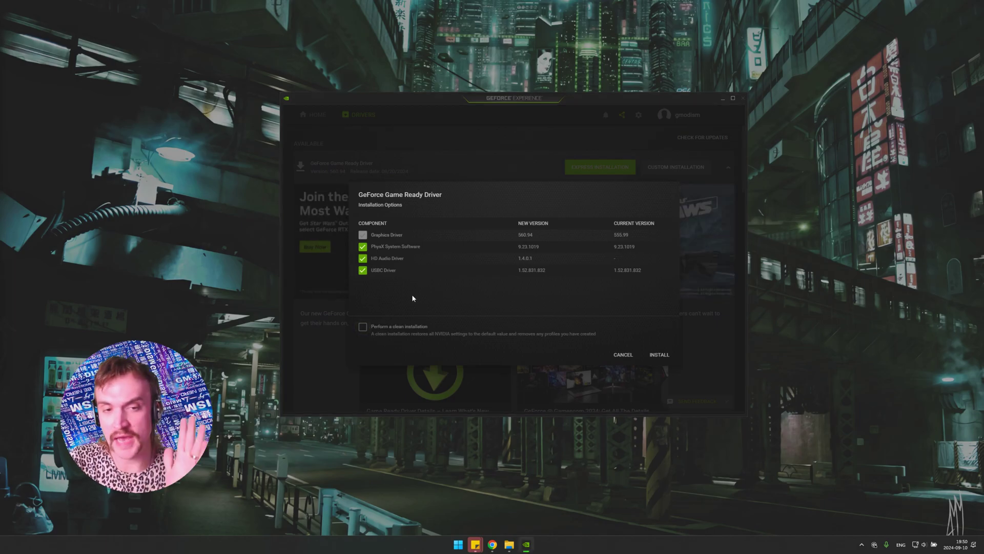
{"action": "left_click", "coordinate": [660, 355]}
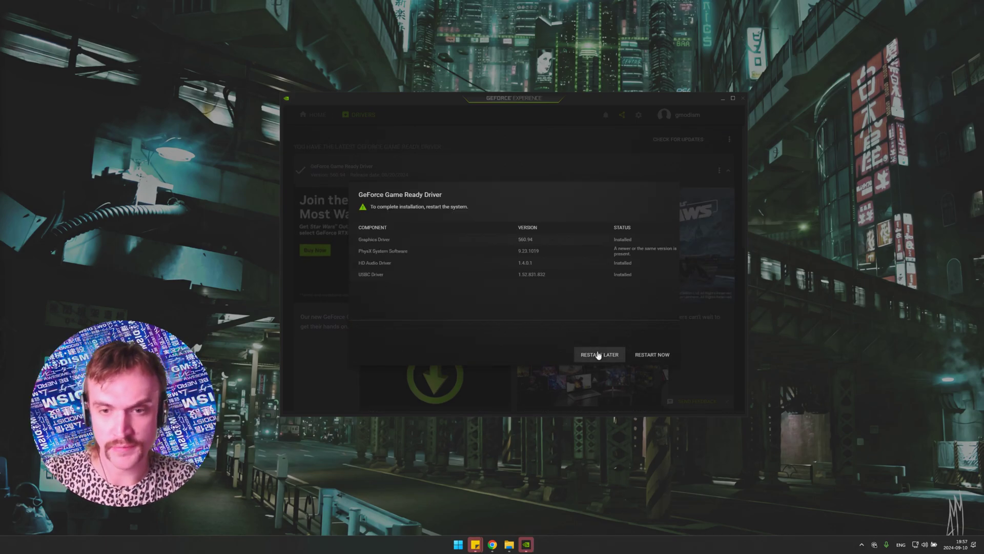
{"action": "left_click", "coordinate": [600, 355]}
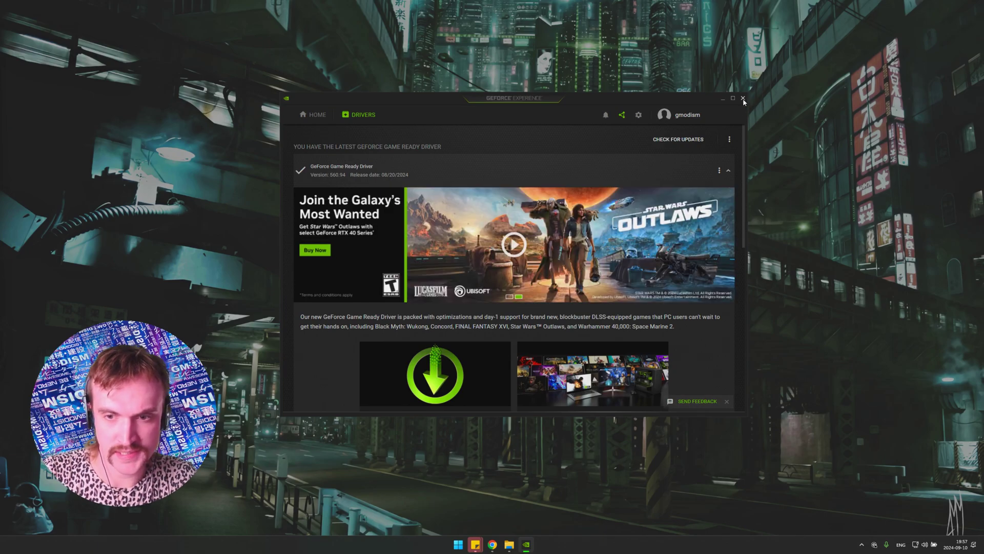
{"action": "left_click", "coordinate": [743, 99]}
Step: Open Windows Settings and reposition its window on the desktop
{"action": "left_click", "coordinate": [466, 547]}
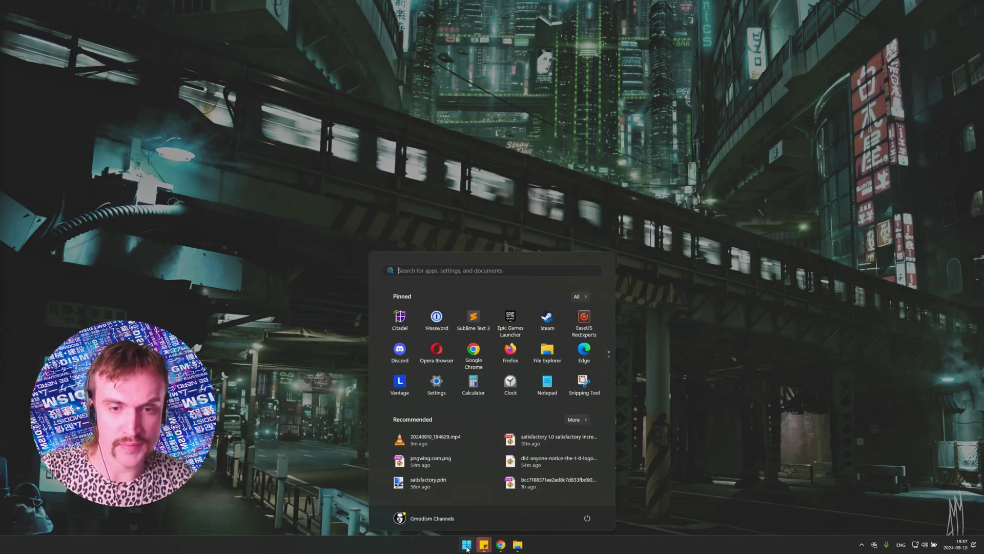
{"action": "left_click", "coordinate": [467, 548]}
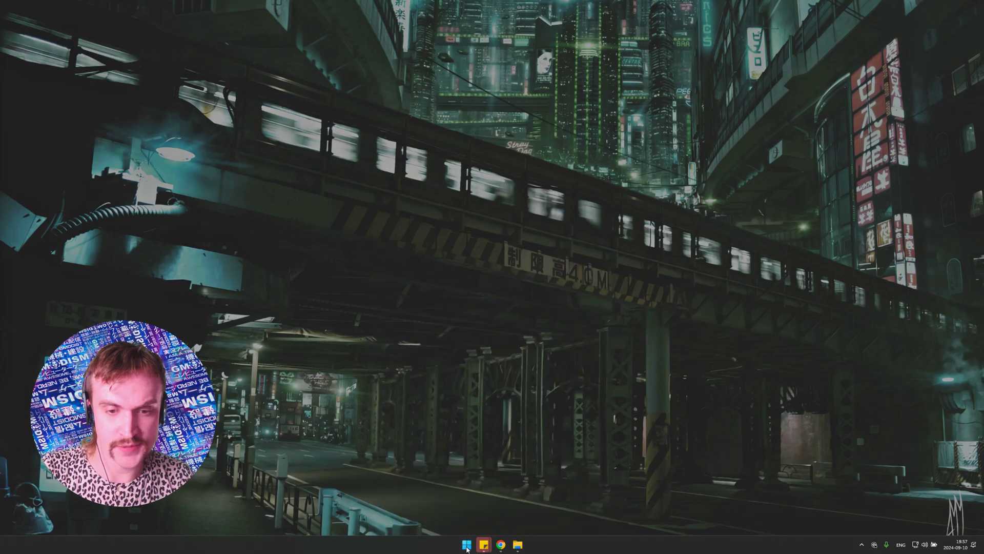
{"action": "right_click", "coordinate": [465, 549]}
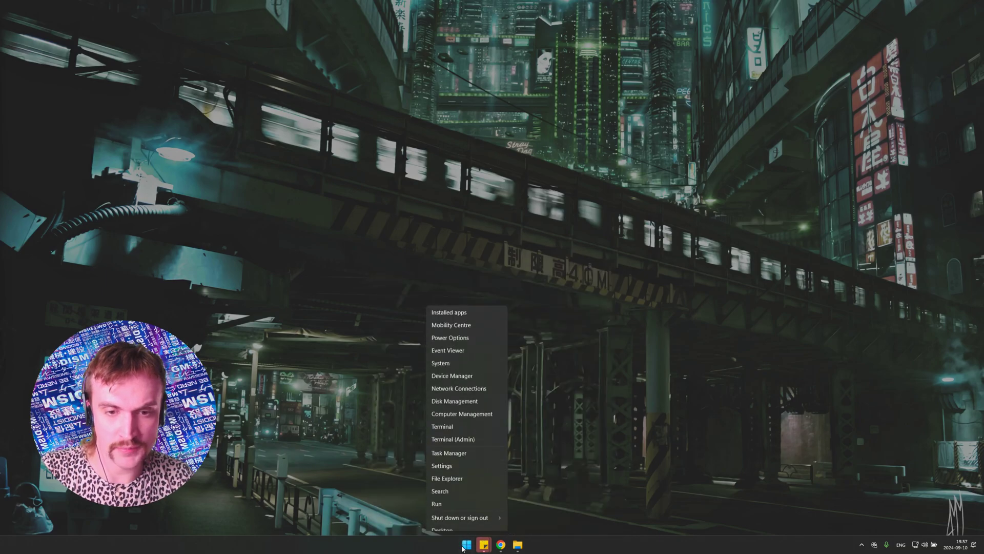
{"action": "left_click", "coordinate": [450, 462]}
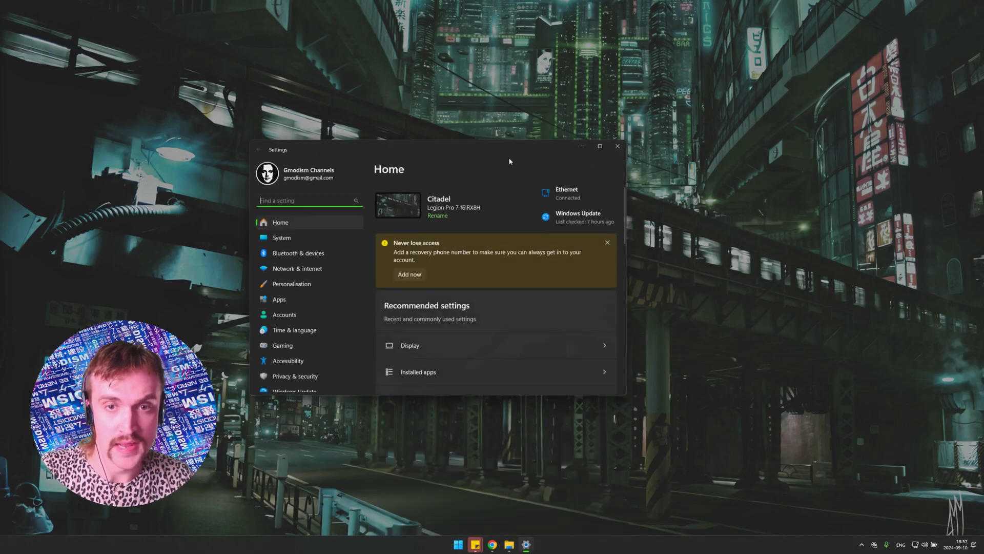
{"action": "left_click_drag", "start_coordinate": [510, 145], "coordinate": [576, 146]}
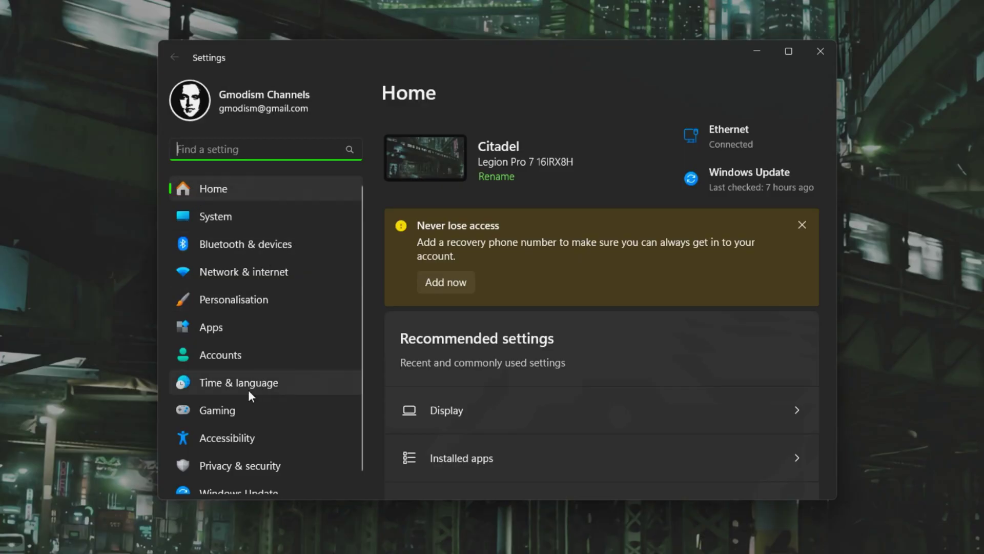
Step: Check the Game Bar options in the Gaming settings and open the related Graphics settings
{"action": "left_click", "coordinate": [232, 410]}
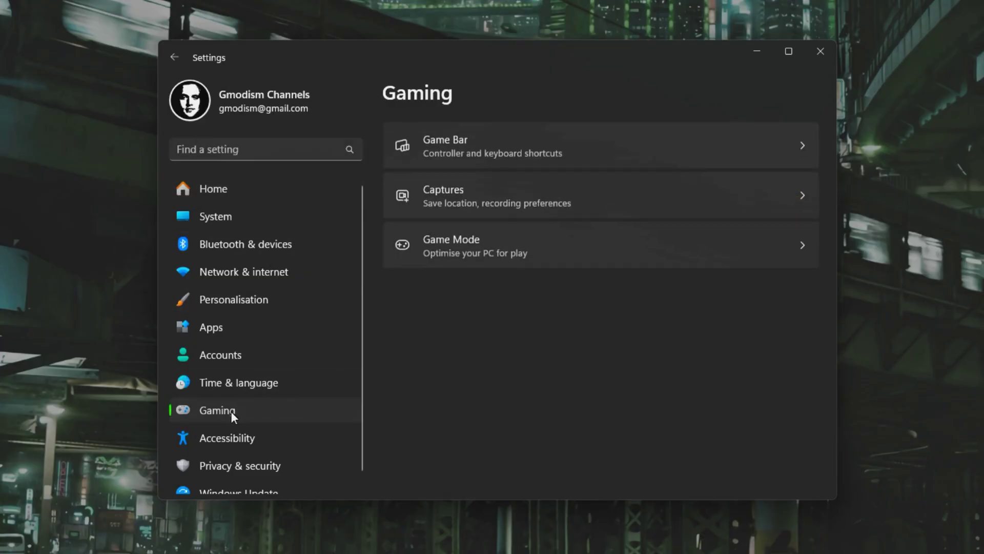
{"action": "left_click", "coordinate": [638, 134]}
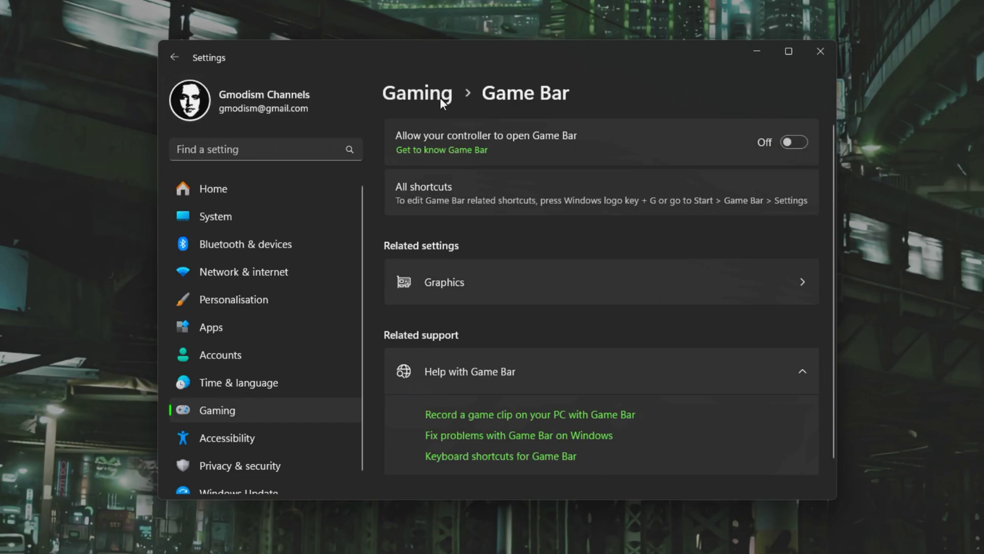
{"action": "scroll", "coordinate": [528, 210], "scroll_direction": "down", "scroll_amount": 2}
{"action": "scroll", "coordinate": [530, 220], "scroll_direction": "up", "scroll_amount": 2}
{"action": "left_click", "coordinate": [452, 281]}
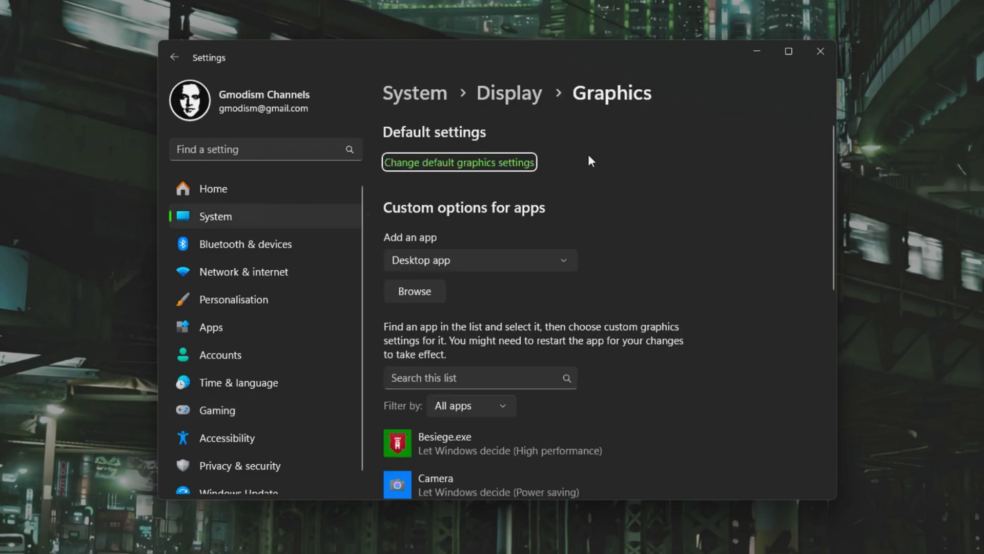
{"action": "scroll", "coordinate": [524, 379], "scroll_direction": "down", "scroll_amount": 5}
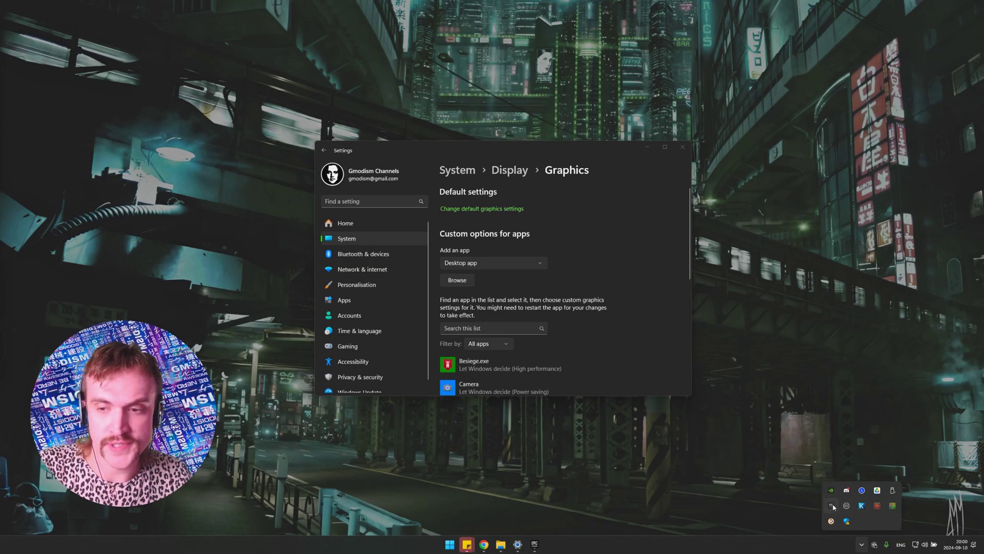
Step: Switch to the Epic Games Launcher and copy the path of Satisfactory's installation folder
{"action": "left_click", "coordinate": [831, 505]}
{"action": "left_click", "coordinate": [437, 336]}
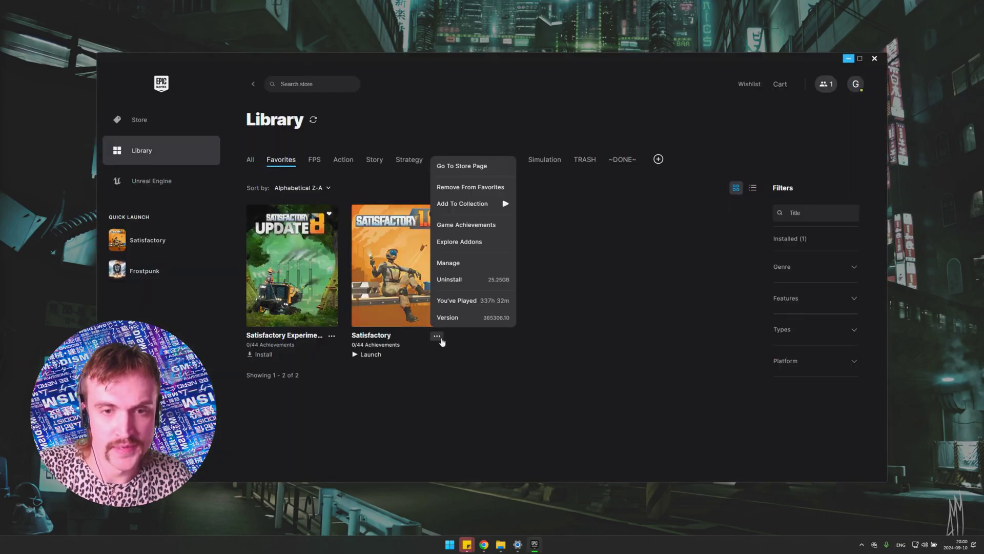
{"action": "left_click", "coordinate": [474, 258]}
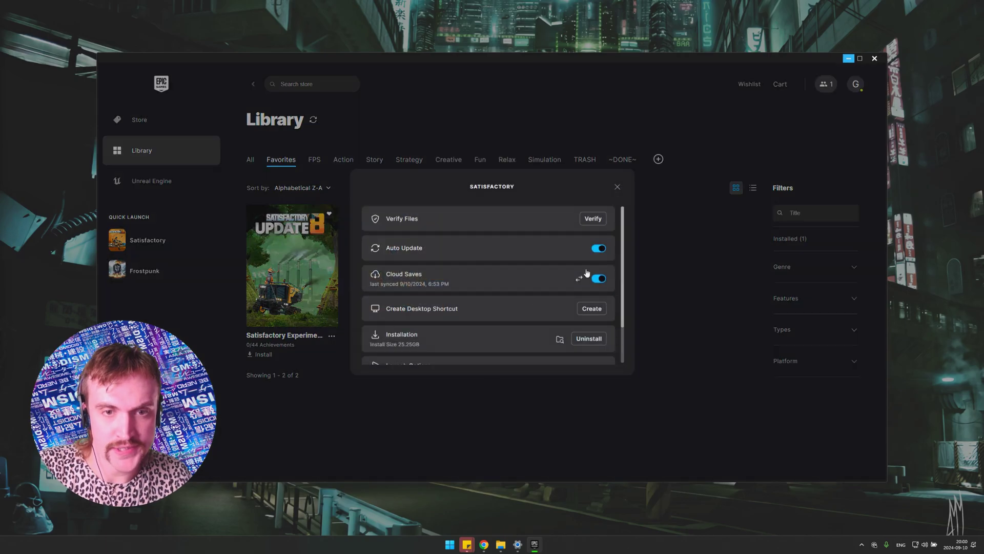
{"action": "scroll", "coordinate": [579, 287], "scroll_direction": "down", "scroll_amount": 2}
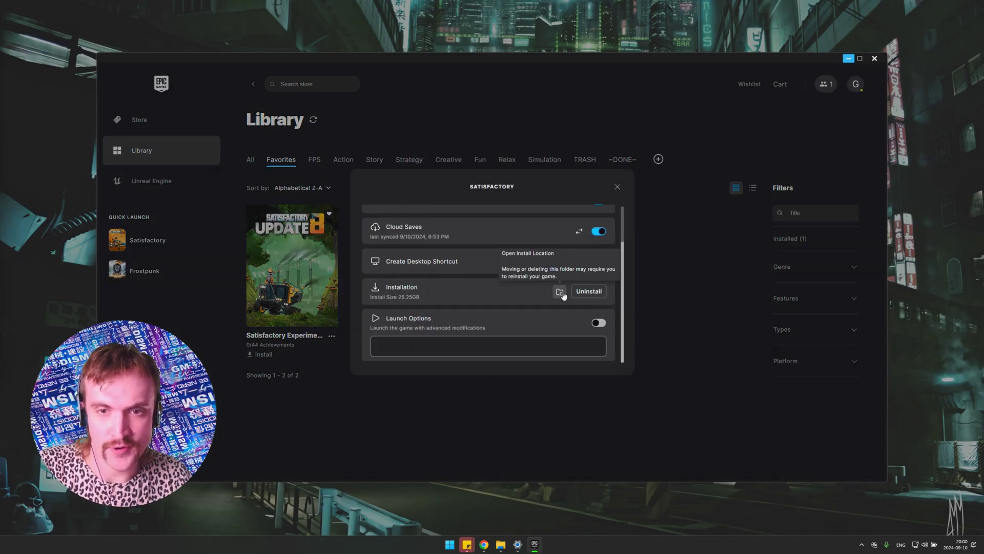
{"action": "left_click", "coordinate": [560, 292]}
{"action": "left_click", "coordinate": [576, 90]}
{"action": "key", "text": "ctrl+c"}
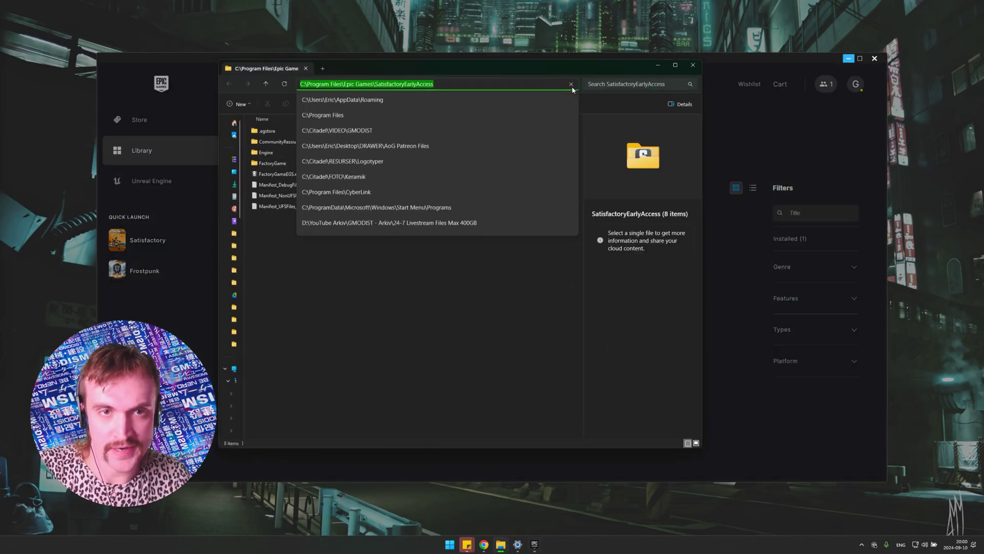
{"action": "left_click", "coordinate": [693, 65]}
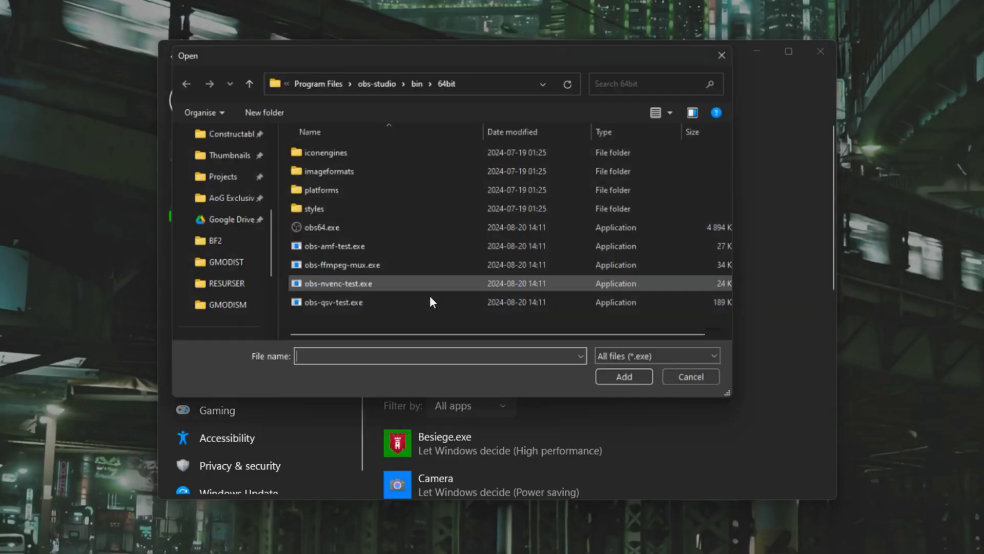
Step: Add FactoryGameEGS.exe from C:\Program Files\Epic Games\SatisfactoryEarlyAccess to the apps with custom graphics options
{"action": "left_click", "coordinate": [482, 79]}
{"action": "key", "text": "ctrl+v"}
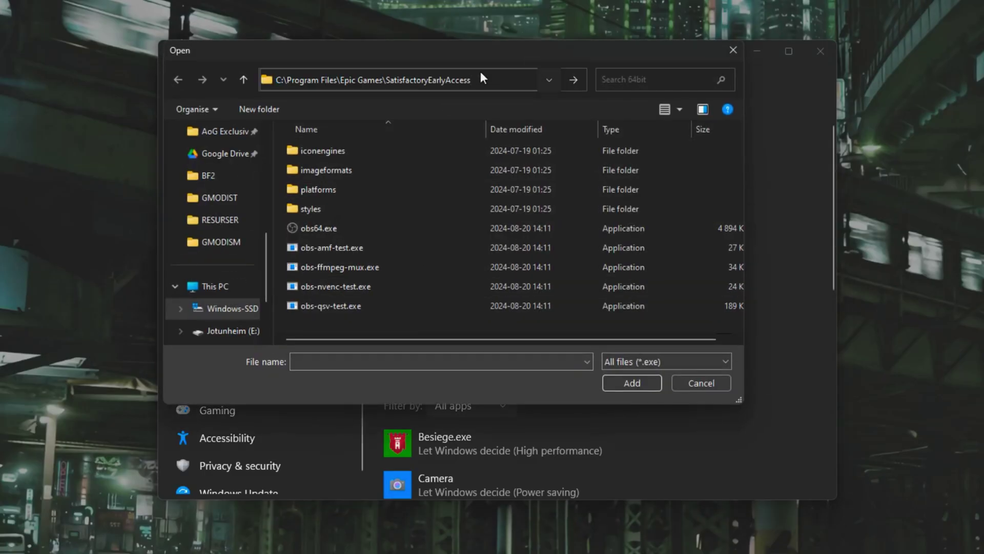
{"action": "key", "text": "Return"}
{"action": "left_click", "coordinate": [353, 227]}
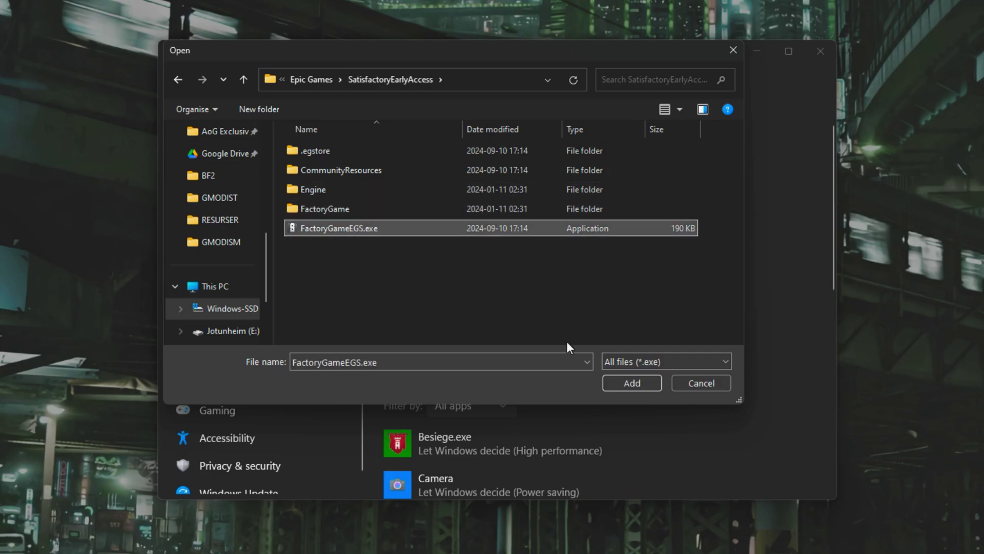
{"action": "left_click", "coordinate": [632, 383]}
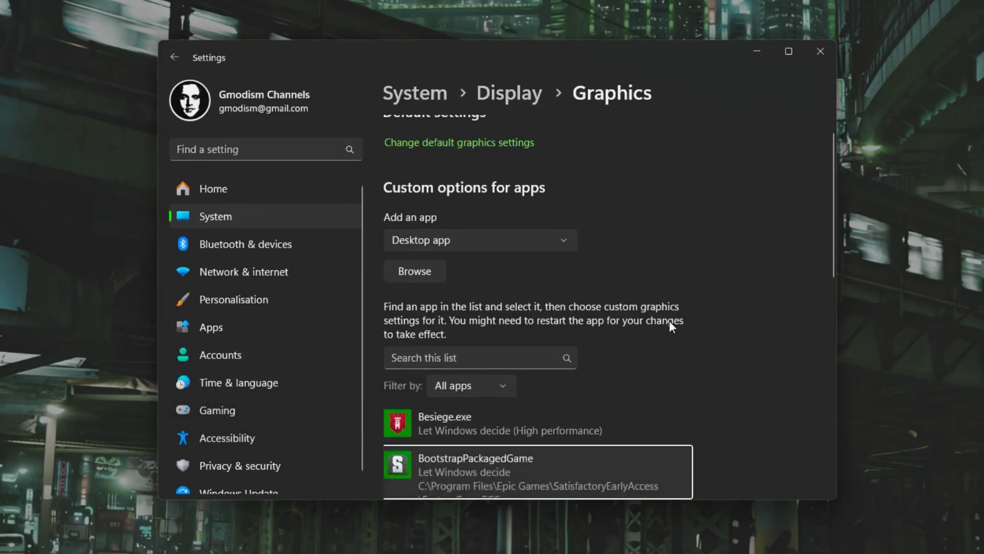
Step: Set the graphics preference of the BootstrapPackagedGame entry to High performance and save it
{"action": "left_click", "coordinate": [592, 364]}
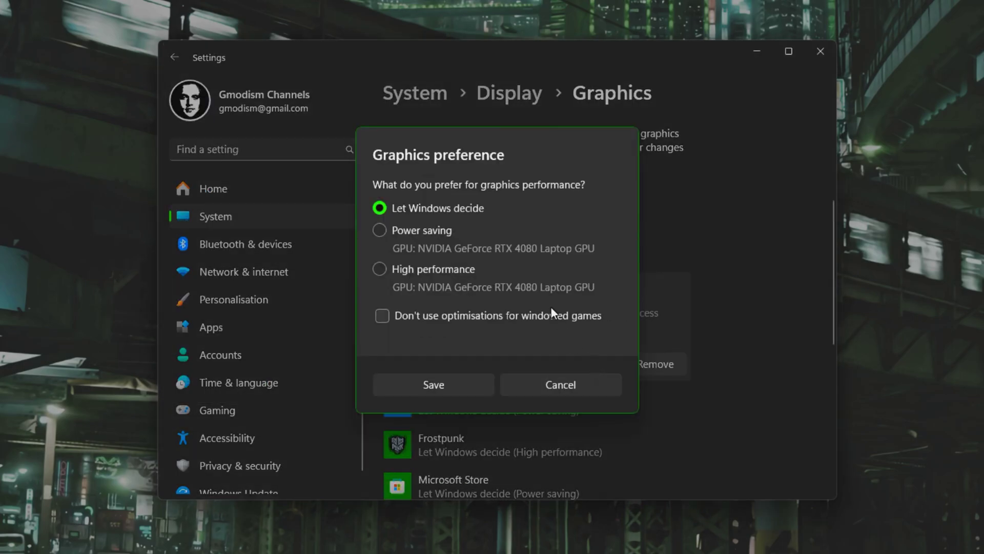
{"action": "left_click", "coordinate": [380, 268]}
{"action": "left_click", "coordinate": [451, 382]}
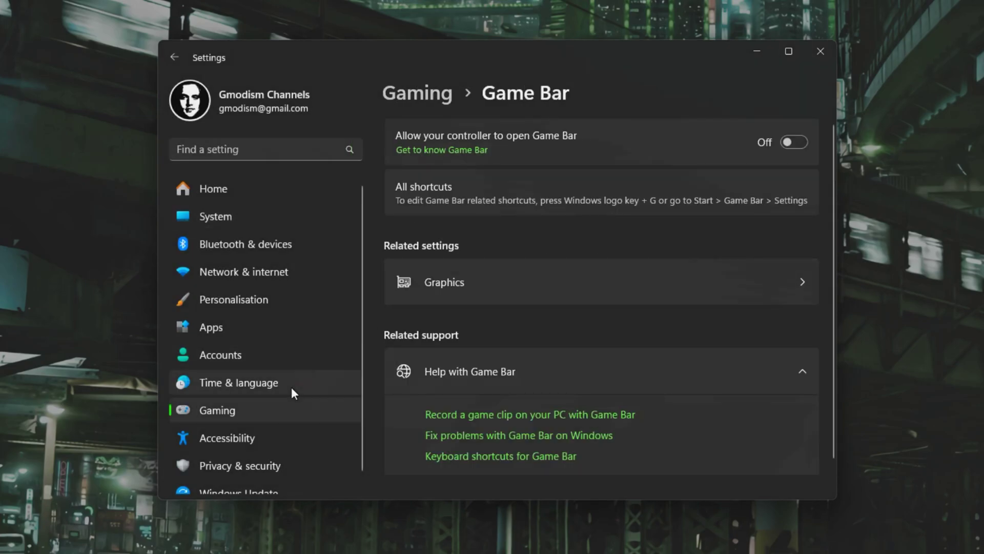
Step: Check the Game Mode switch and the recording preferences for Captures in the Gaming settings
{"action": "left_click", "coordinate": [442, 95]}
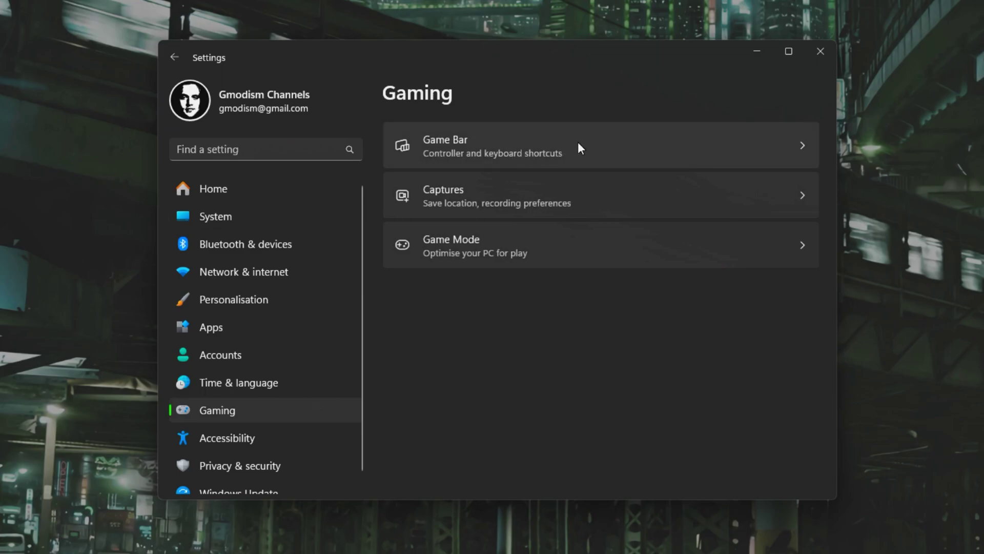
{"action": "left_click", "coordinate": [549, 245]}
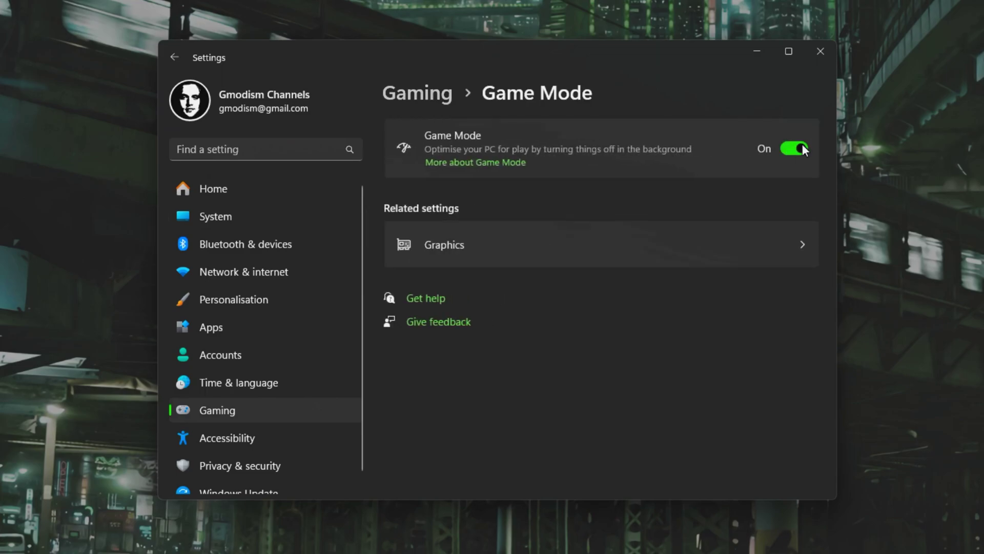
{"action": "left_click", "coordinate": [426, 91]}
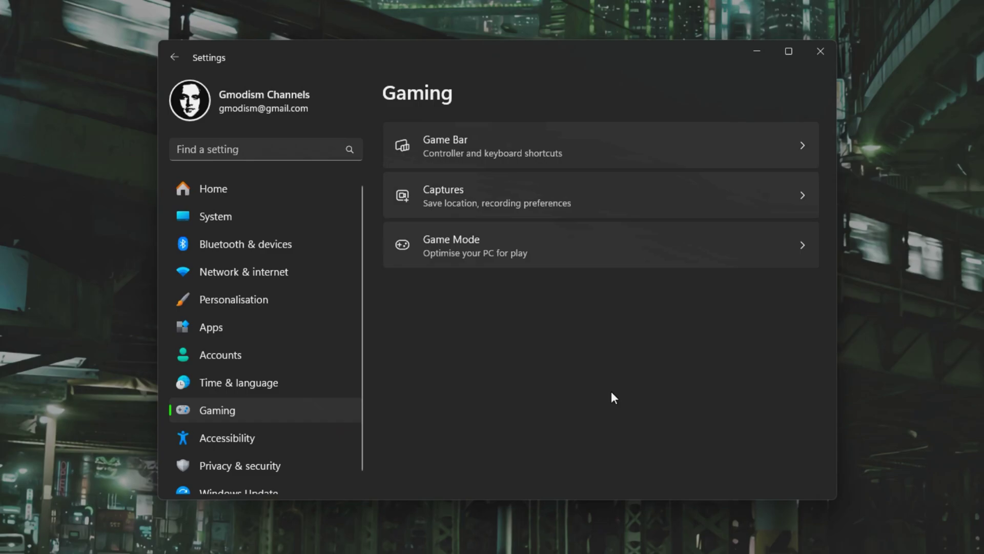
{"action": "left_click", "coordinate": [485, 198]}
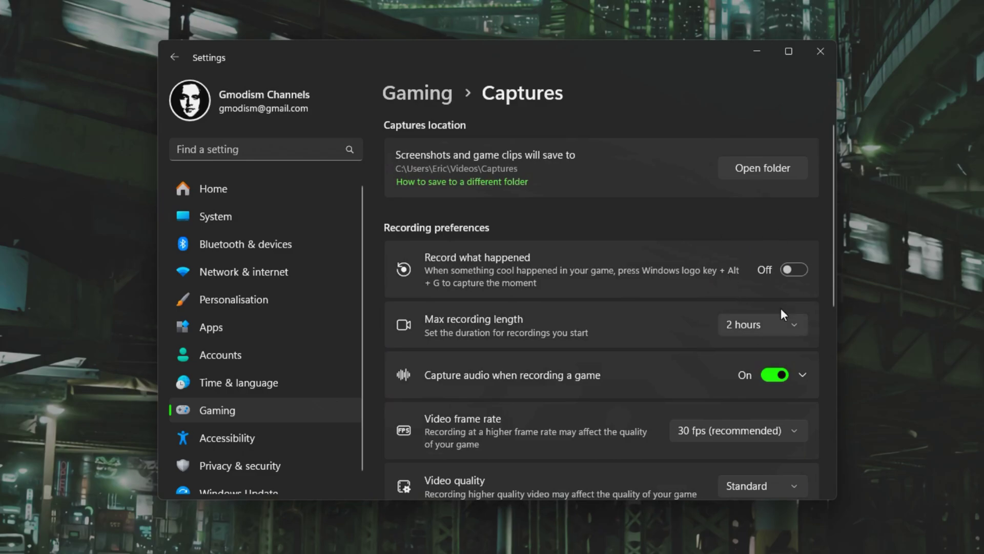
Step: Check the available refresh rates of display 2 in the system's advanced display settings
{"action": "left_click", "coordinate": [239, 215]}
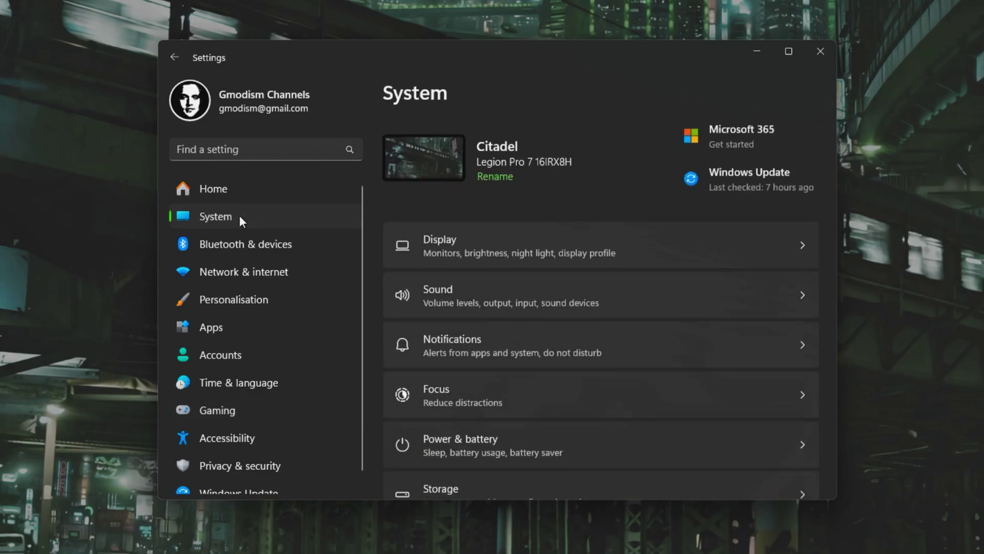
{"action": "left_click", "coordinate": [500, 243]}
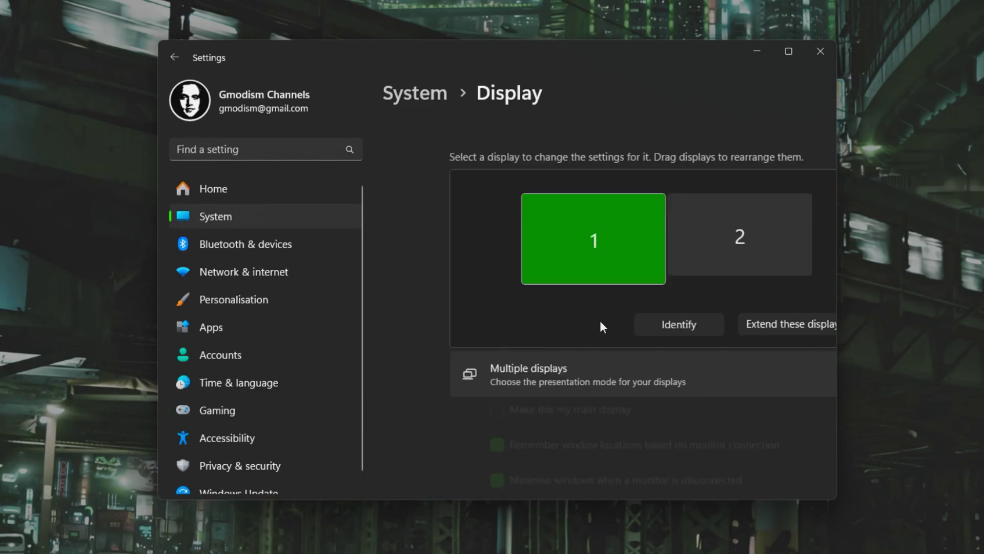
{"action": "left_click", "coordinate": [646, 239]}
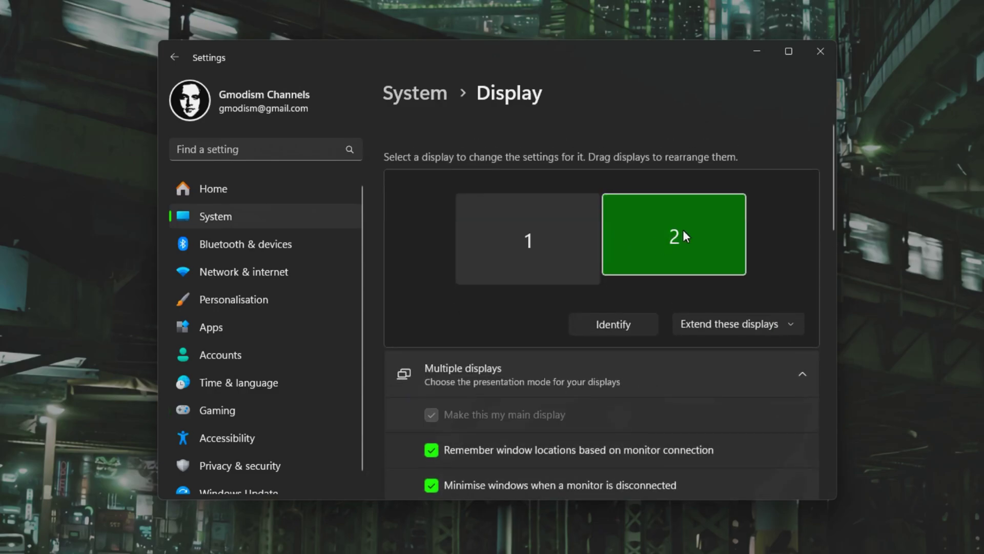
{"action": "scroll", "coordinate": [439, 298], "scroll_direction": "down", "scroll_amount": 7}
{"action": "scroll", "coordinate": [467, 298], "scroll_direction": "down", "scroll_amount": 5}
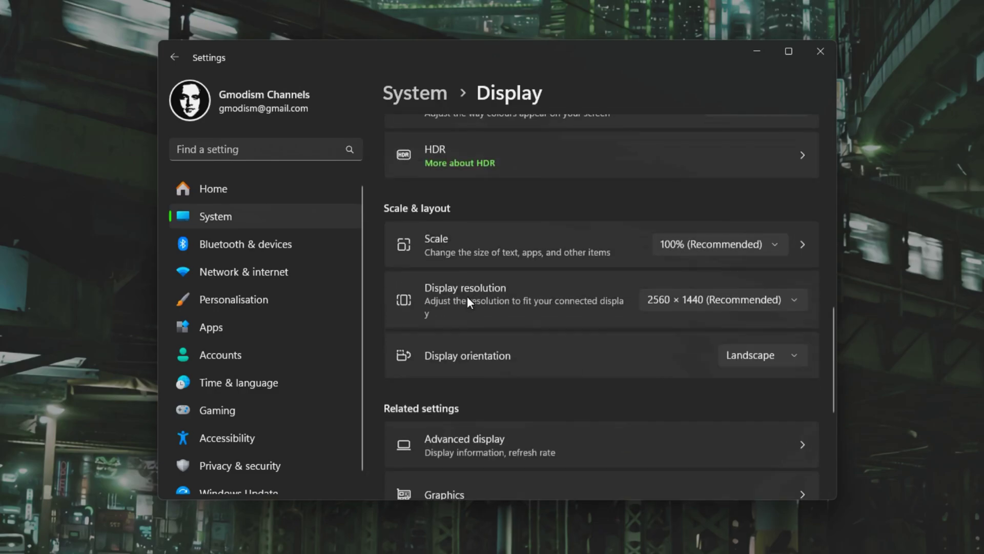
{"action": "scroll", "coordinate": [680, 348], "scroll_direction": "down", "scroll_amount": 3}
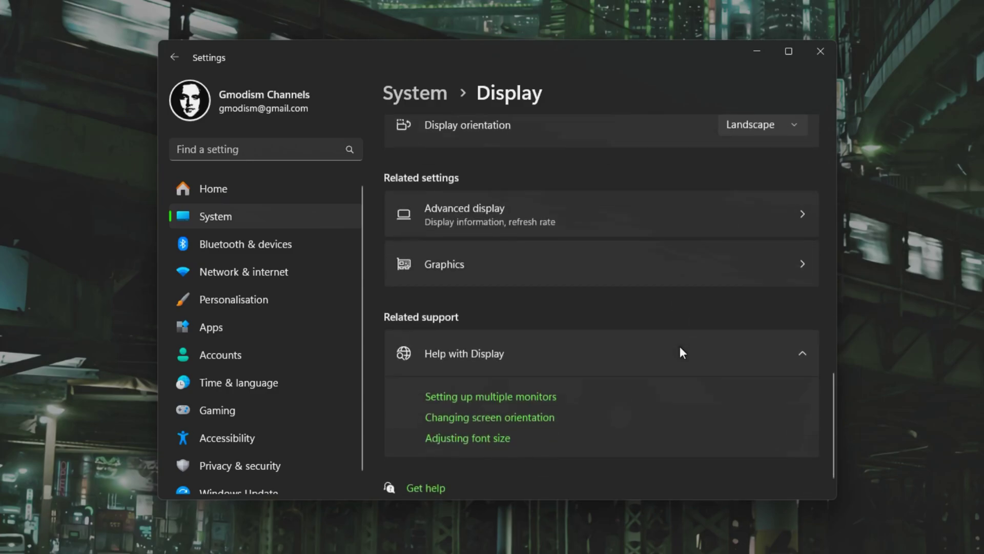
{"action": "left_click", "coordinate": [595, 214]}
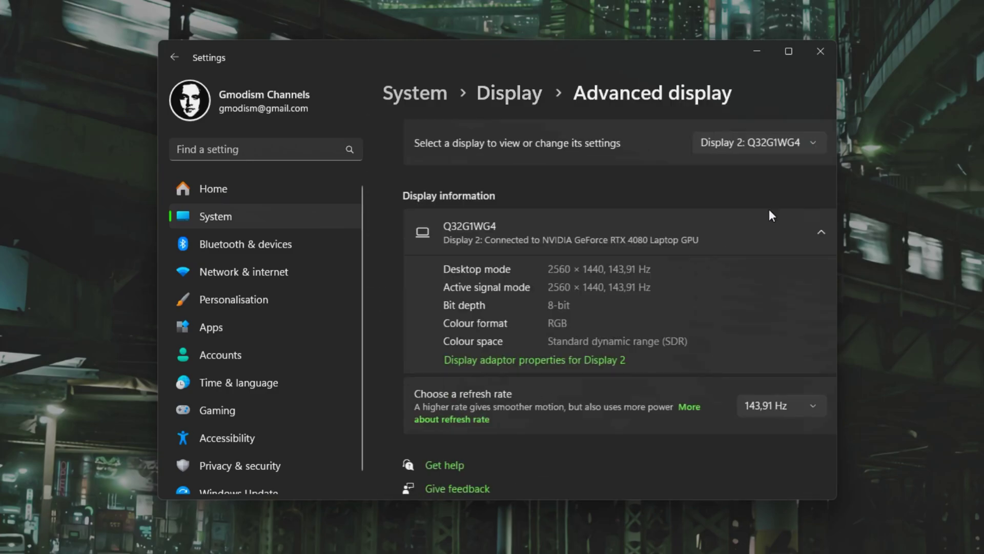
{"action": "left_click", "coordinate": [789, 402]}
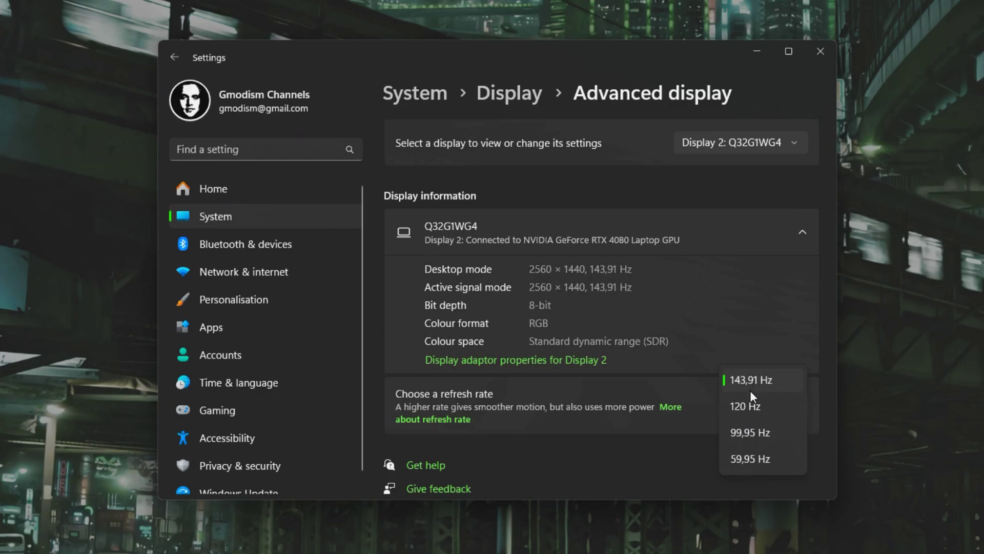
{"action": "left_click", "coordinate": [613, 463]}
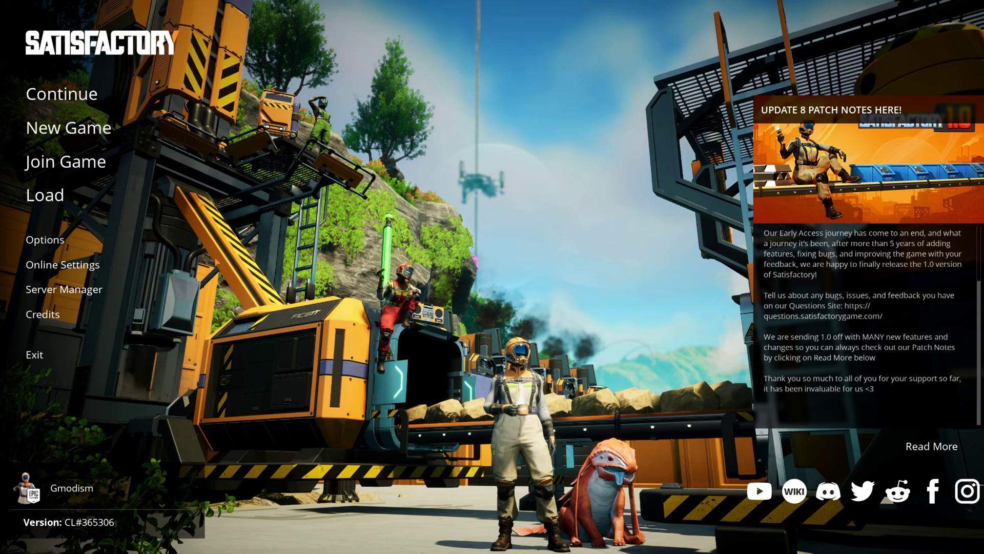
Step: Switch to Satisfactory's video options, keep the resolution at 2560x1440 and choose Fullscreen as the screen mode
{"action": "left_click", "coordinate": [67, 239]}
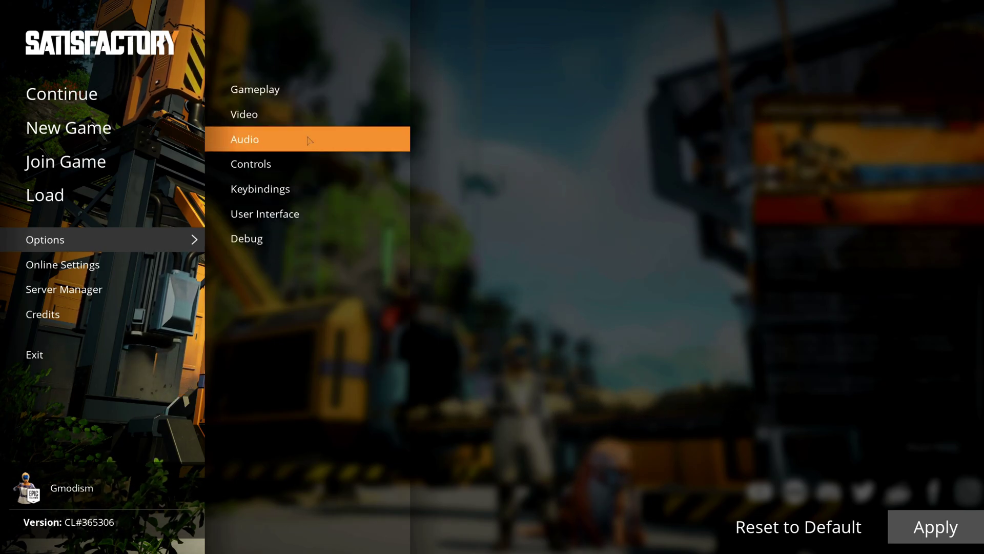
{"action": "left_click", "coordinate": [273, 116]}
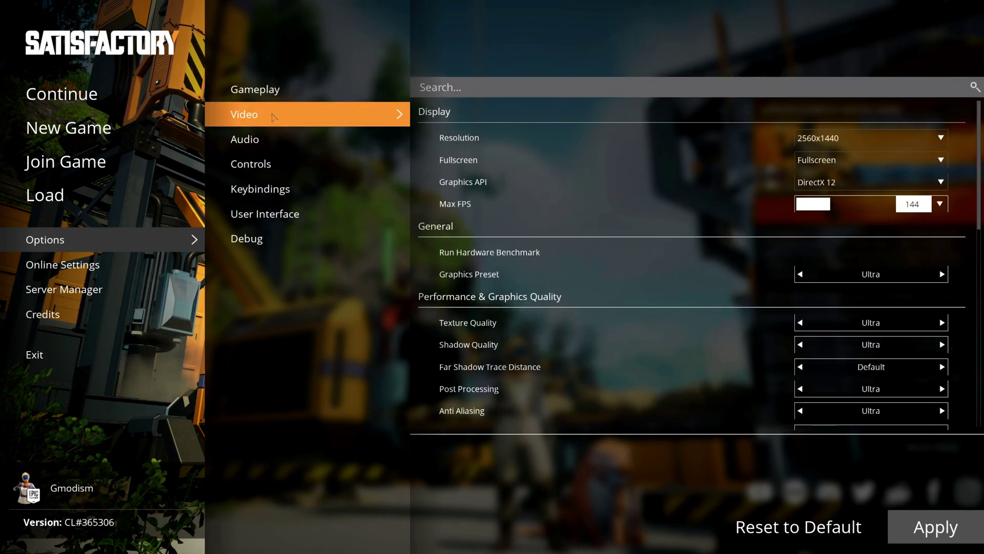
{"action": "left_click", "coordinate": [836, 139]}
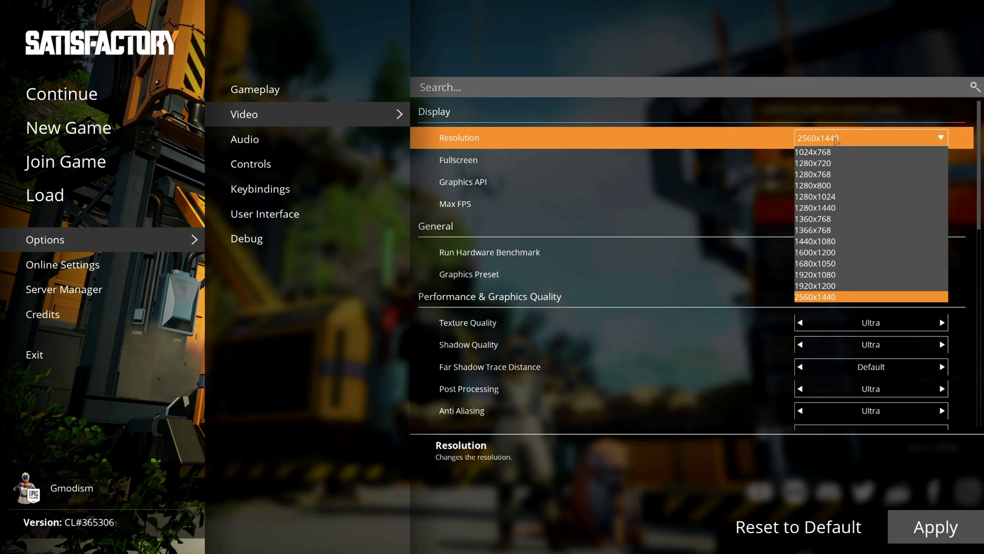
{"action": "left_click", "coordinate": [835, 139]}
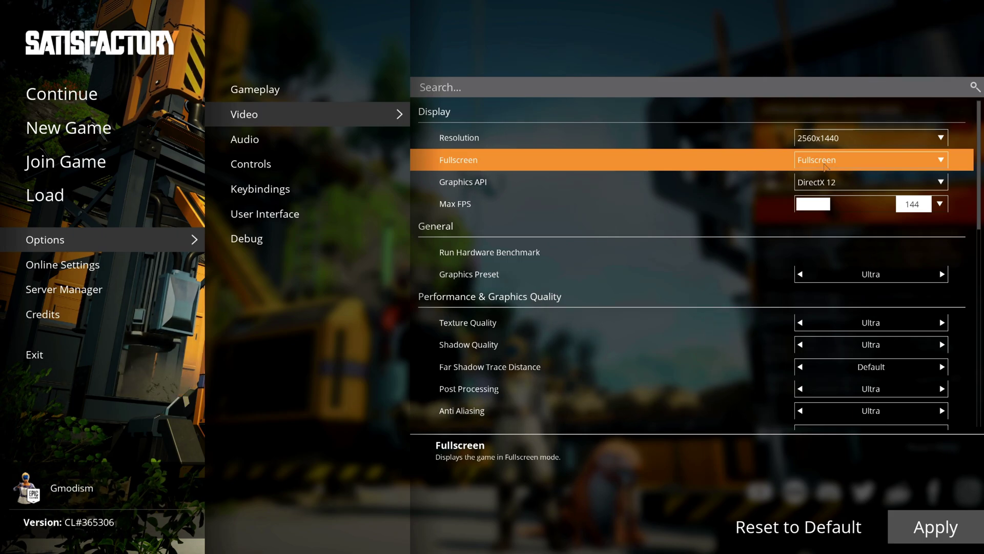
{"action": "left_click", "coordinate": [854, 162]}
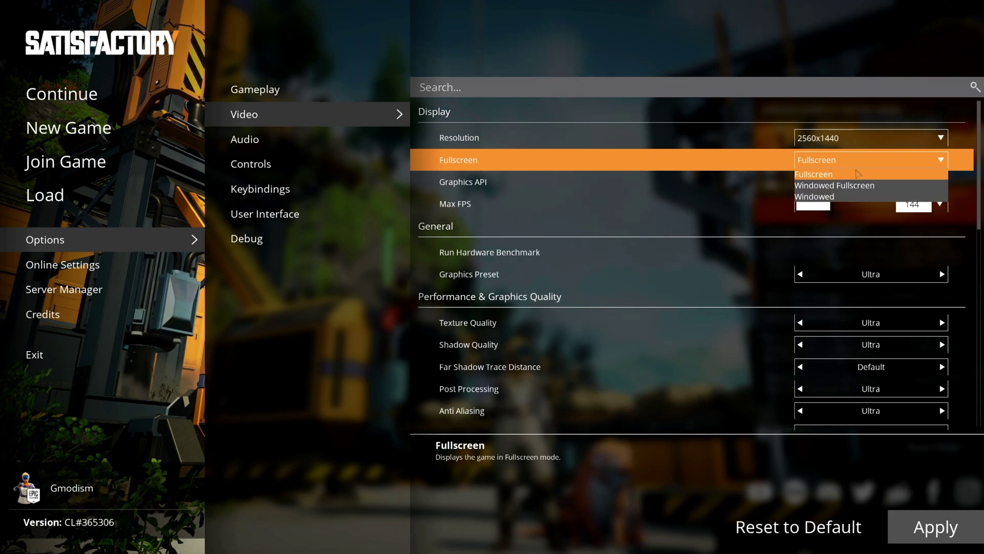
{"action": "left_click", "coordinate": [857, 175]}
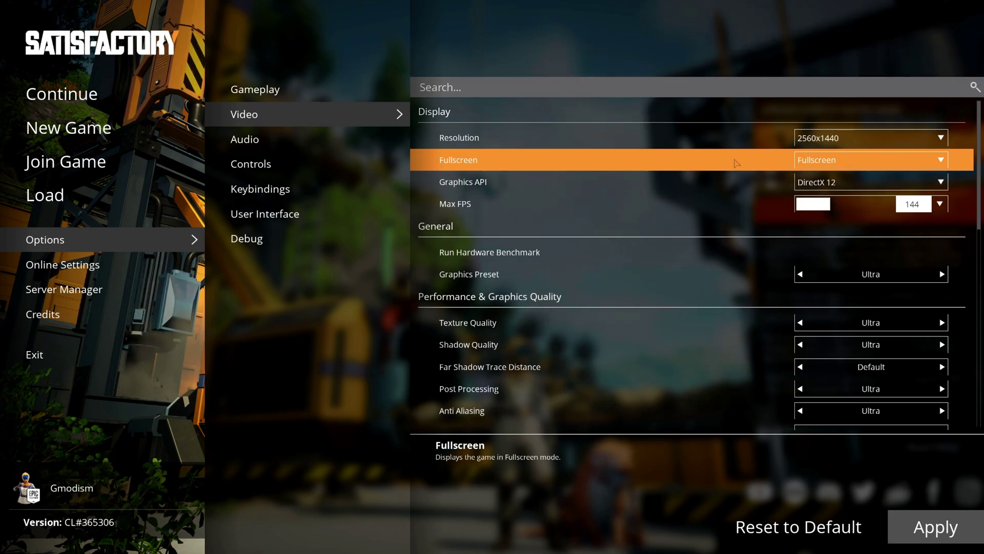
Step: Select DirectX 12 as the Graphics API and cap Max FPS at 144
{"action": "left_click", "coordinate": [819, 185]}
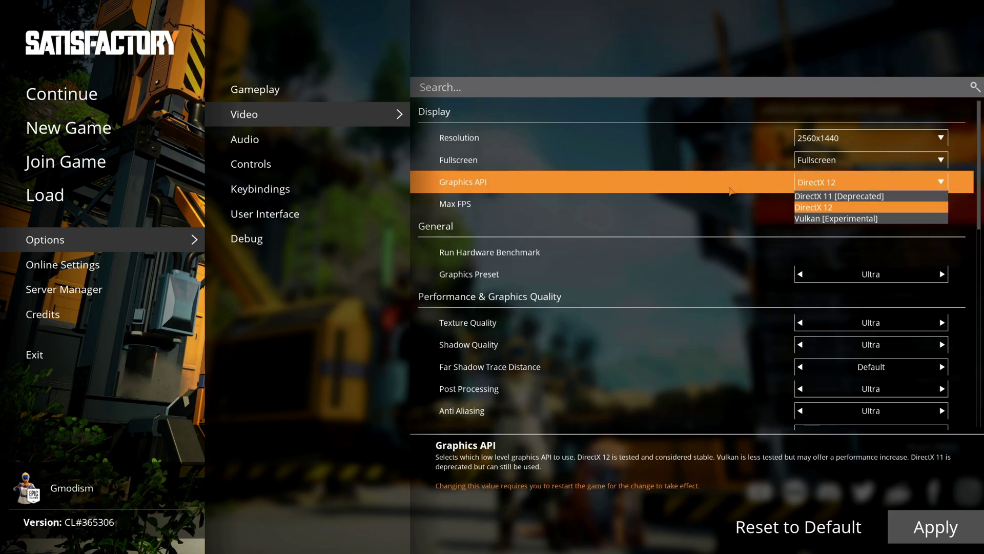
{"action": "left_click", "coordinate": [830, 207]}
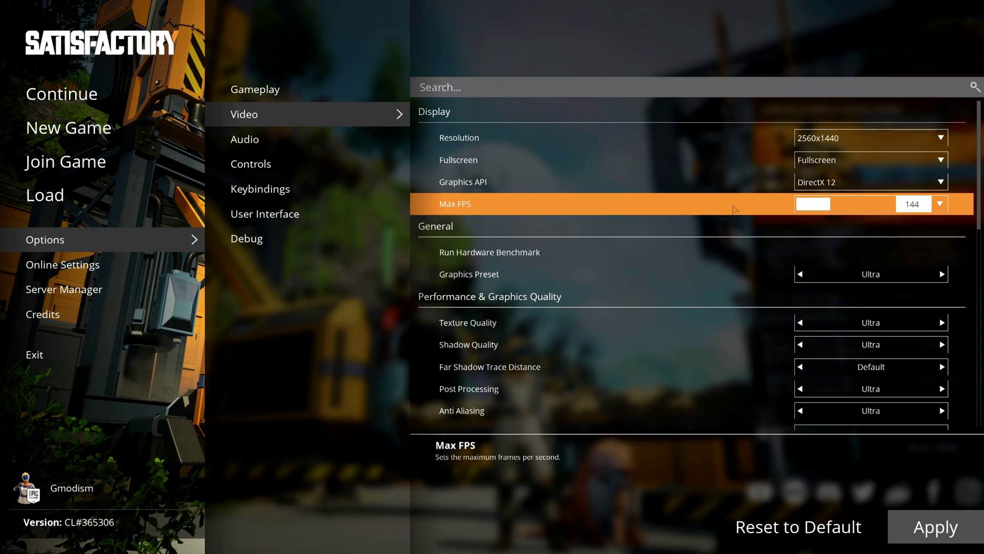
{"action": "left_click", "coordinate": [938, 204]}
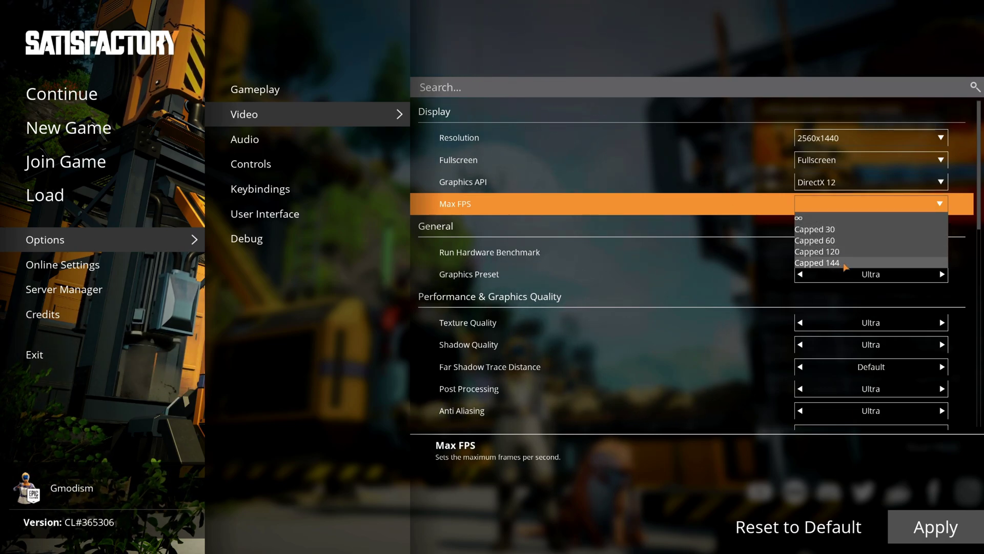
{"action": "left_click", "coordinate": [844, 263]}
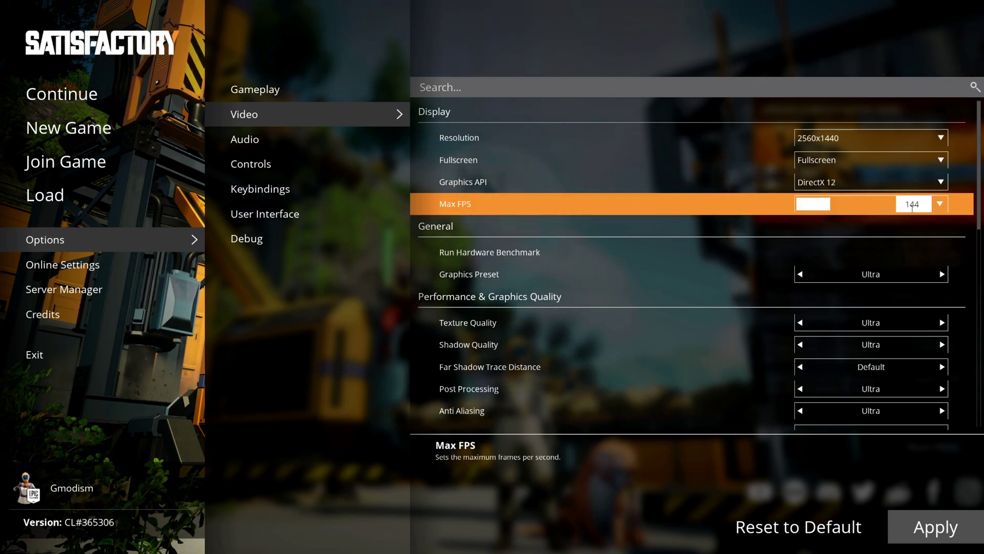
{"action": "left_click", "coordinate": [940, 205]}
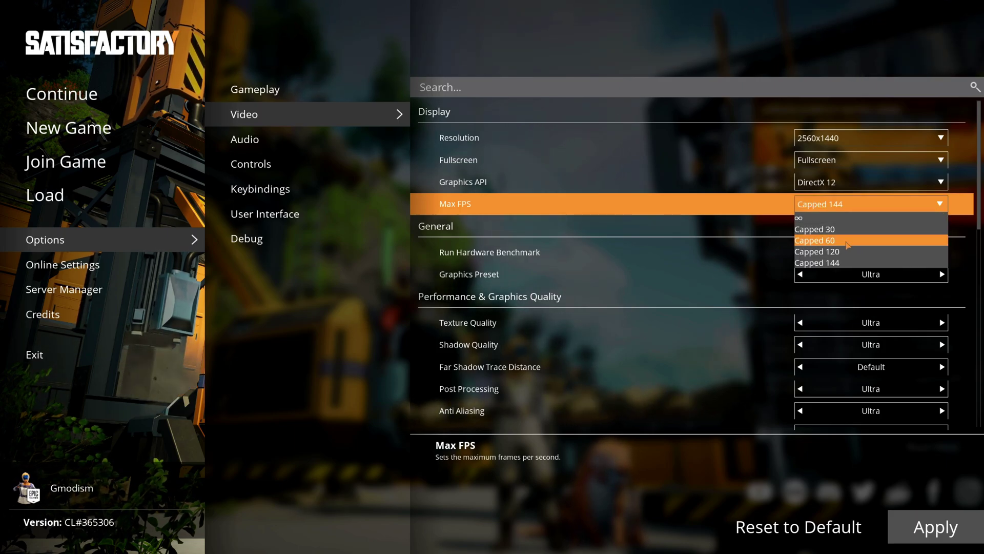
{"action": "left_click", "coordinate": [848, 242]}
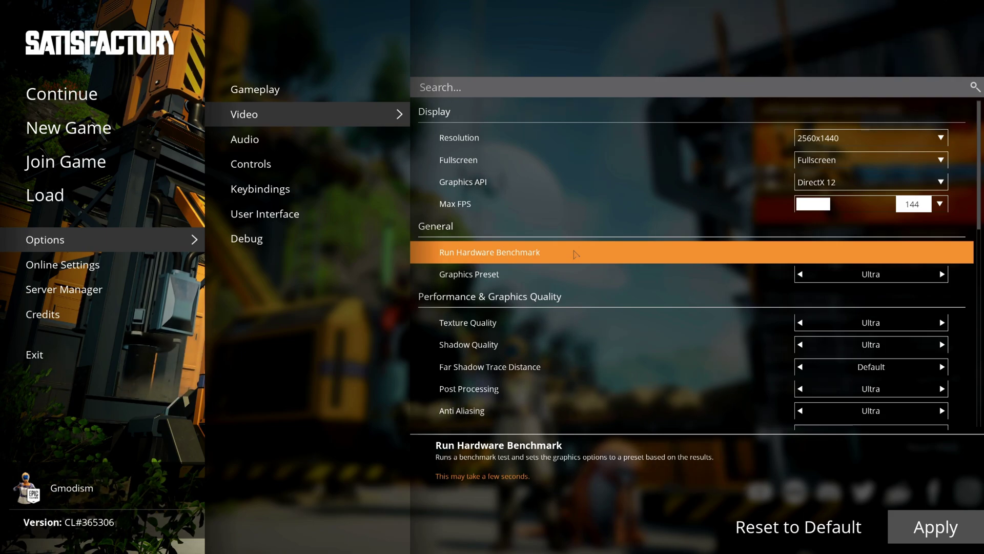
Step: Run the hardware benchmark and accept the graphics values it selects
{"action": "left_click", "coordinate": [575, 254]}
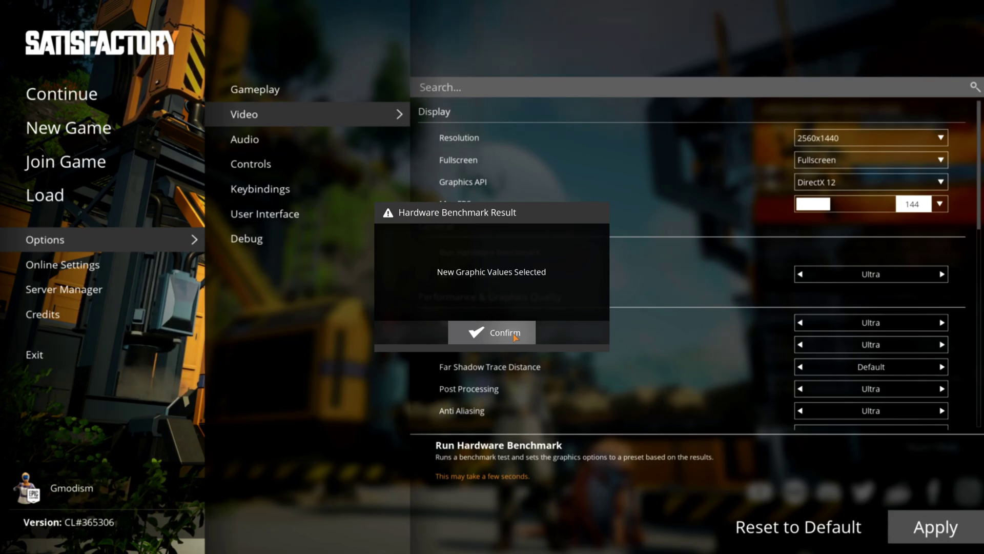
{"action": "left_click", "coordinate": [514, 334]}
{"action": "scroll", "coordinate": [515, 334], "scroll_direction": "down", "scroll_amount": 3}
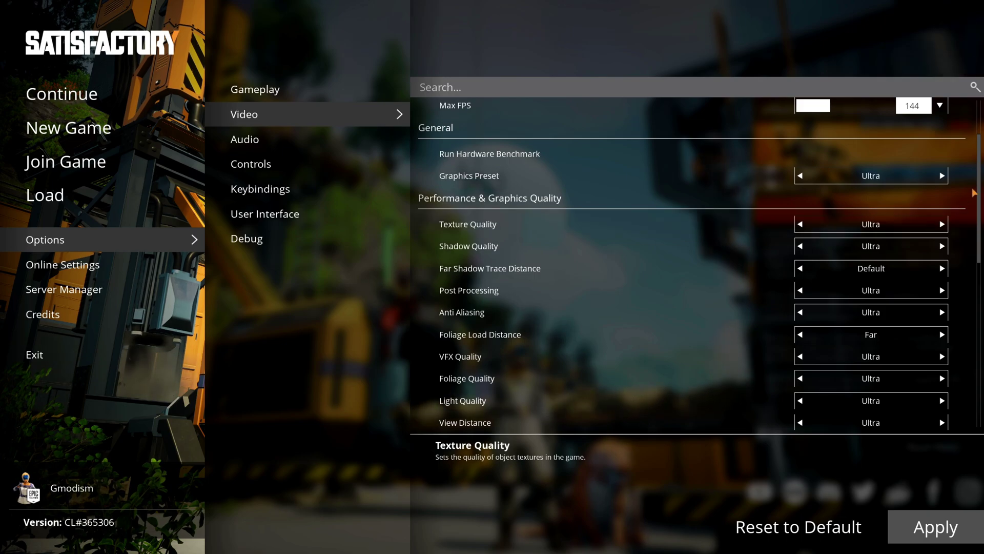
Step: Set the Graphics Preset to Ultra, then lower Shadow Quality to Medium
{"action": "scroll", "coordinate": [660, 247], "scroll_direction": "up", "scroll_amount": 3}
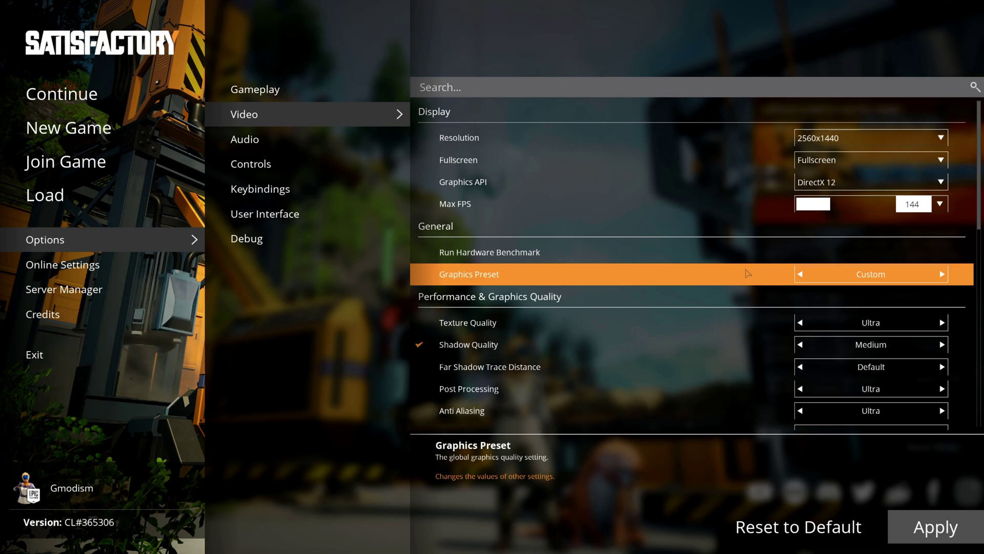
{"action": "key", "text": "Left"}
{"action": "scroll", "coordinate": [667, 246], "scroll_direction": "down", "scroll_amount": 2}
{"action": "scroll", "coordinate": [610, 229], "scroll_direction": "down", "scroll_amount": 1}
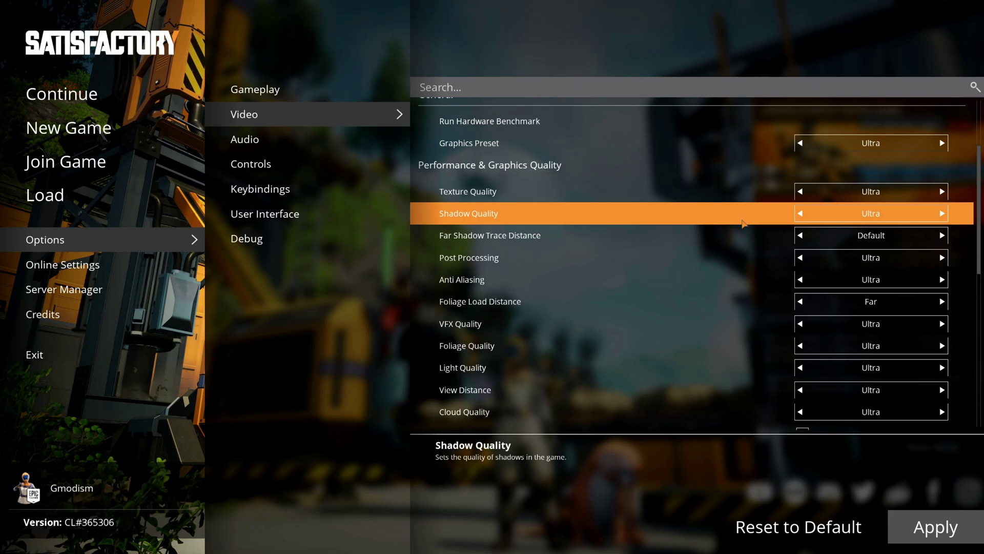
{"action": "left_click", "coordinate": [801, 214]}
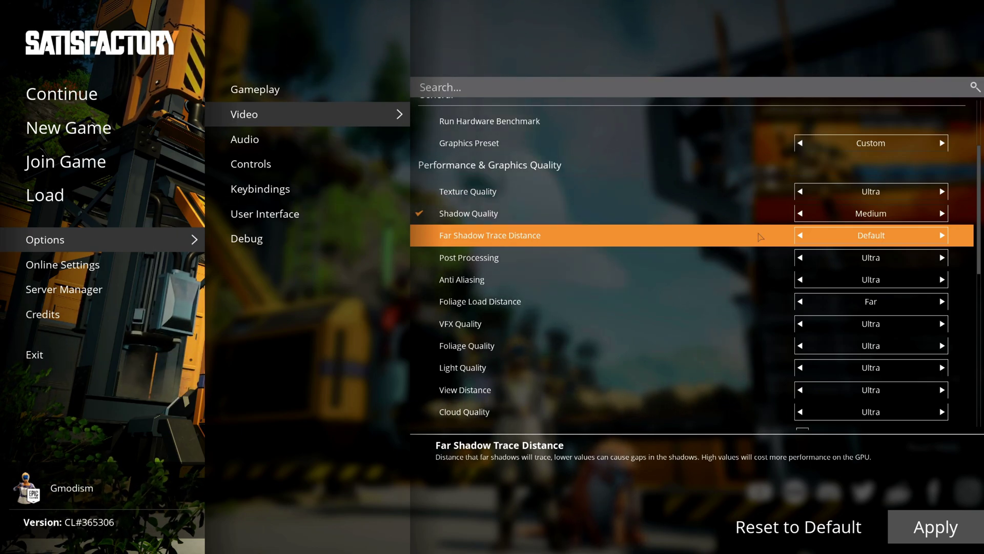
Step: Leave Far Shadow Trace Distance at Default and lower Anti Aliasing to Medium
{"action": "left_click", "coordinate": [800, 235]}
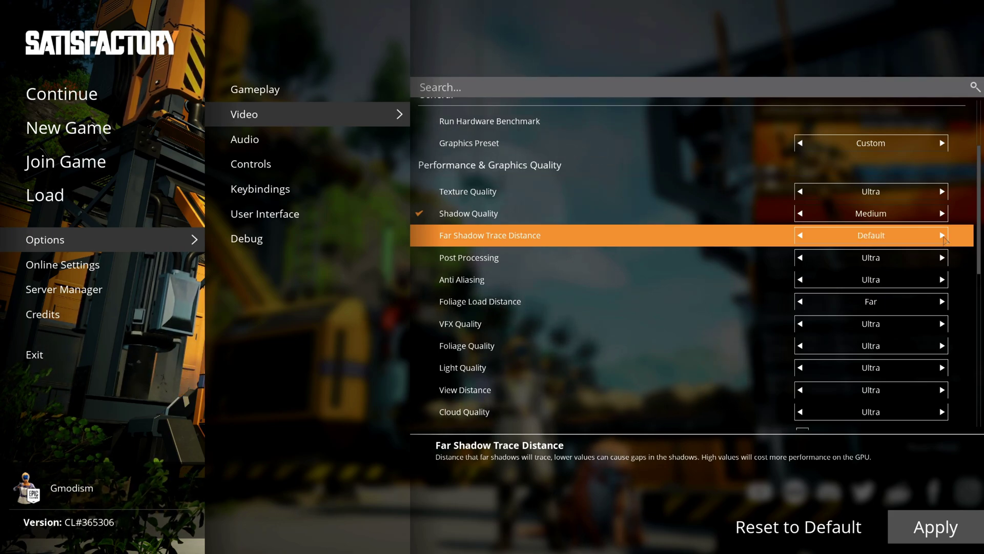
{"action": "left_click", "coordinate": [942, 235]}
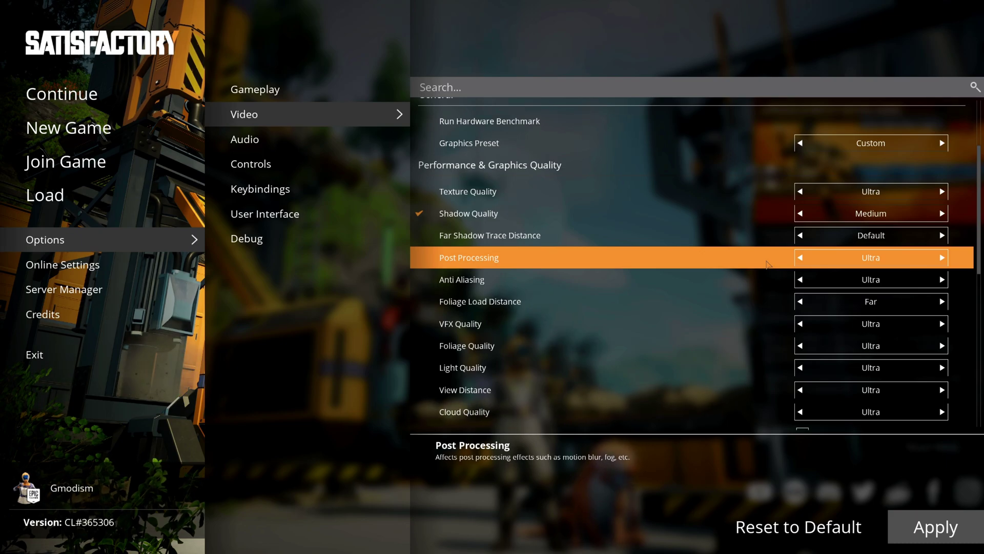
{"action": "scroll", "coordinate": [767, 264], "scroll_direction": "down", "scroll_amount": 1}
{"action": "scroll", "coordinate": [768, 264], "scroll_direction": "down", "scroll_amount": 1}
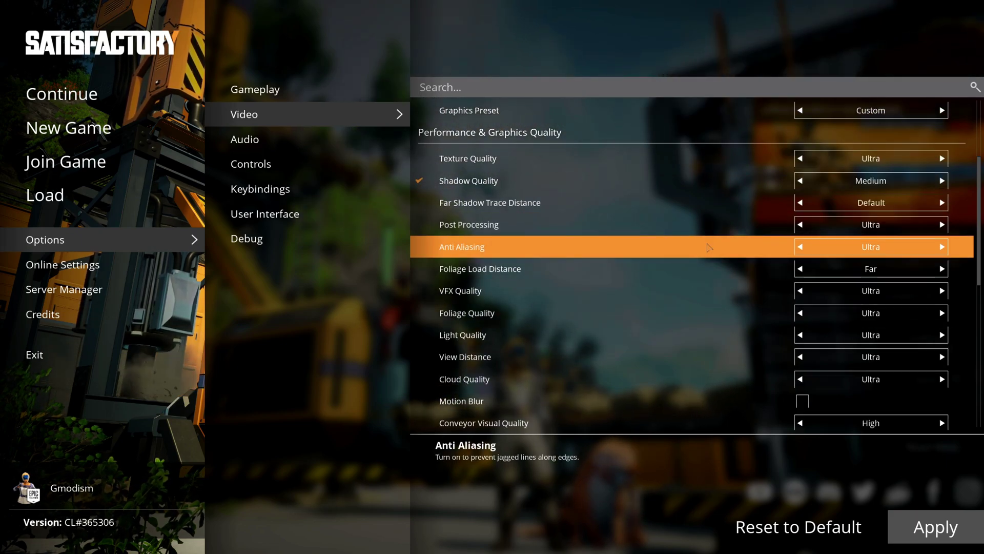
{"action": "left_click", "coordinate": [801, 248]}
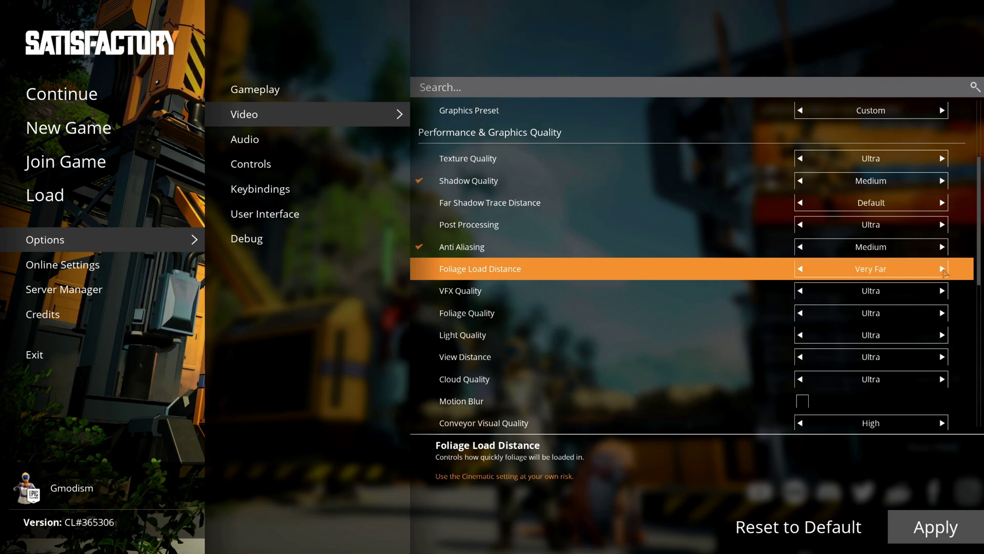
Step: Try the Foliage Load Distance options, including Very Far, Cinematic and Default, and return to Far
{"action": "left_click", "coordinate": [943, 268]}
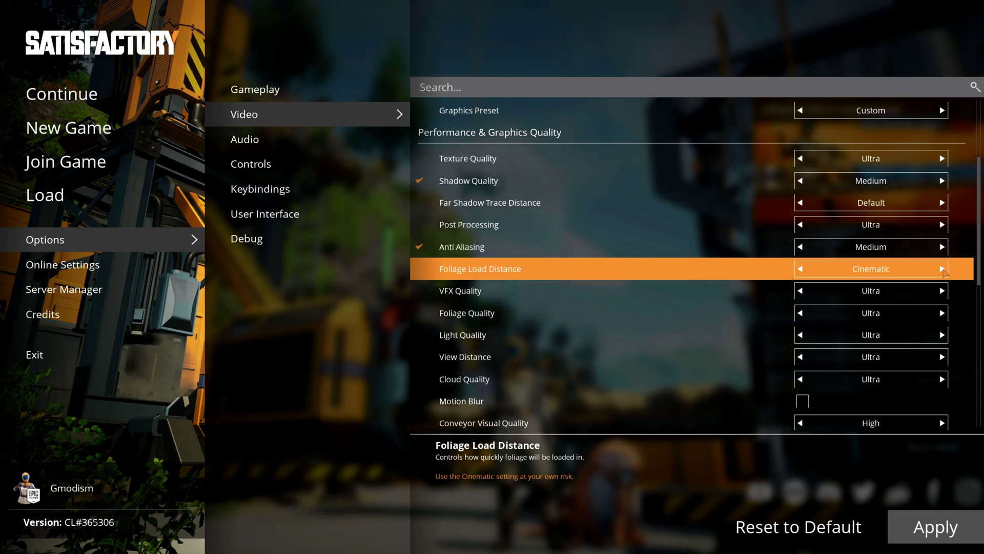
{"action": "left_click", "coordinate": [800, 269]}
{"action": "left_click", "coordinate": [800, 268]}
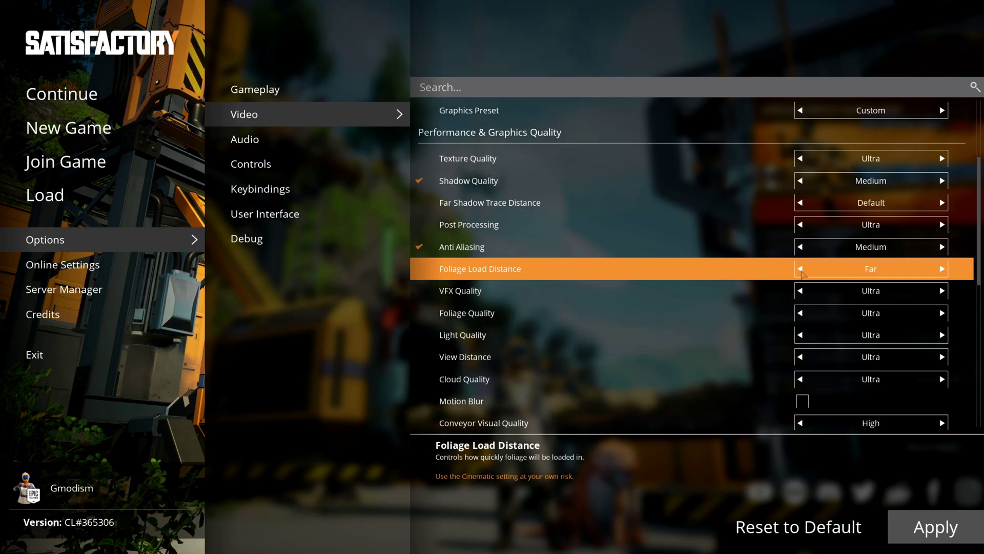
{"action": "left_click", "coordinate": [801, 269]}
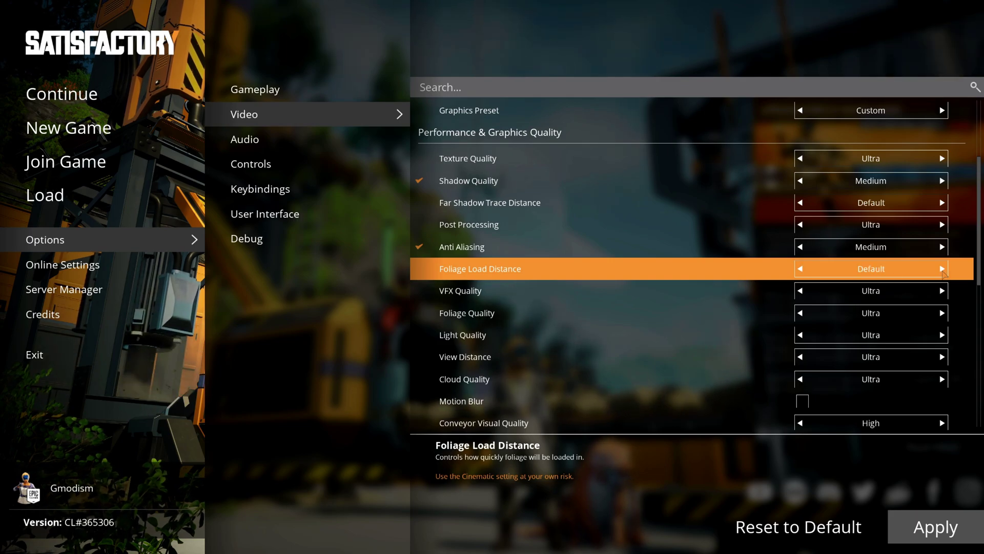
Step: Cycle through the VFX Quality levels and return the setting to Ultra
{"action": "scroll", "coordinate": [926, 277], "scroll_direction": "down", "scroll_amount": 2}
{"action": "left_click", "coordinate": [942, 241]}
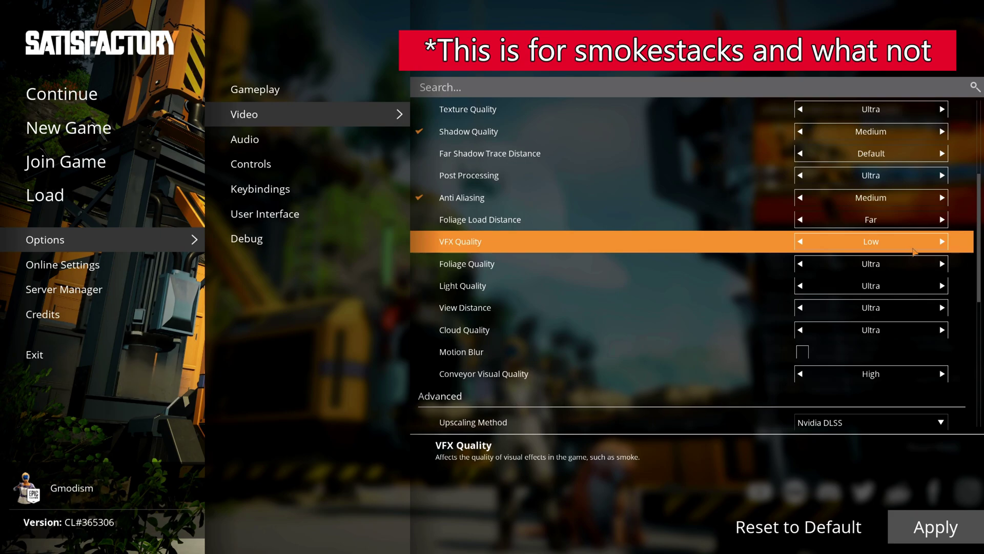
{"action": "left_click", "coordinate": [942, 241]}
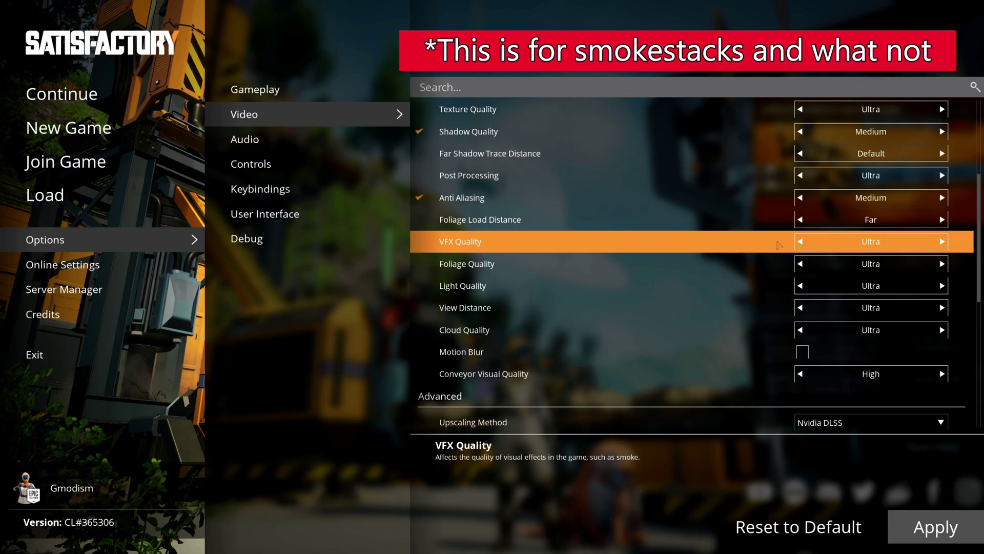
{"action": "scroll", "coordinate": [797, 238], "scroll_direction": "down", "scroll_amount": 1}
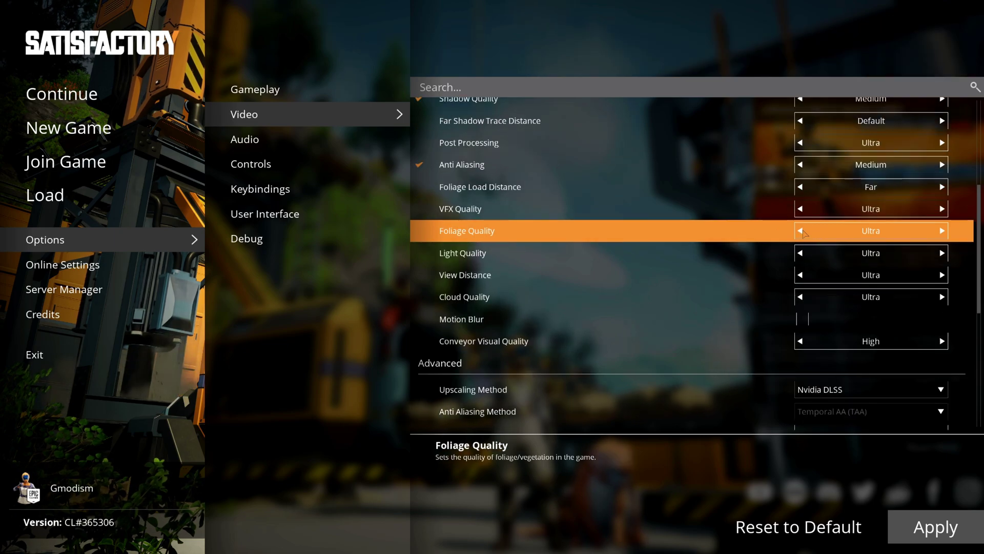
Step: Try lower Foliage Quality levels from High down to Low and return the setting to Ultra
{"action": "left_click", "coordinate": [801, 231]}
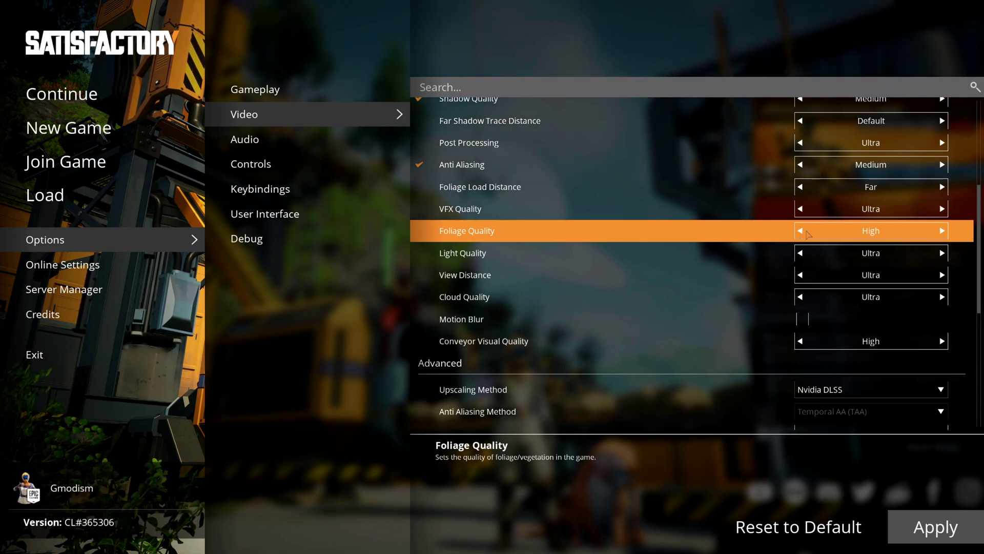
{"action": "left_click", "coordinate": [804, 232]}
{"action": "left_click", "coordinate": [803, 233]}
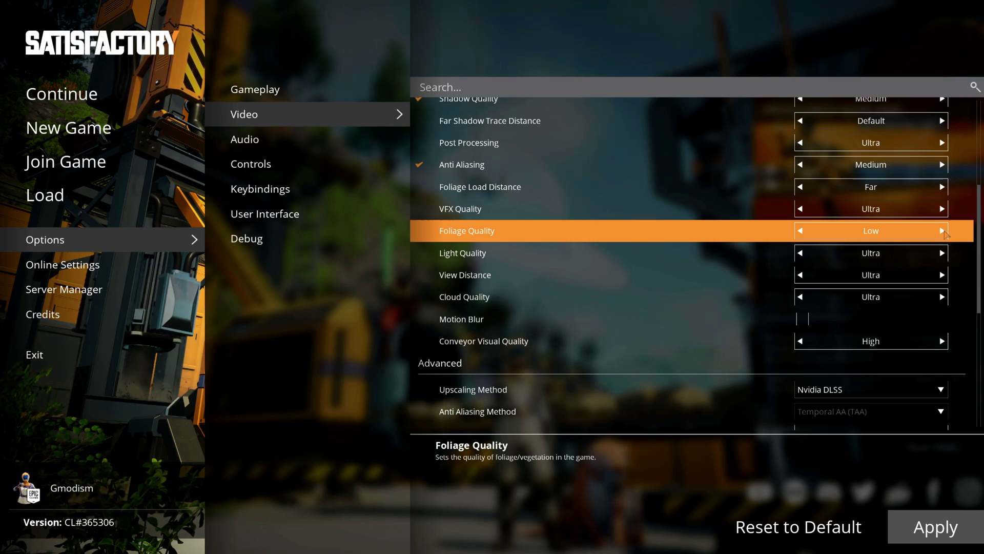
{"action": "left_click", "coordinate": [945, 234]}
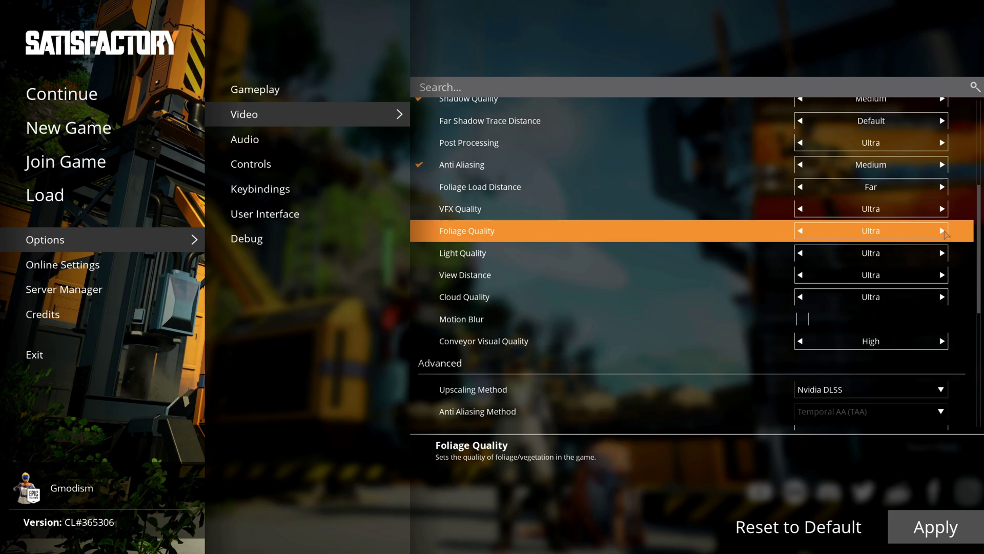
Step: Try lower View Distance levels, including Medium and Near, and return the setting to Ultra
{"action": "scroll", "coordinate": [719, 262], "scroll_direction": "down", "scroll_amount": 2}
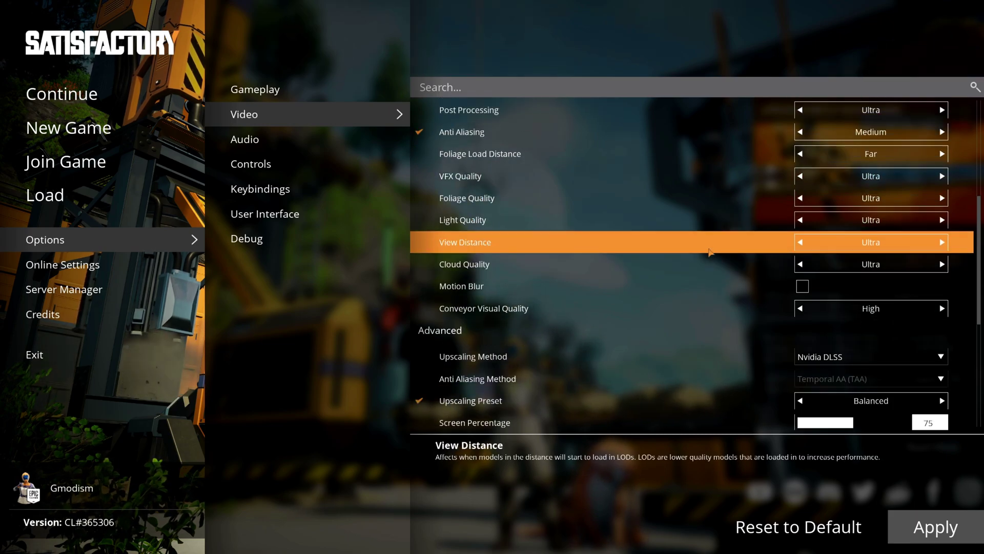
{"action": "scroll", "coordinate": [749, 202], "scroll_direction": "down", "scroll_amount": 1}
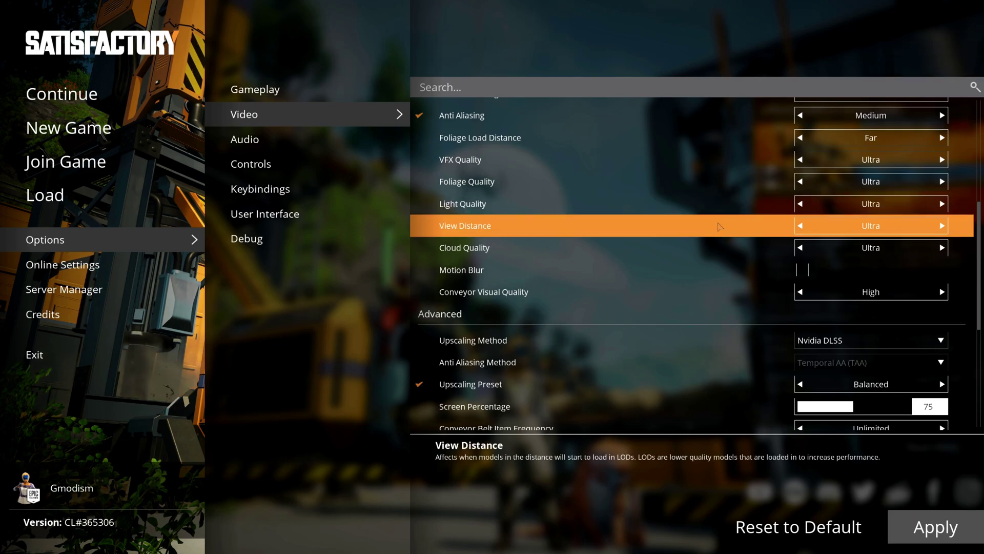
{"action": "scroll", "coordinate": [717, 244], "scroll_direction": "down", "scroll_amount": 1}
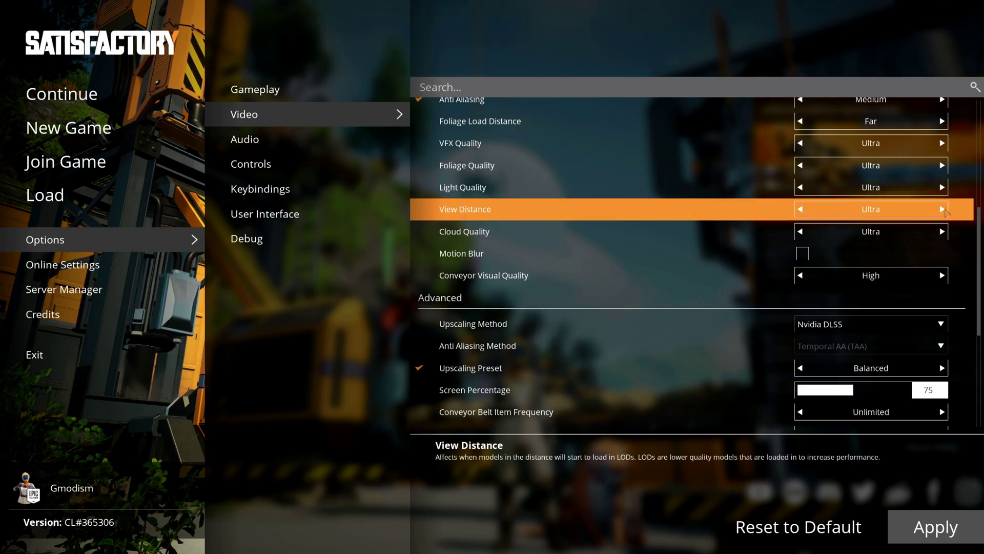
{"action": "left_click", "coordinate": [801, 210]}
{"action": "left_click", "coordinate": [802, 210]}
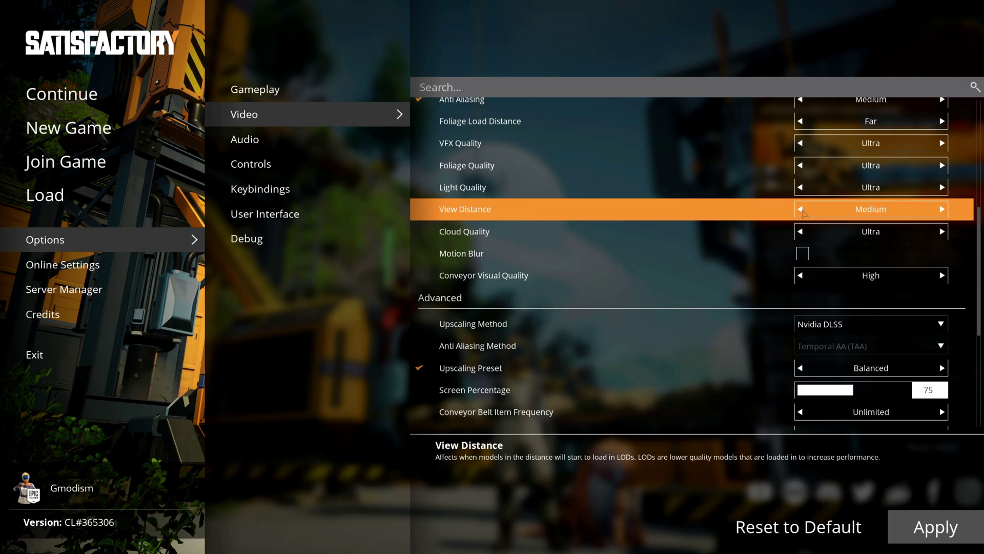
{"action": "left_click", "coordinate": [801, 210]}
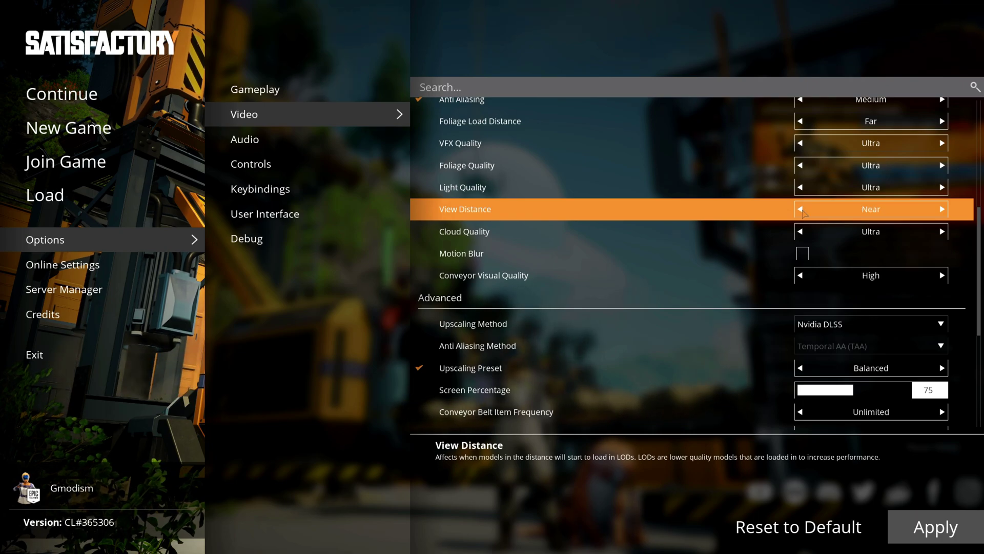
{"action": "left_click", "coordinate": [943, 212]}
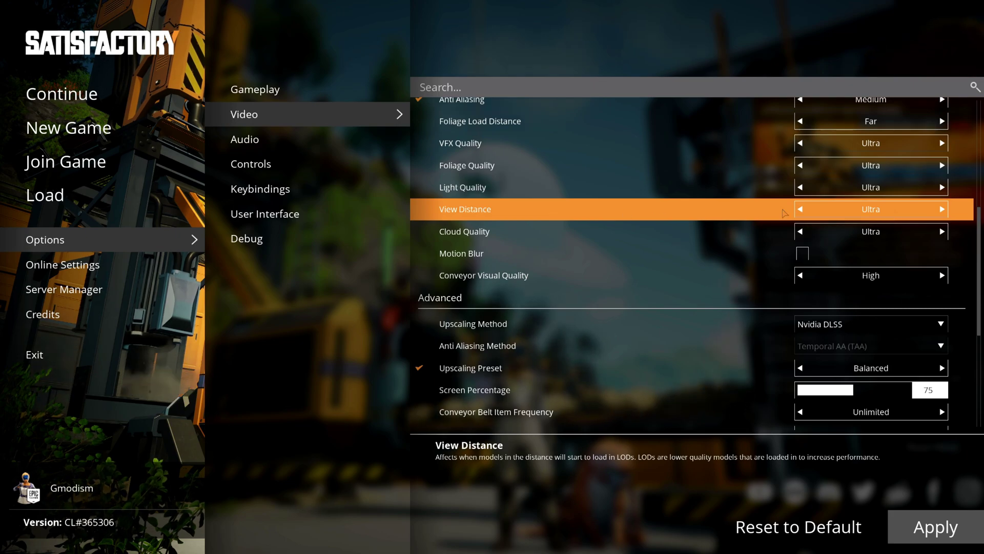
Step: Lower Cloud Quality to Off and restore it to Ultra, and toggle Motion Blur on and back off
{"action": "scroll", "coordinate": [676, 231], "scroll_direction": "down", "scroll_amount": 1}
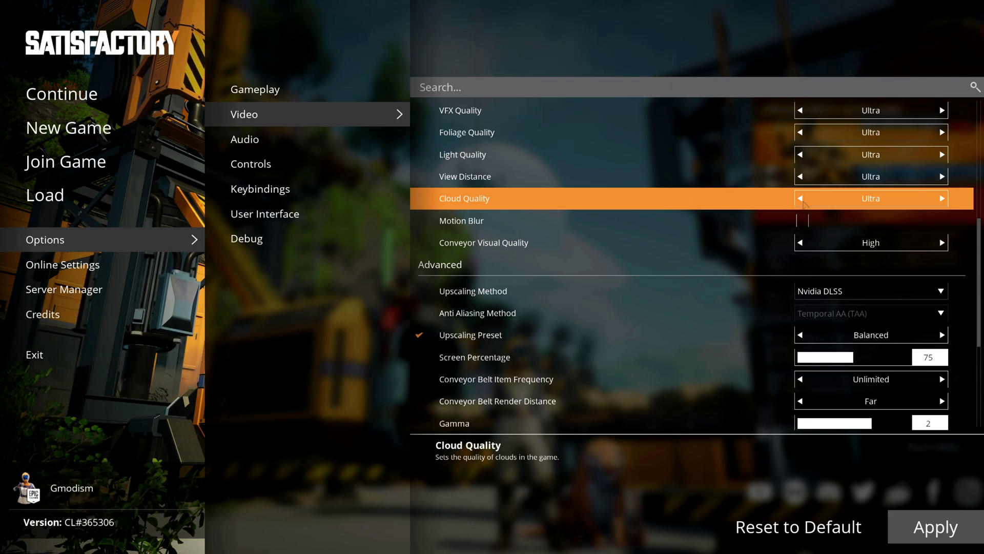
{"action": "left_click", "coordinate": [803, 203]}
{"action": "left_click", "coordinate": [803, 203]}
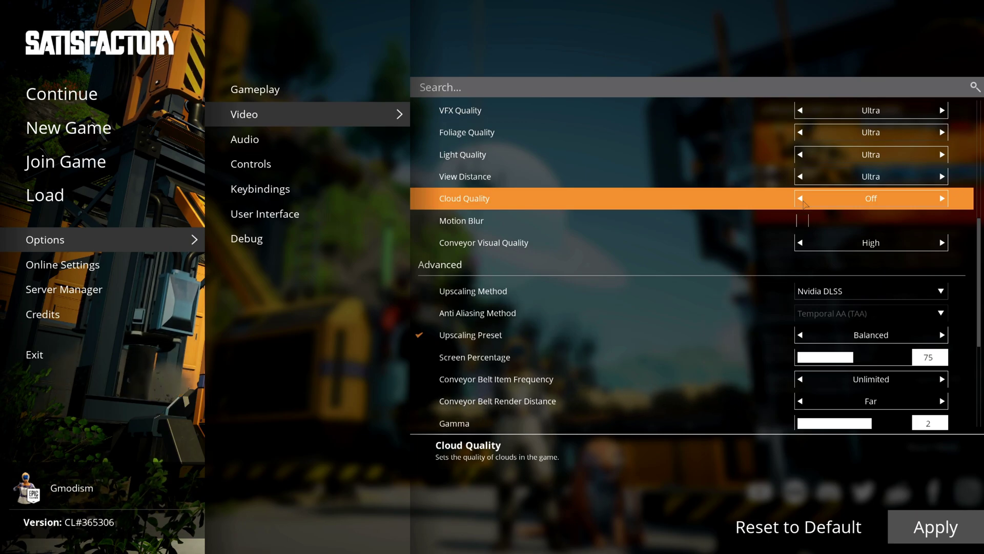
{"action": "left_click", "coordinate": [942, 199]}
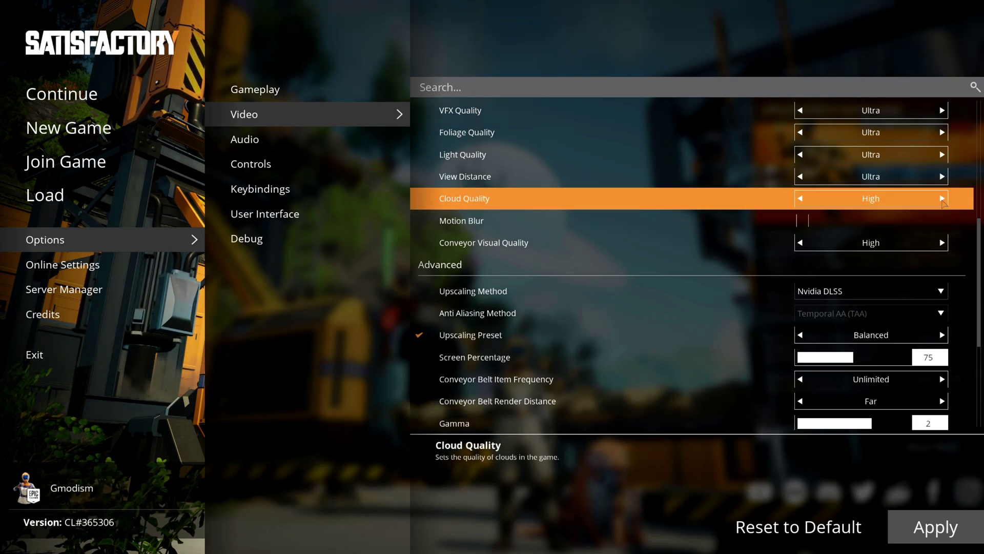
{"action": "left_click", "coordinate": [943, 199]}
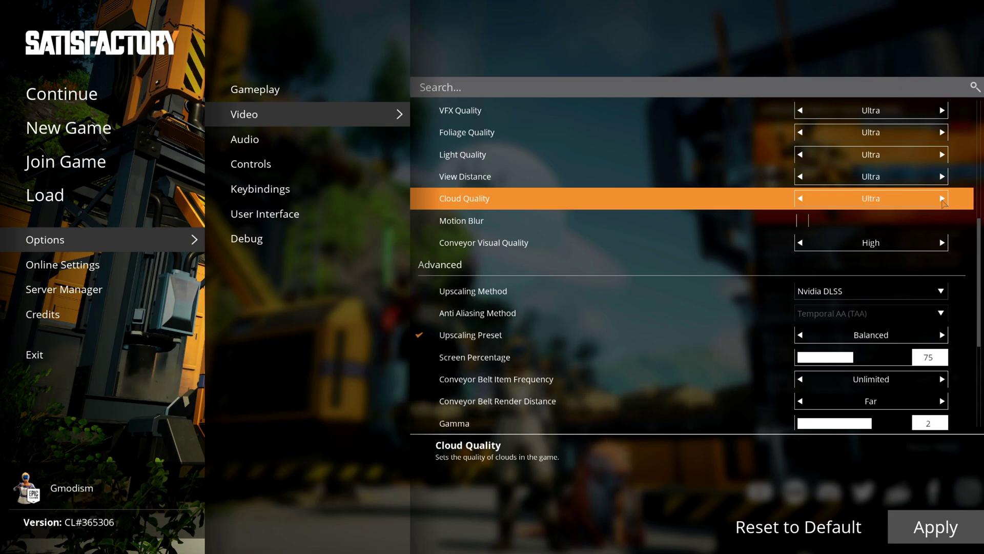
{"action": "left_click", "coordinate": [801, 222]}
{"action": "left_click", "coordinate": [801, 222]}
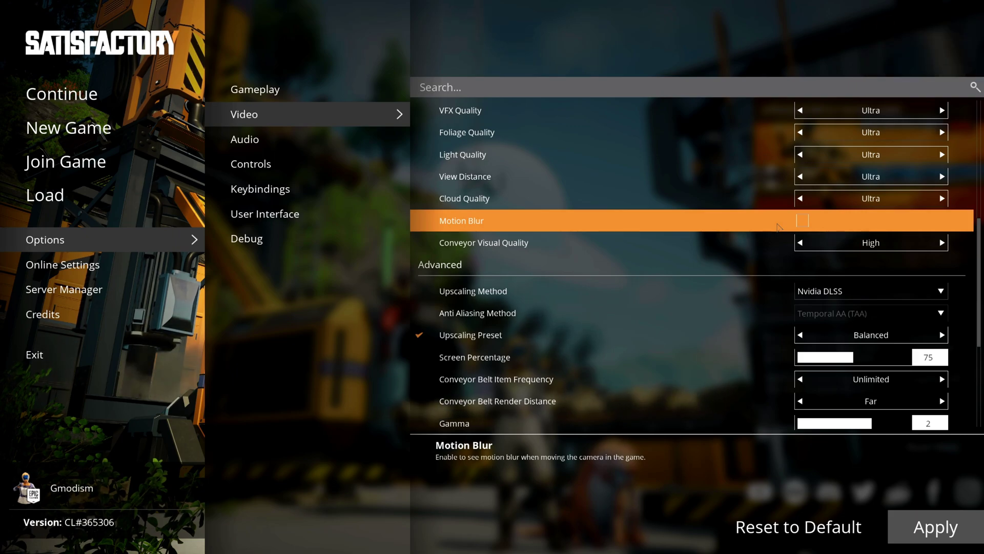
Step: Try Conveyor Visual Quality at Low and return it to High
{"action": "left_click", "coordinate": [745, 246]}
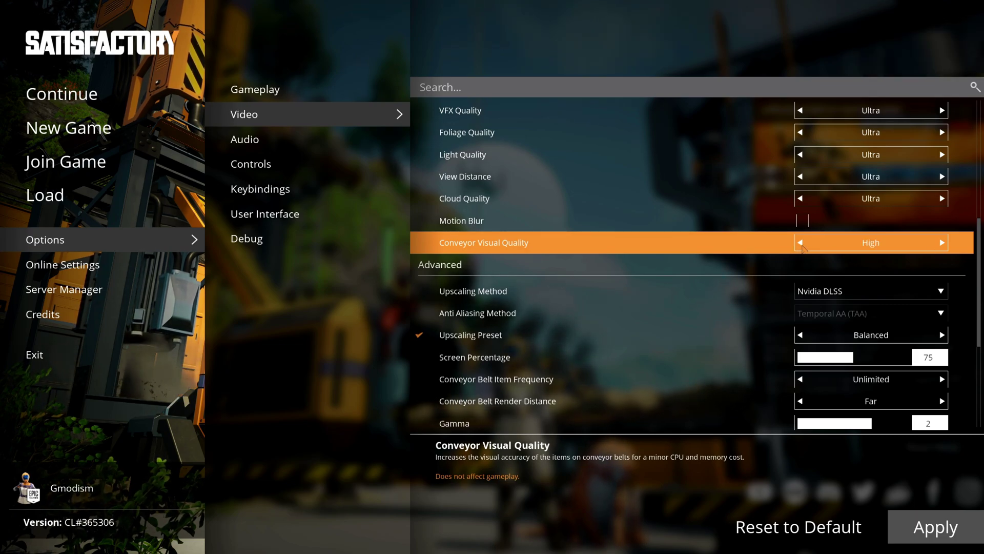
{"action": "left_click", "coordinate": [943, 243]}
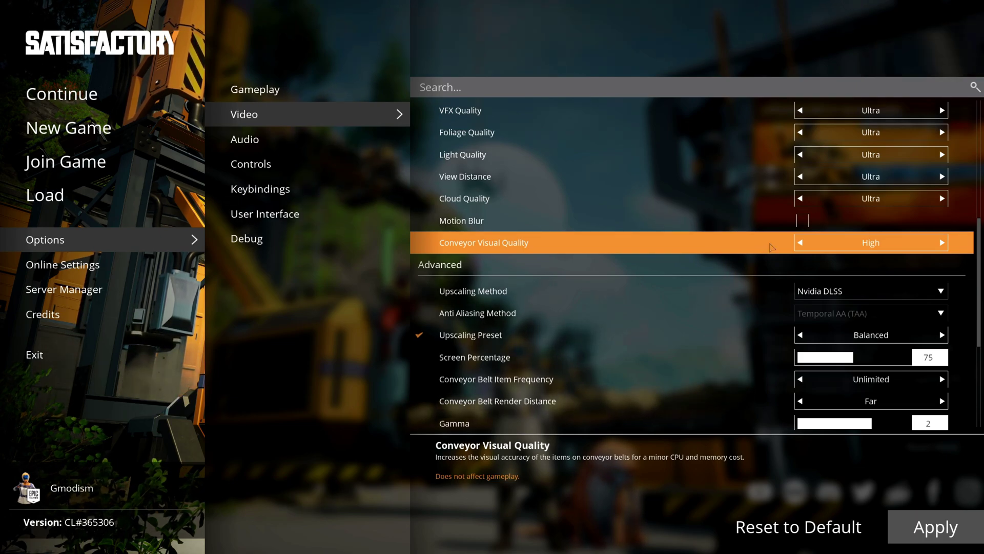
{"action": "left_click", "coordinate": [801, 244]}
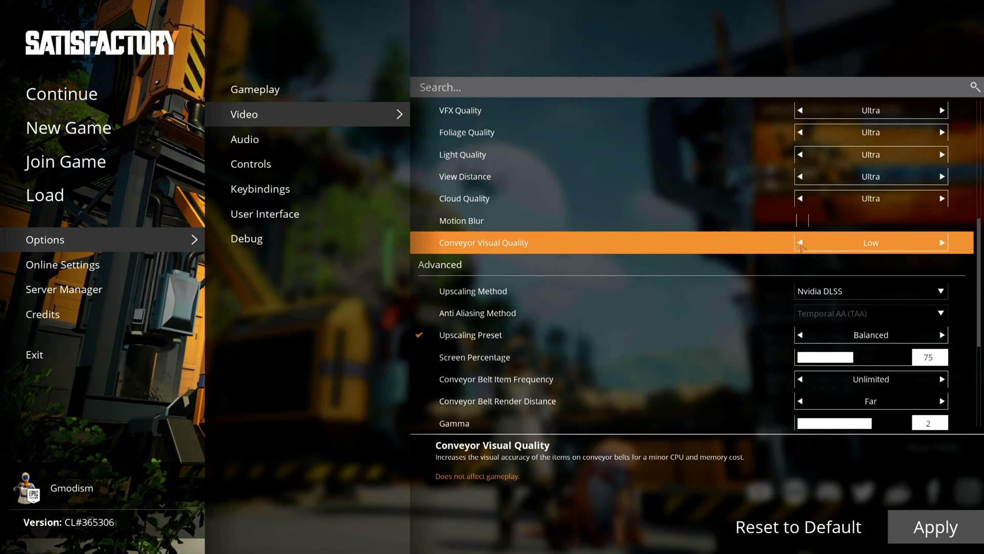
{"action": "left_click", "coordinate": [942, 243]}
{"action": "left_click", "coordinate": [942, 242]}
Step: Try AMD FSR as the Upscaling Method in the Advanced section and switch back to Nvidia DLSS
{"action": "scroll", "coordinate": [632, 163], "scroll_direction": "down", "scroll_amount": 3}
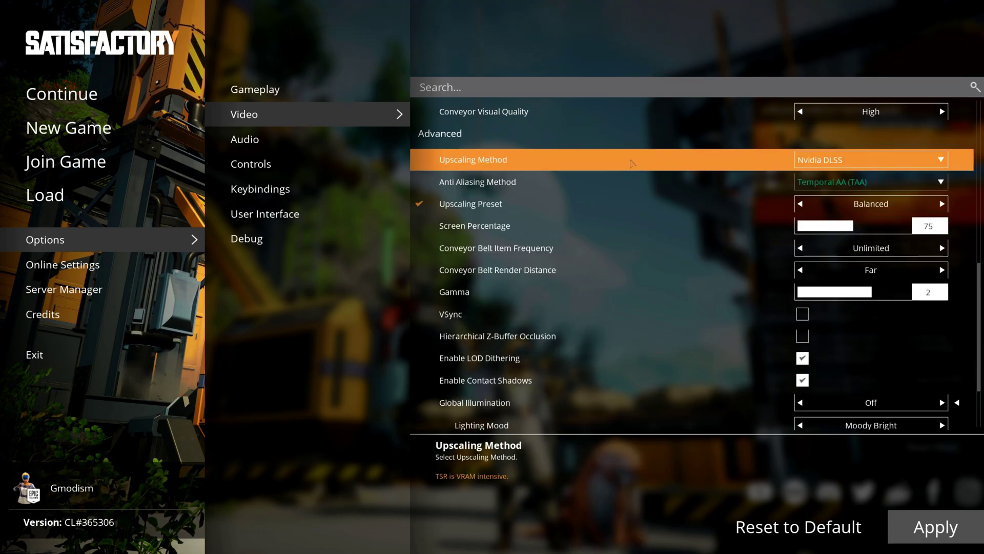
{"action": "left_click", "coordinate": [857, 162]}
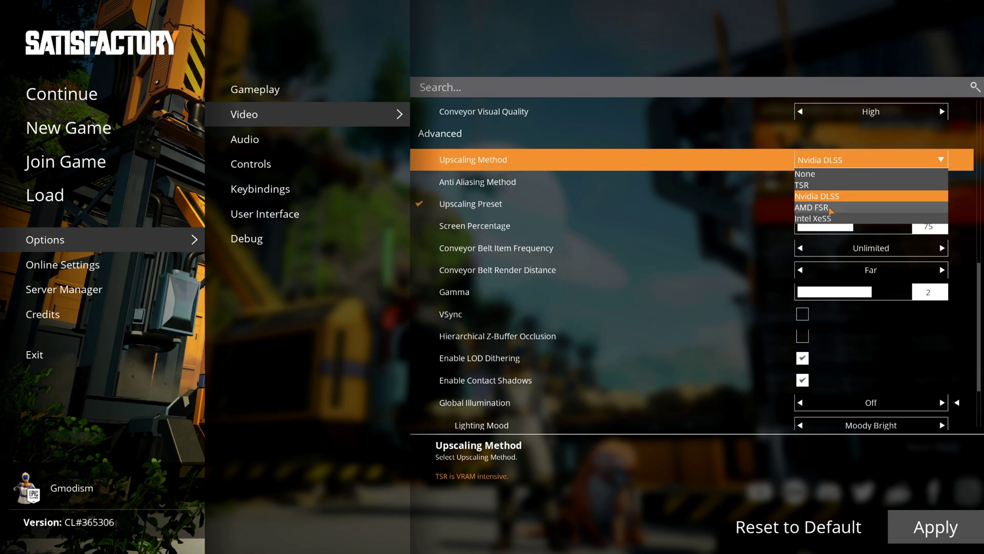
{"action": "left_click", "coordinate": [829, 207]}
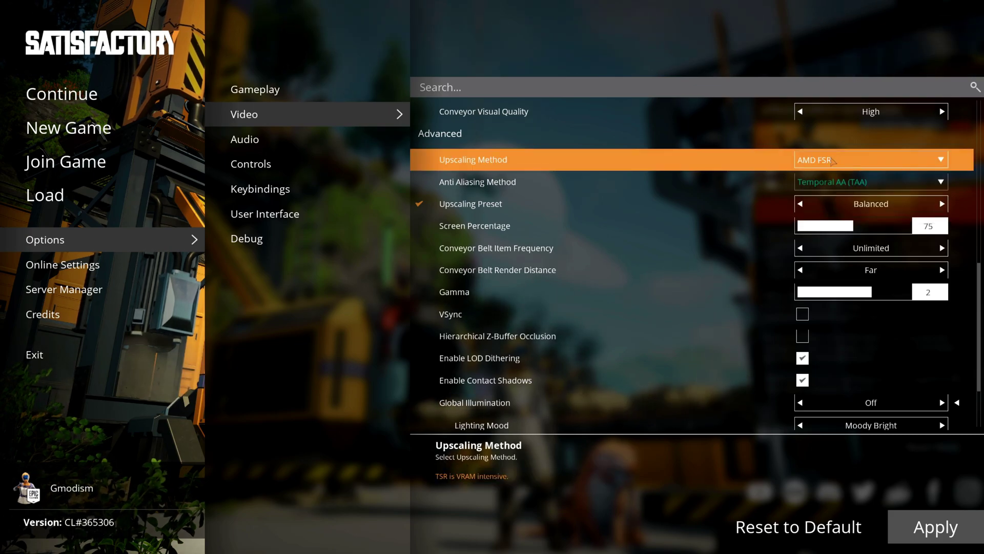
{"action": "left_click", "coordinate": [833, 160]}
{"action": "left_click", "coordinate": [831, 194]}
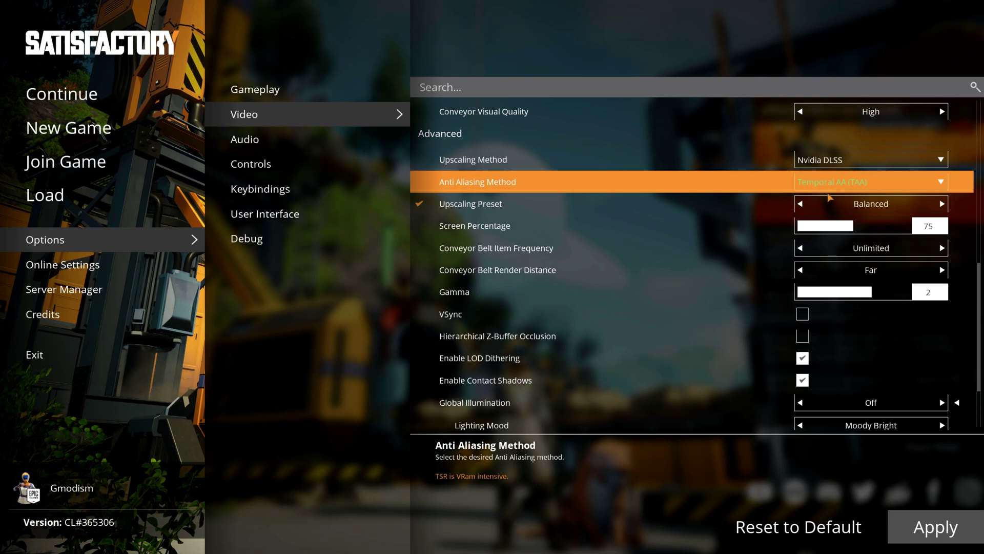
Step: Try Upscaling Method None with Temporal AA (TAA) as the Anti Aliasing Method, and return to Nvidia DLSS
{"action": "left_click", "coordinate": [841, 162]}
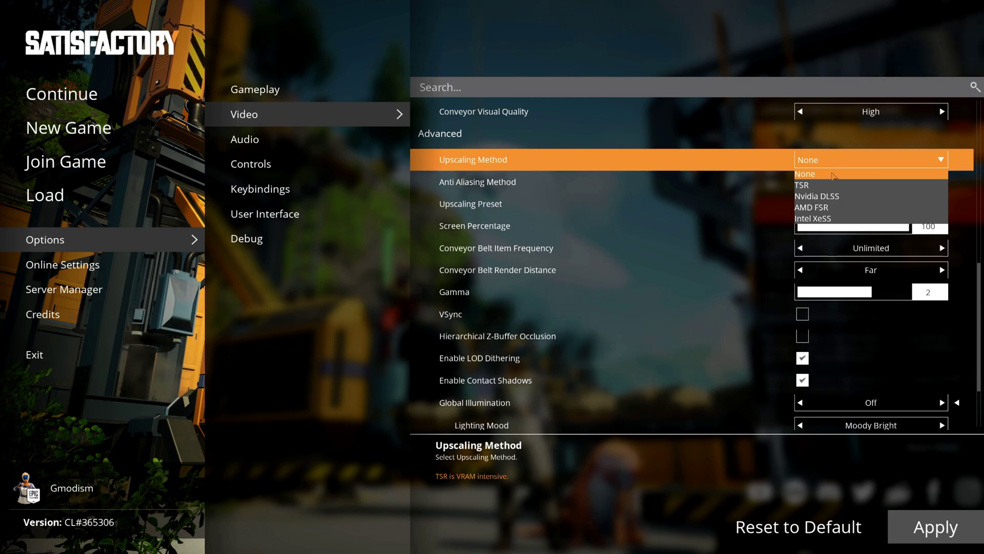
{"action": "left_click", "coordinate": [833, 174]}
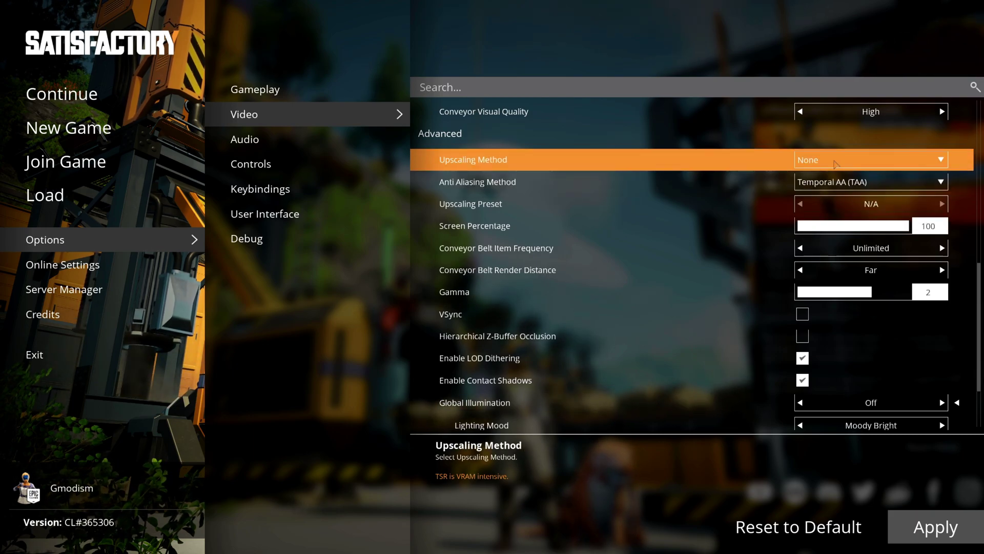
{"action": "left_click", "coordinate": [838, 183]}
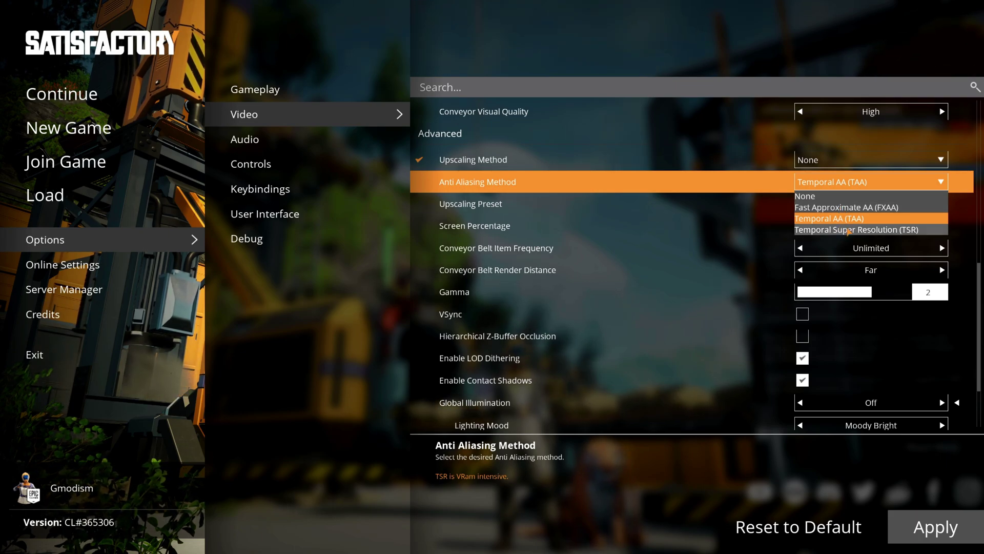
{"action": "left_click", "coordinate": [880, 221]}
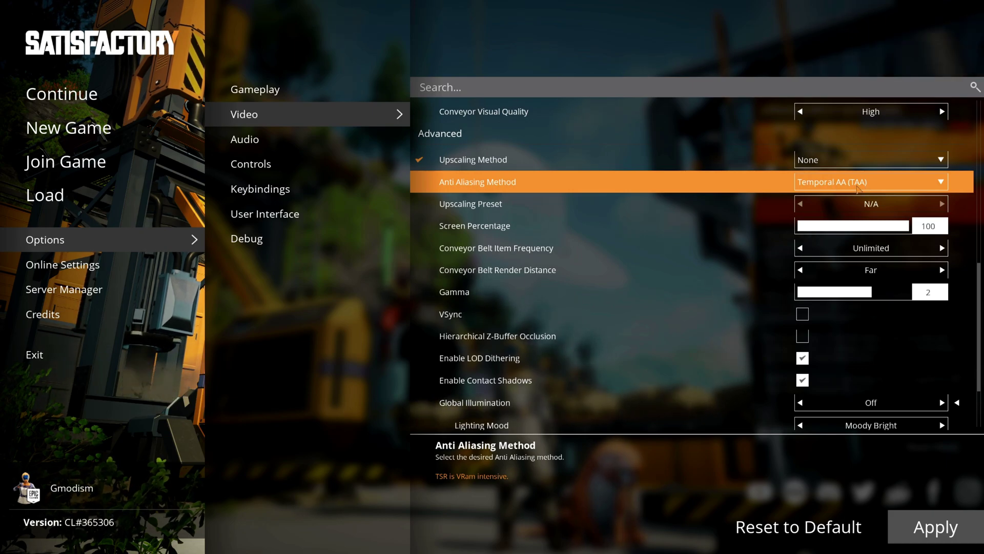
{"action": "left_click", "coordinate": [840, 160]}
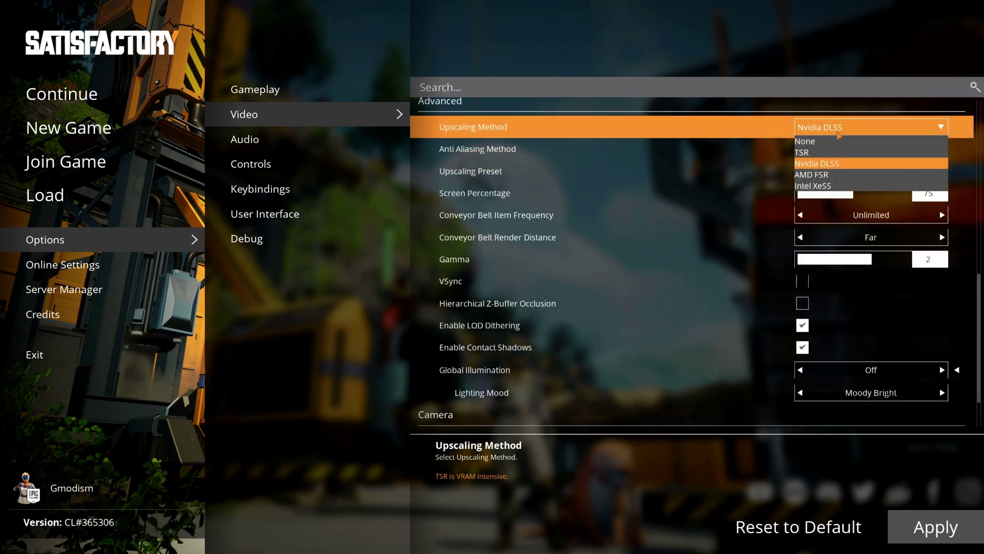
{"action": "left_click", "coordinate": [836, 163]}
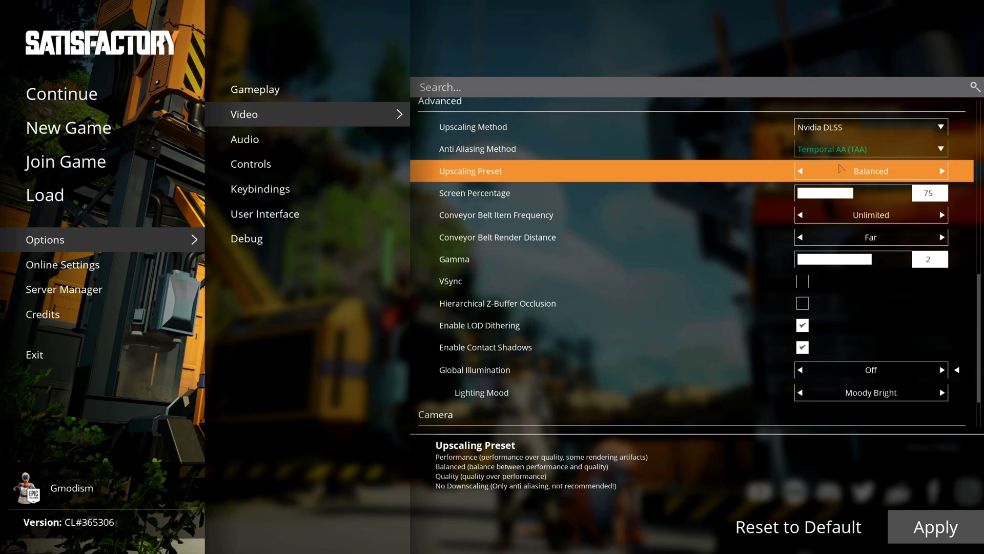
Step: Cycle the Upscaling Preset through No Downscaling, Quality and Balanced, and set it to Performance
{"action": "left_click", "coordinate": [942, 172]}
{"action": "left_click", "coordinate": [942, 171]}
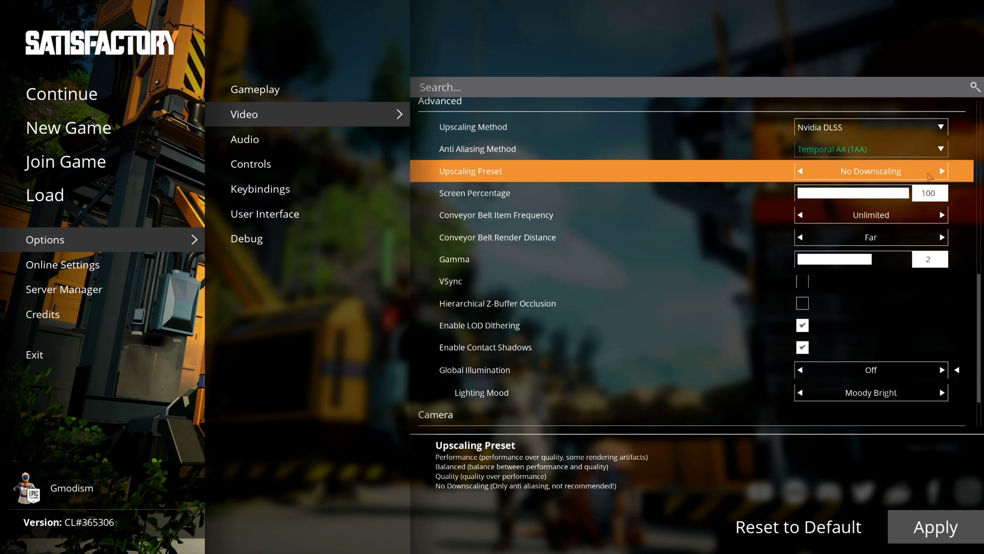
{"action": "left_click", "coordinate": [801, 172]}
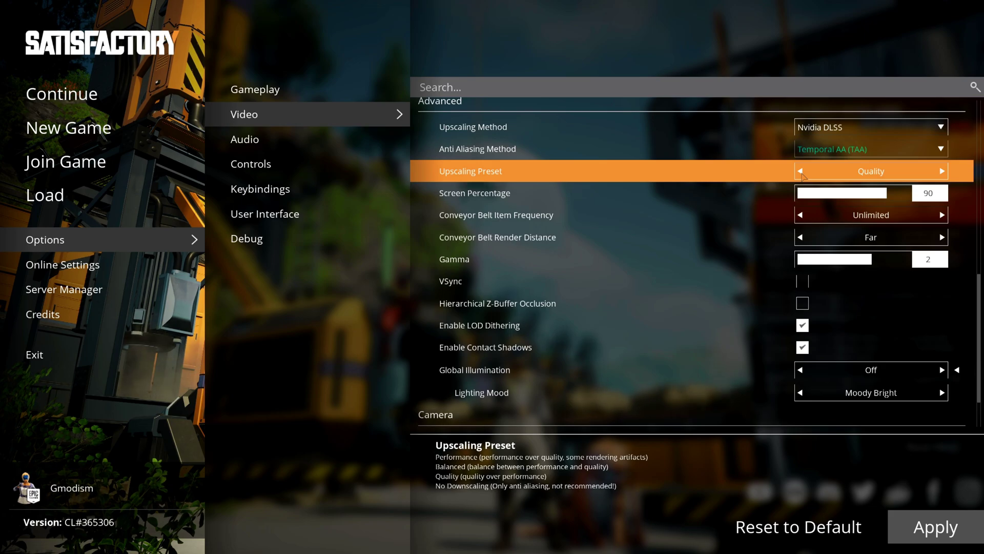
{"action": "left_click", "coordinate": [800, 171]}
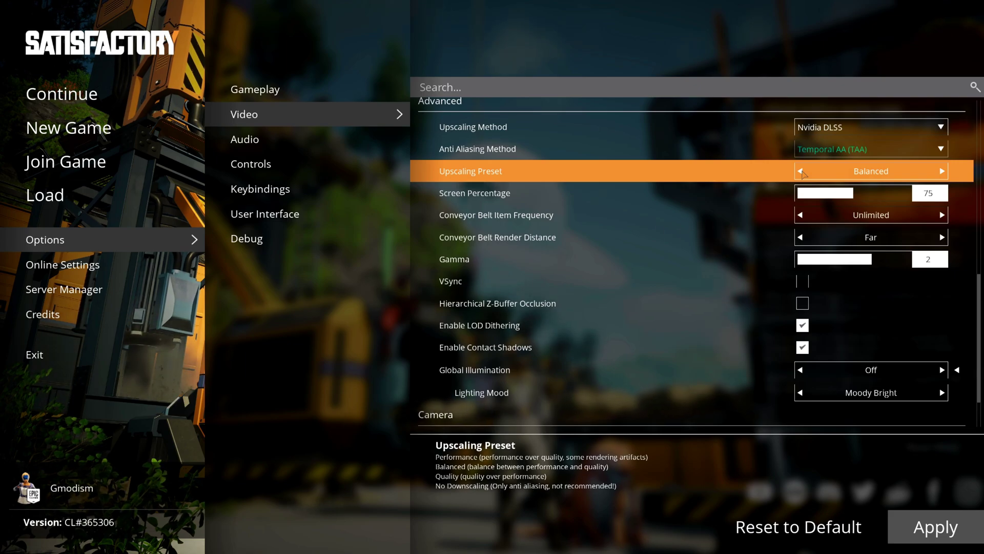
{"action": "left_click", "coordinate": [801, 172]}
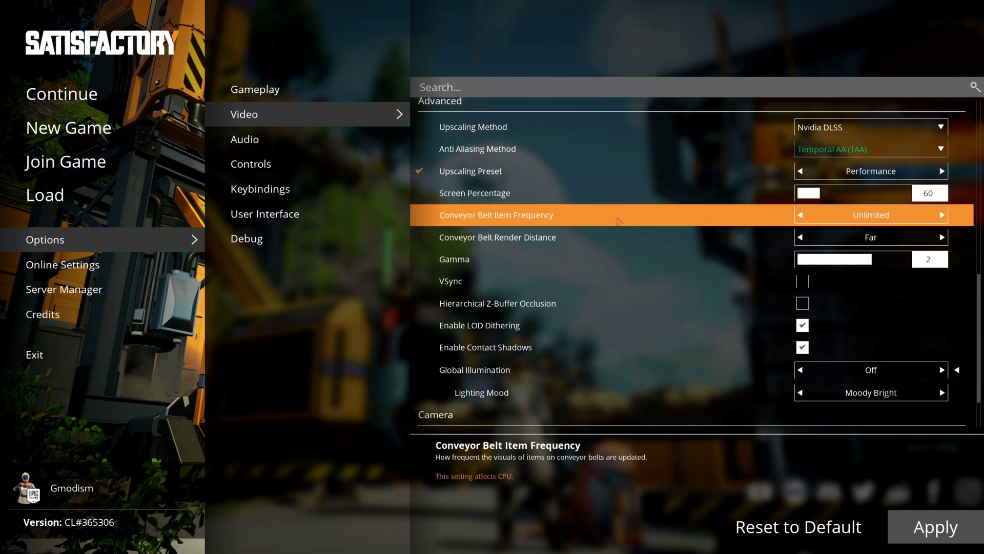
Step: Try Conveyor Belt Item Frequency at Capped 60 and Capped 30, return it to Unlimited, and set Conveyor Belt Render Distance to Ultra
{"action": "left_click", "coordinate": [792, 215]}
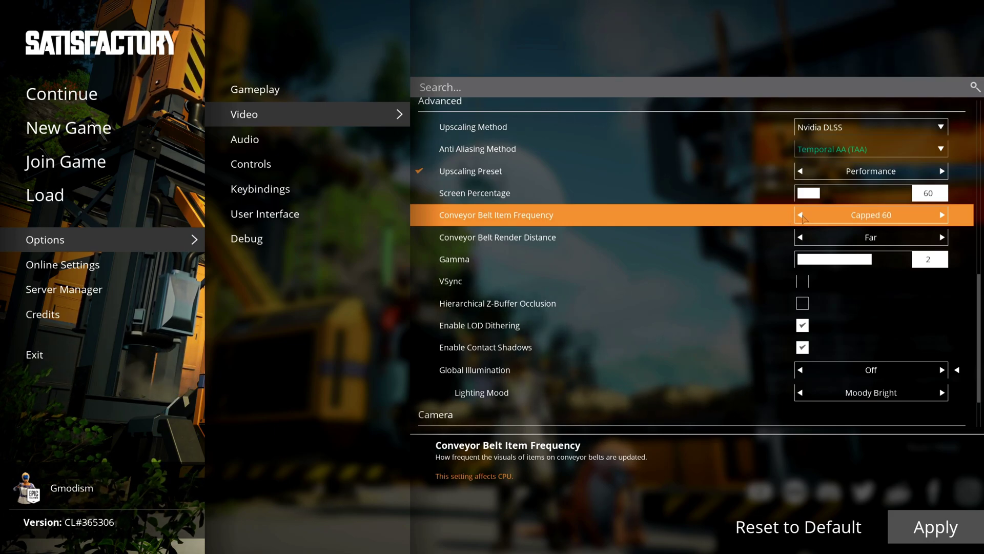
{"action": "left_click", "coordinate": [802, 216]}
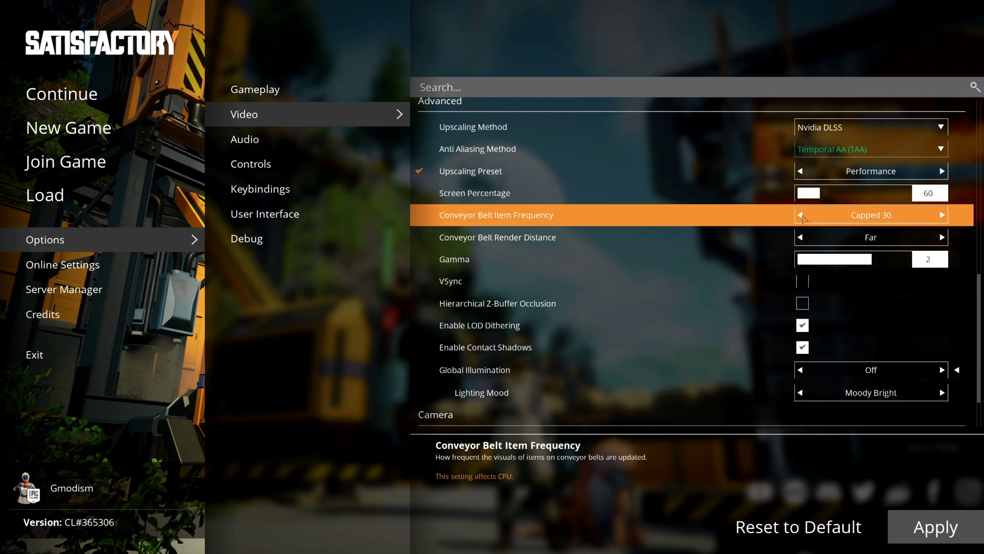
{"action": "left_click", "coordinate": [943, 215]}
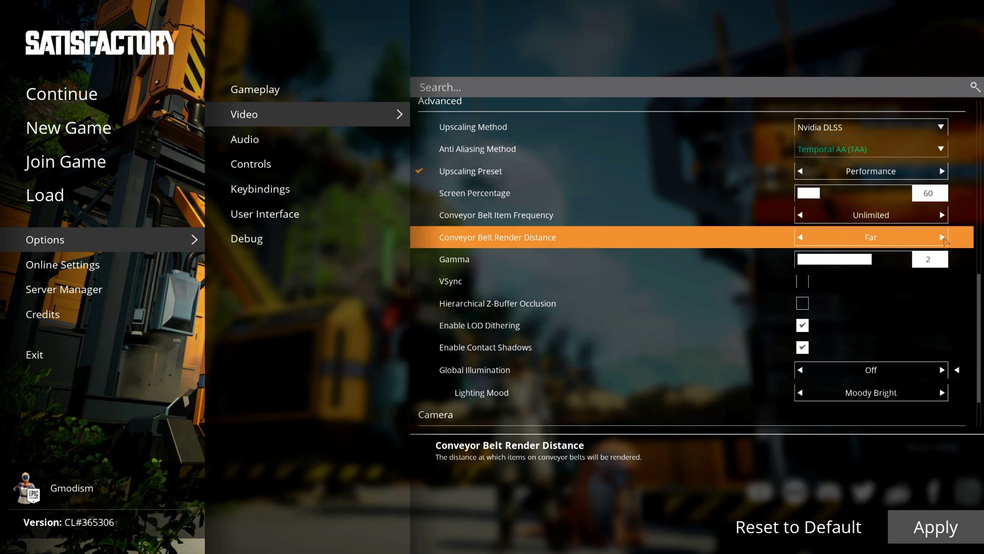
{"action": "left_click", "coordinate": [942, 237]}
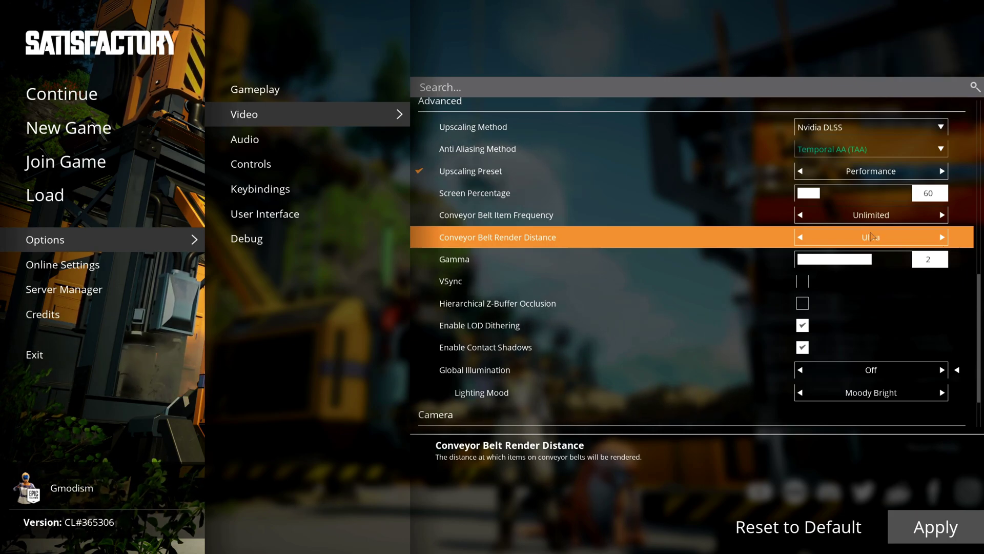
Step: Try Conveyor Belt Render Distance at Medium and Near, set it to Far, and enable Hierarchical Z-Buffer Occlusion
{"action": "left_click", "coordinate": [802, 238]}
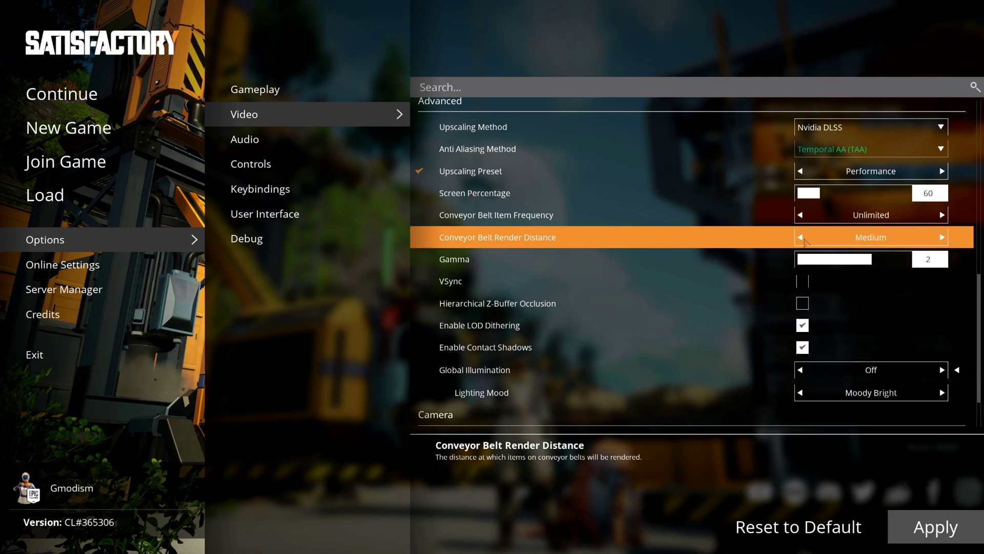
{"action": "left_click", "coordinate": [803, 239]}
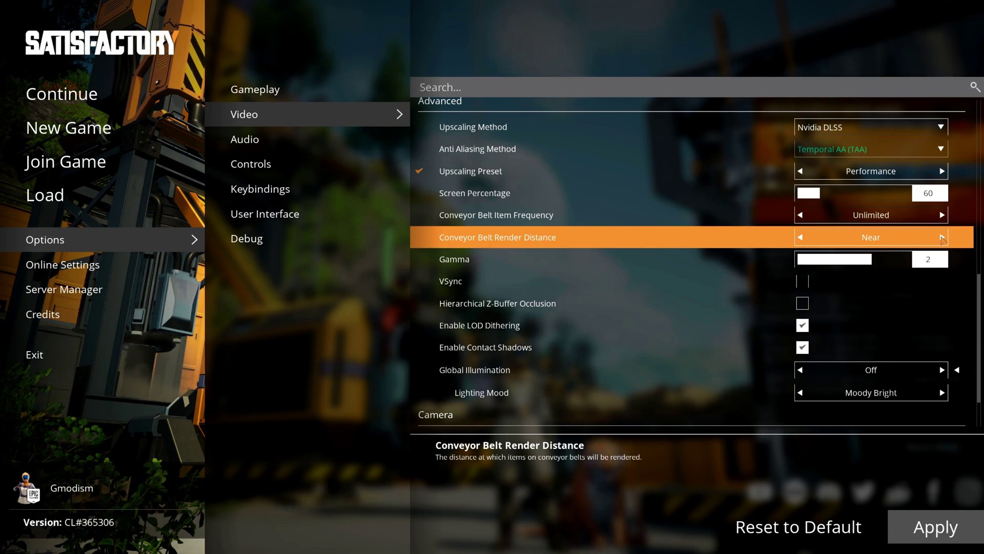
{"action": "left_click", "coordinate": [943, 237]}
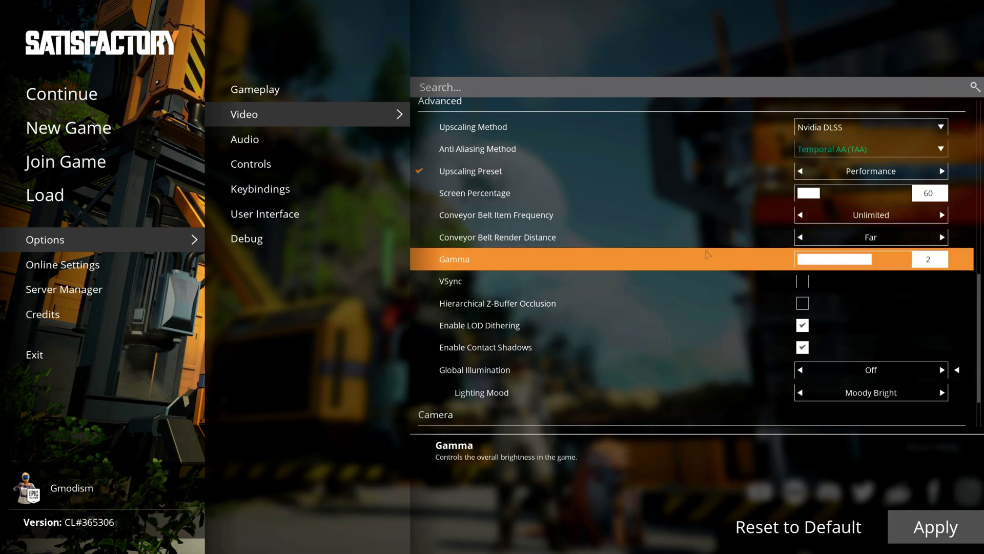
{"action": "left_click", "coordinate": [803, 282]}
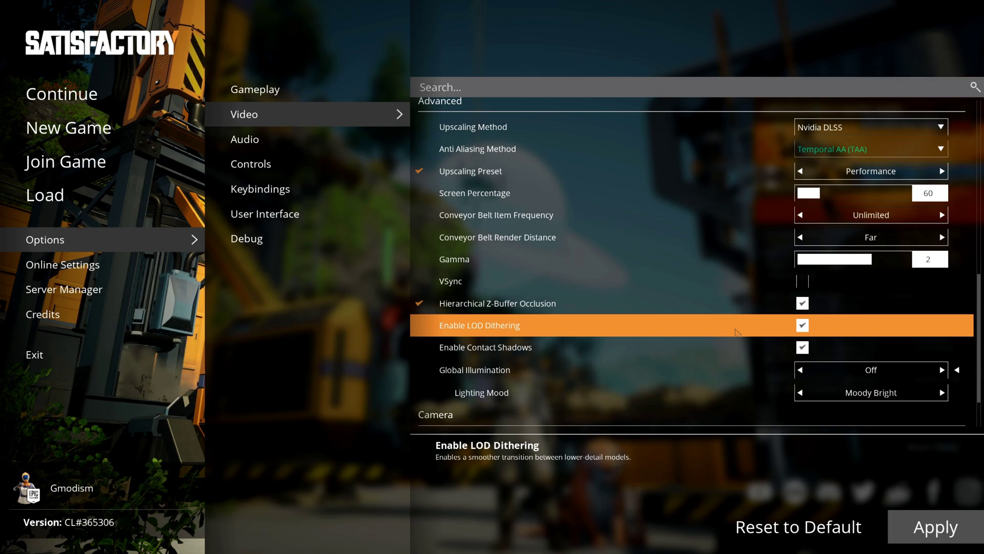
Step: Try the video settings with LOD Dithering disabled, and turn it back on
{"action": "left_click", "coordinate": [736, 326]}
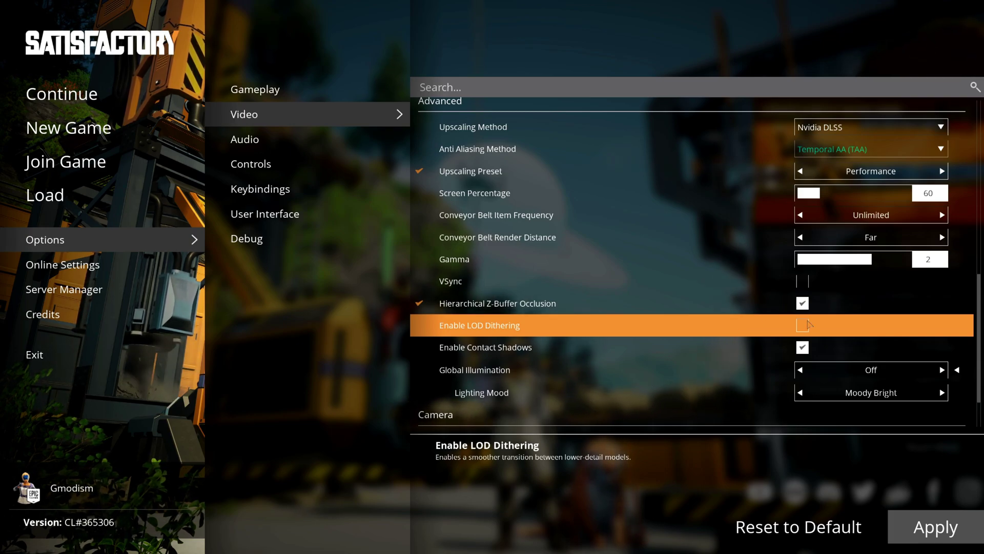
{"action": "left_click", "coordinate": [743, 328]}
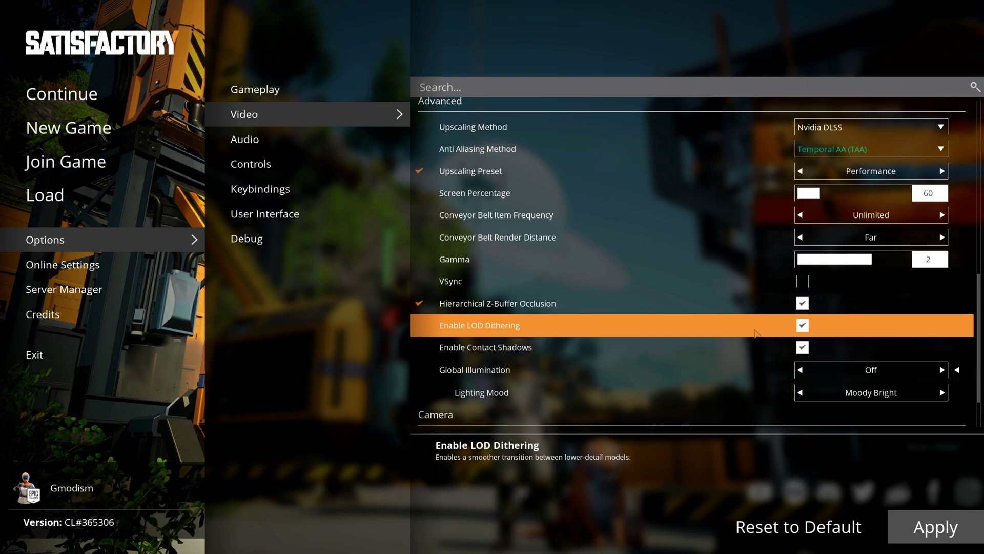
{"action": "left_click", "coordinate": [803, 326]}
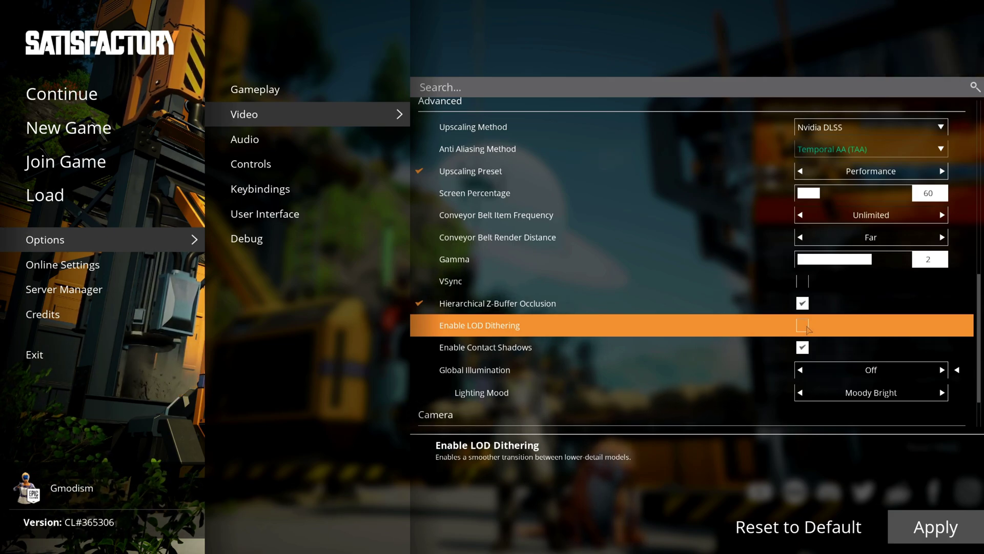
{"action": "left_click", "coordinate": [803, 326]}
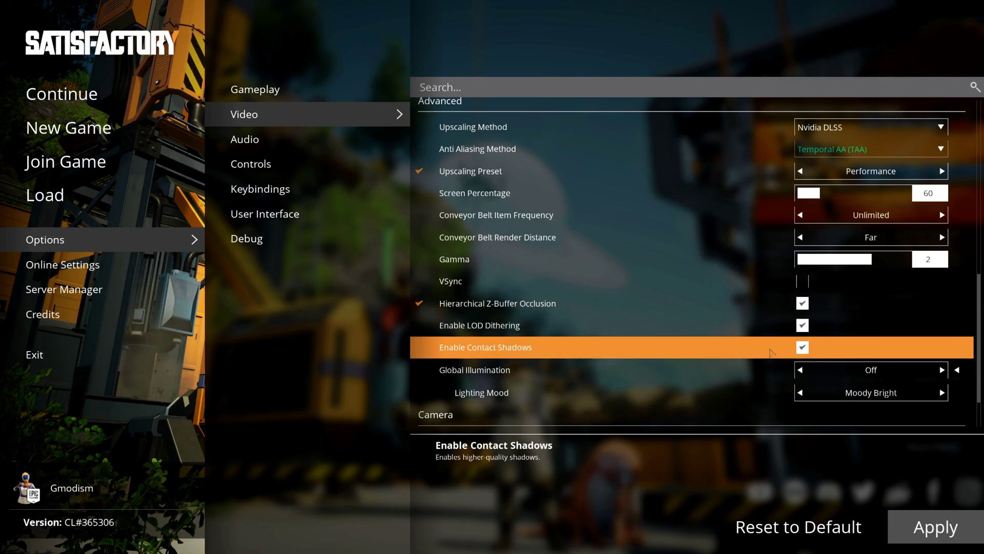
Step: Disable Contact Shadows, and apply and confirm the changed video settings
{"action": "left_click", "coordinate": [803, 348]}
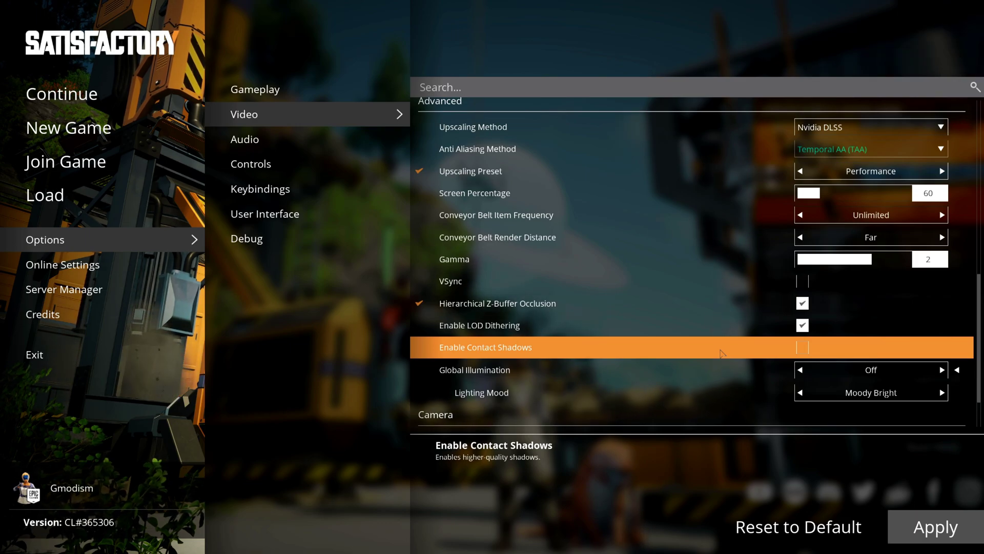
{"action": "left_click", "coordinate": [802, 347]}
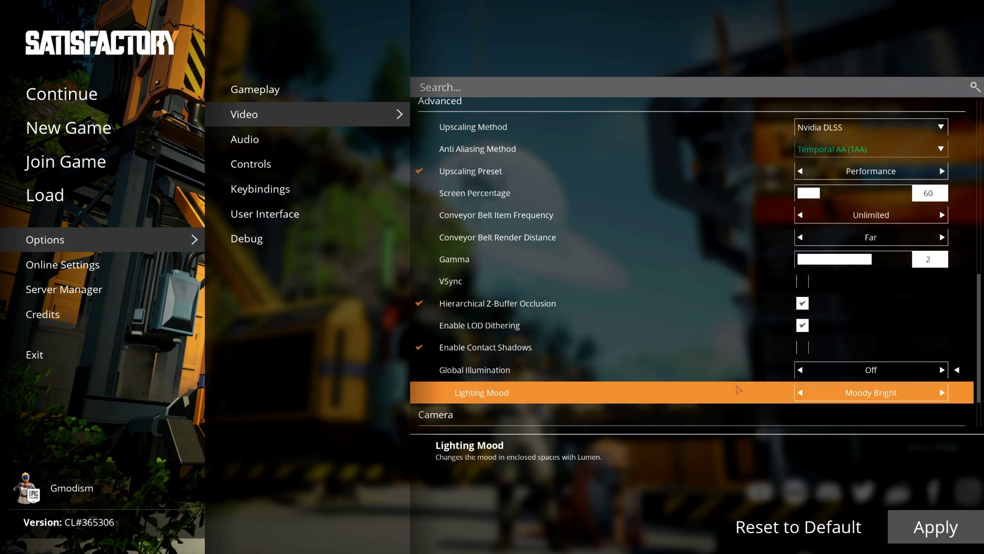
{"action": "scroll", "coordinate": [738, 389], "scroll_direction": "down", "scroll_amount": 2}
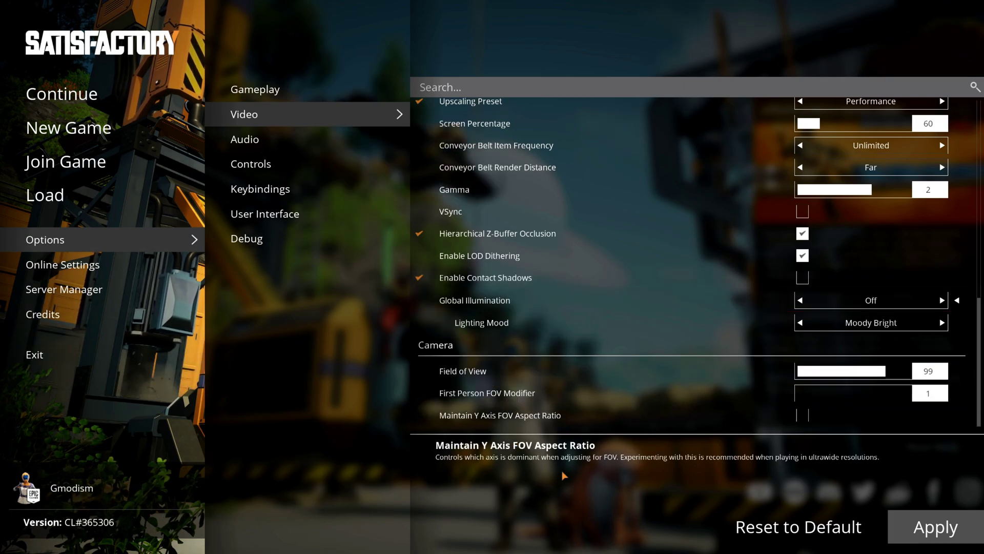
{"action": "left_click", "coordinate": [938, 530]}
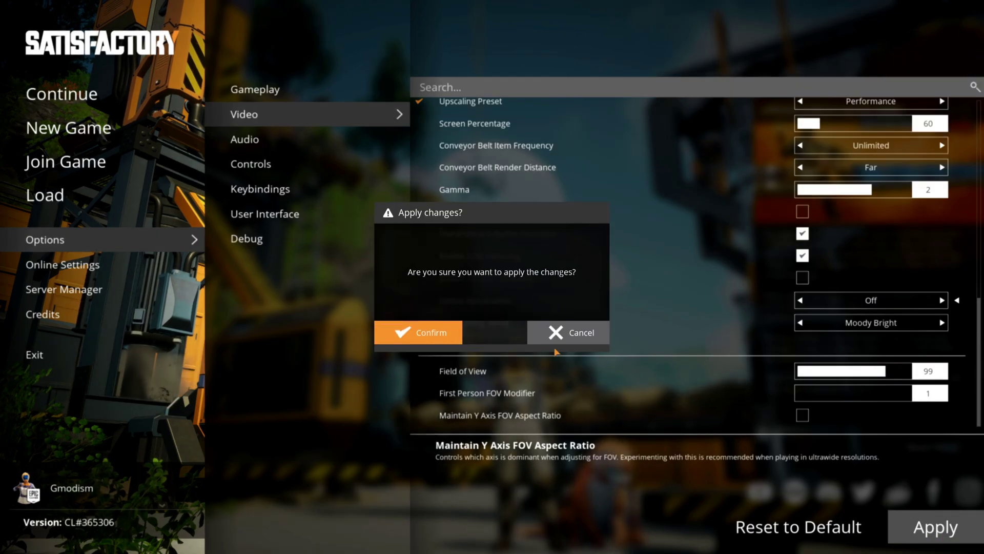
{"action": "left_click", "coordinate": [436, 355]}
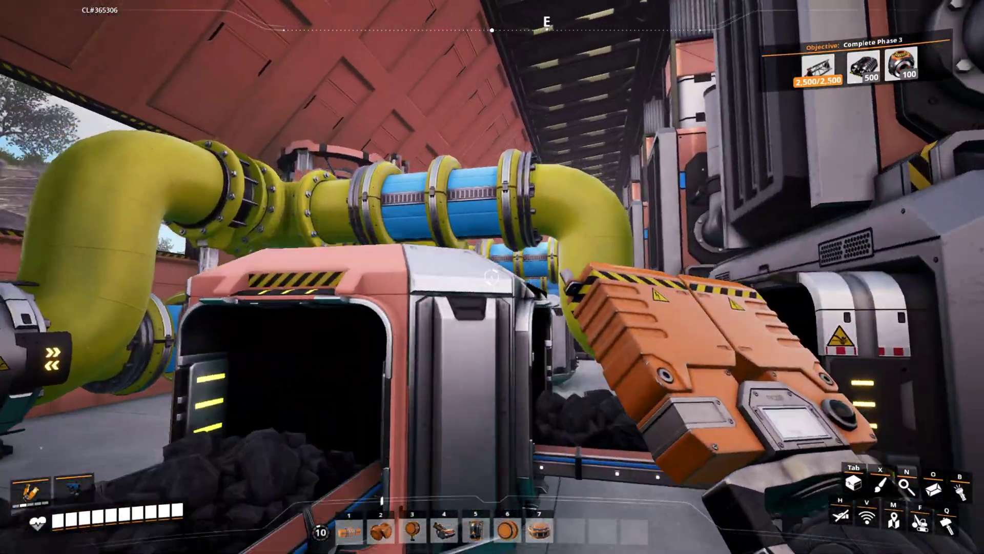
Step: Walk through the coal power plant in the loaded save to examine the lighting and shadows near the door and windows
{"action": "key", "text": "w"}
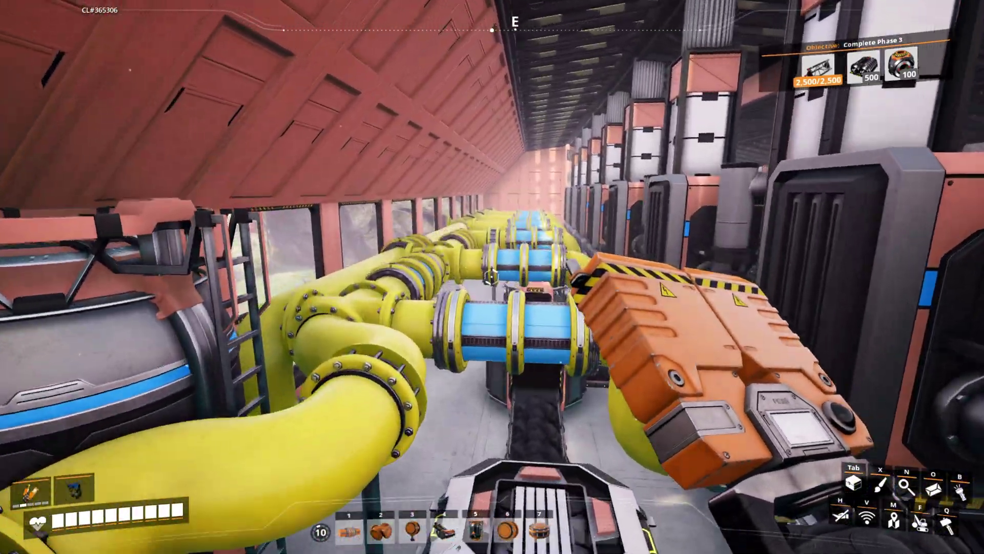
{"action": "key", "text": "a"}
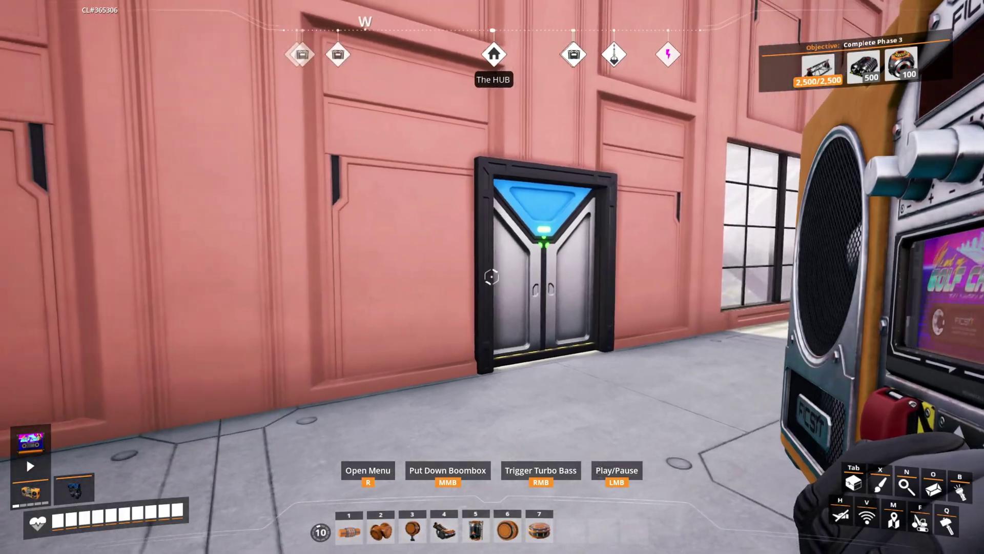
{"action": "key", "text": "w"}
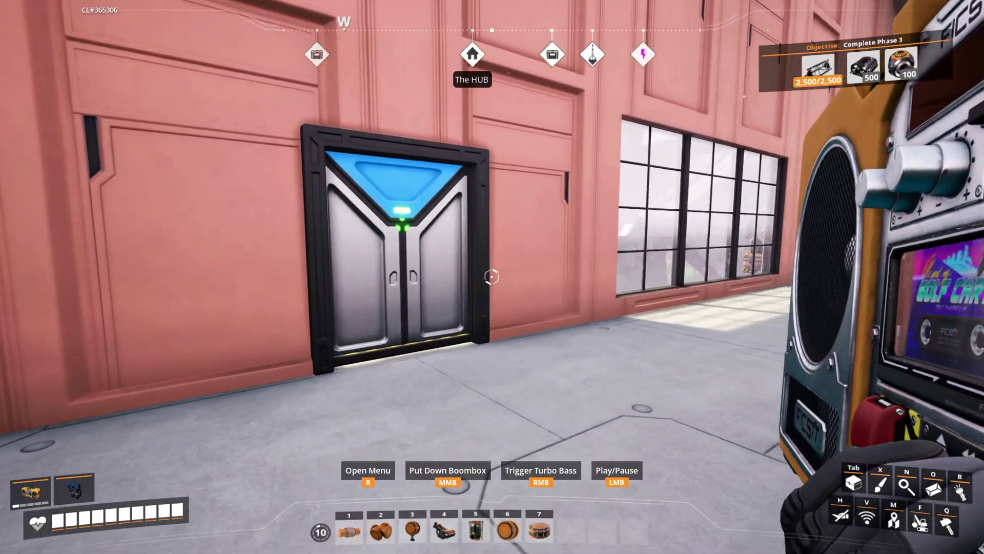
{"action": "key", "text": "w"}
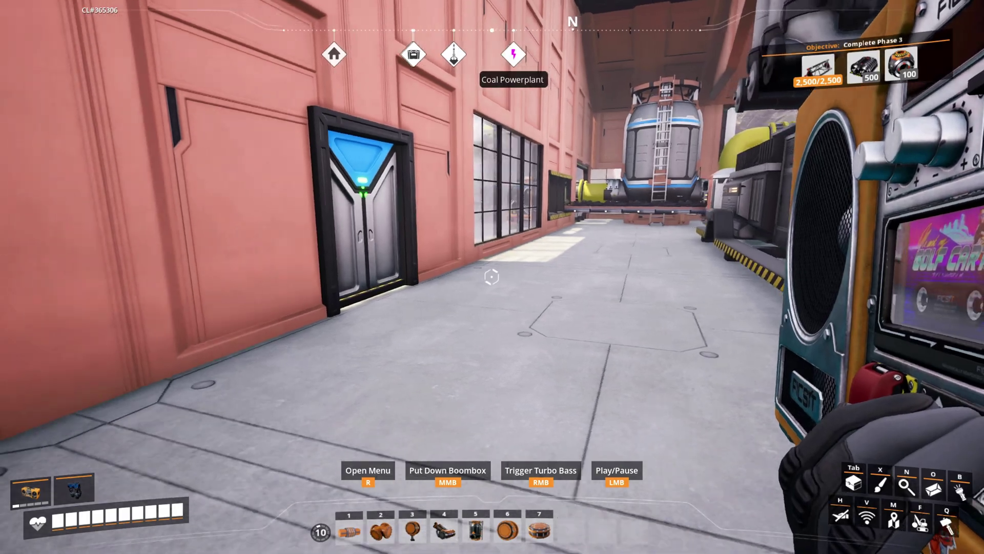
{"action": "key", "text": "w"}
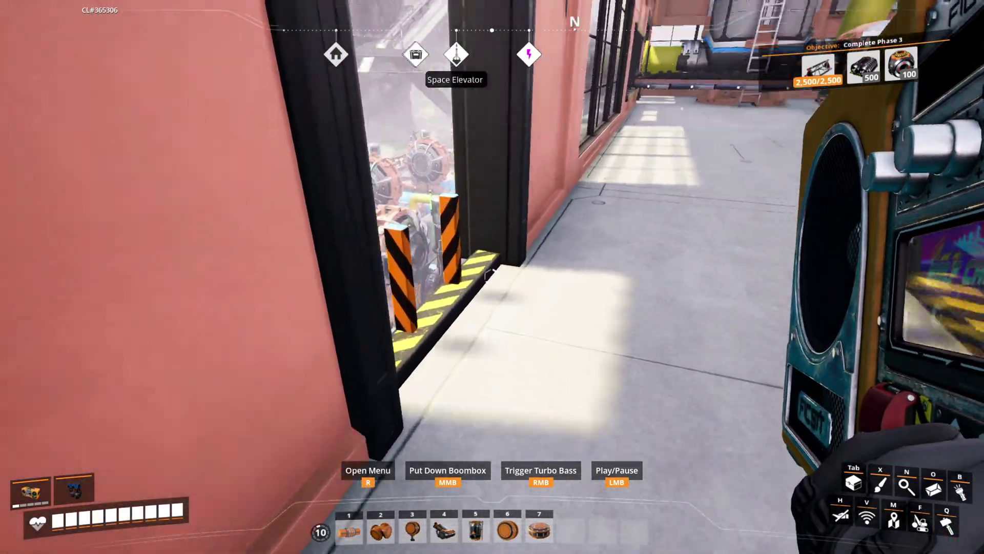
{"action": "key", "text": "w"}
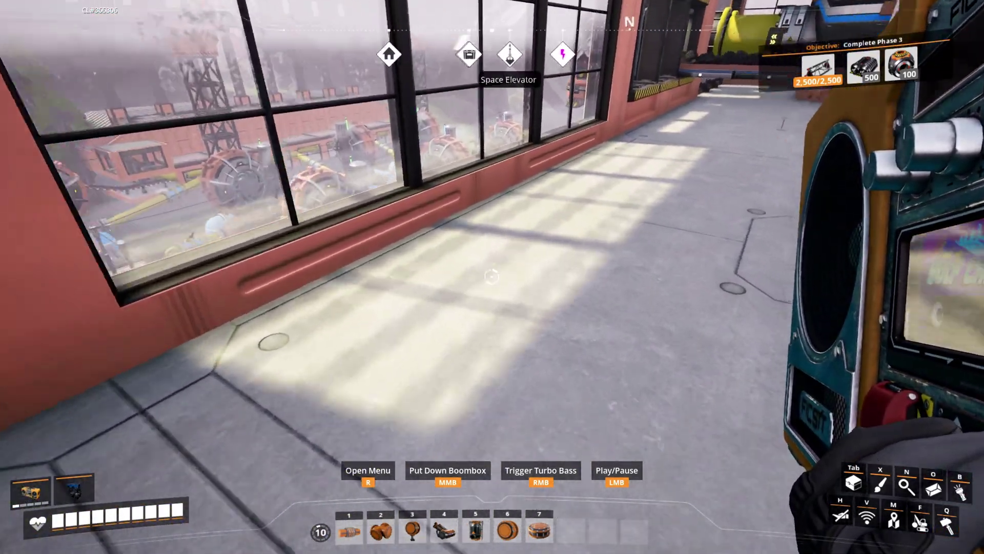
{"action": "key", "text": "w"}
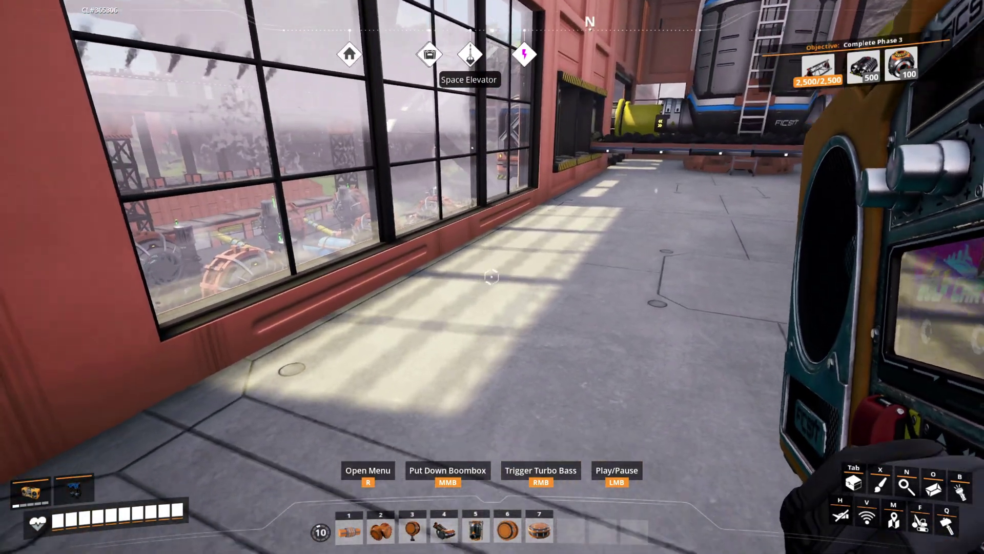
Step: Re-enable Contact Shadows in the in-game video options, apply the change, and return to the game
{"action": "key", "text": "Escape"}
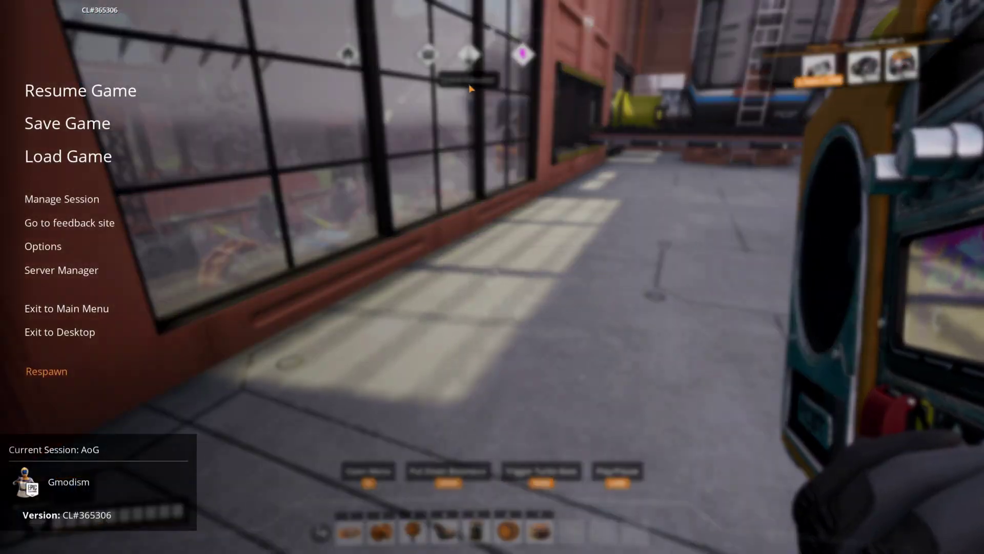
{"action": "left_click", "coordinate": [15, 247]}
{"action": "left_click", "coordinate": [264, 108]}
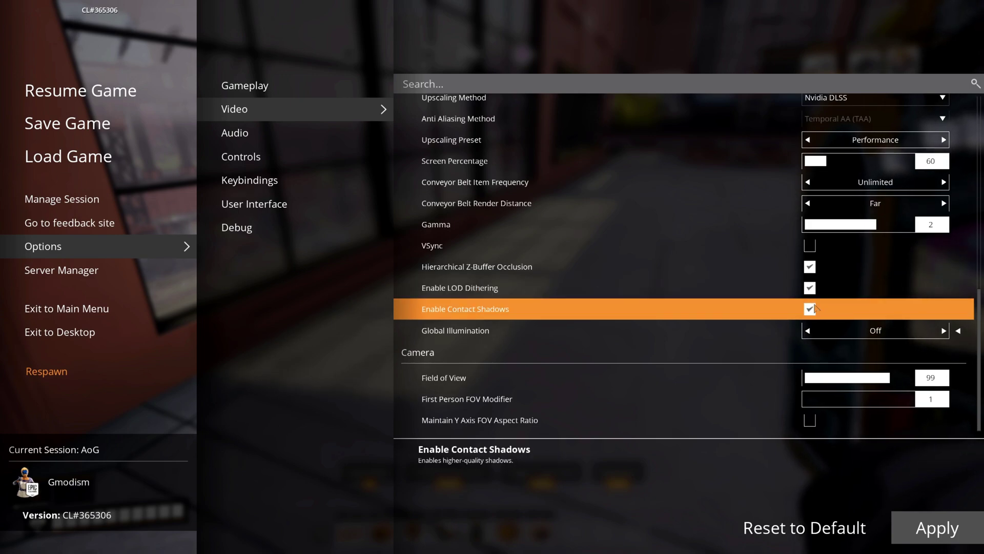
{"action": "left_click", "coordinate": [927, 527]}
{"action": "left_click", "coordinate": [413, 333]}
{"action": "key", "text": "Escape"}
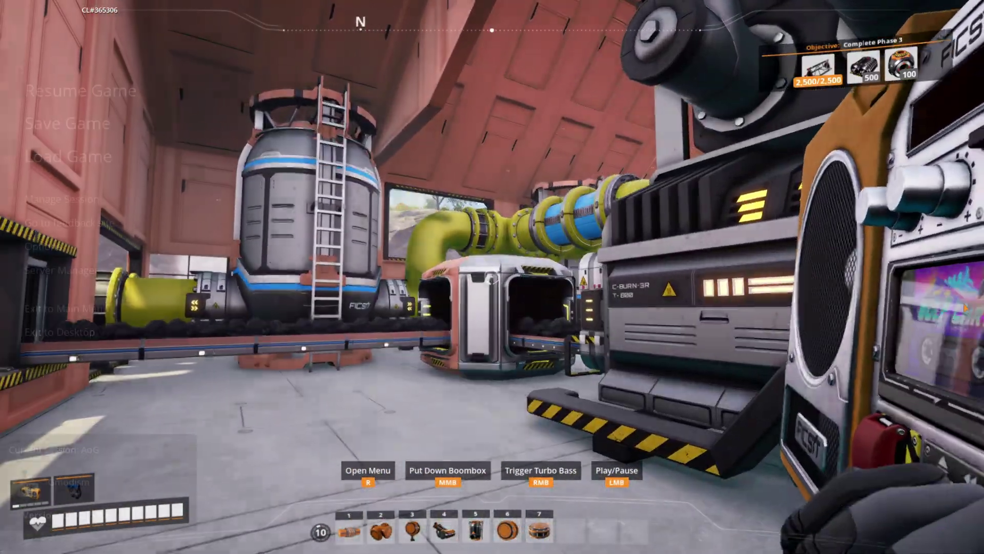
Step: Set Global Illumination to Medium in the in-game video options, apply and confirm it, and return to the game
{"action": "key", "text": "Escape"}
{"action": "left_click", "coordinate": [47, 246]}
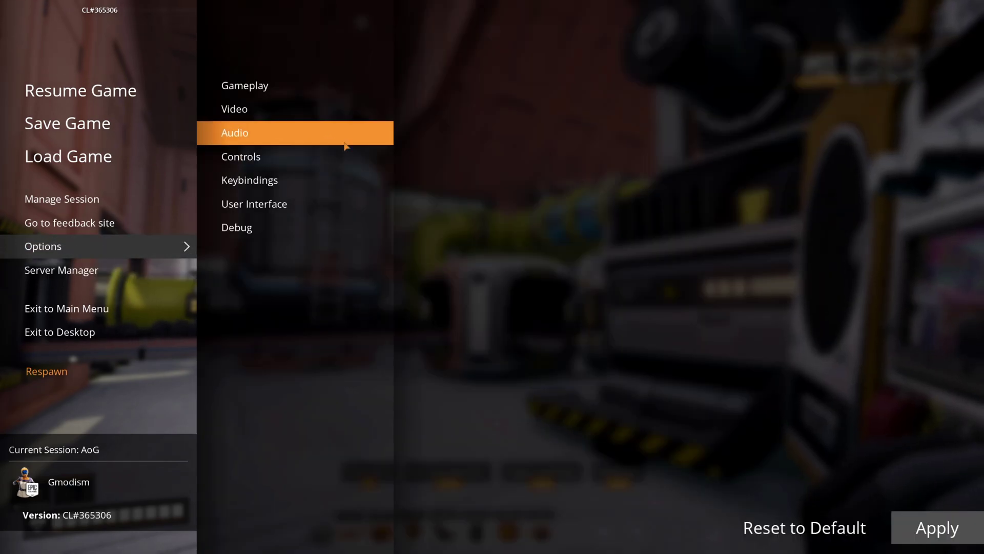
{"action": "scroll", "coordinate": [655, 313], "scroll_direction": "down", "scroll_amount": 10}
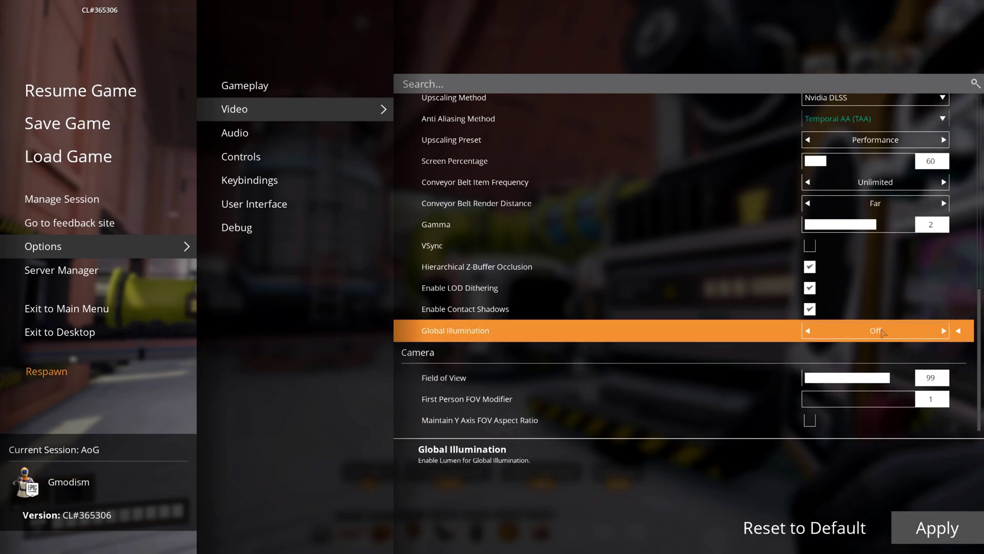
{"action": "left_click", "coordinate": [945, 529]}
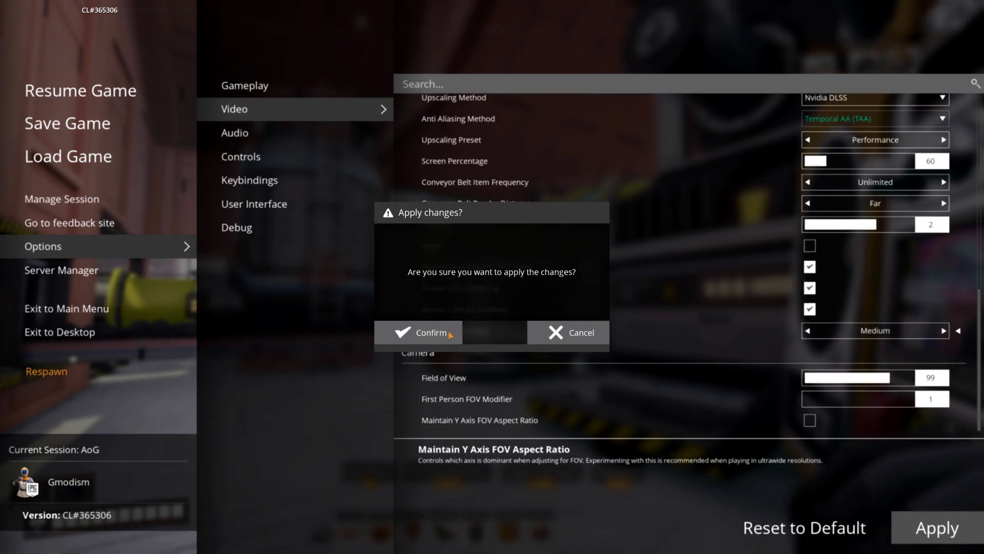
{"action": "left_click", "coordinate": [432, 332]}
{"action": "key", "text": "Escape"}
{"action": "key", "text": "Escape"}
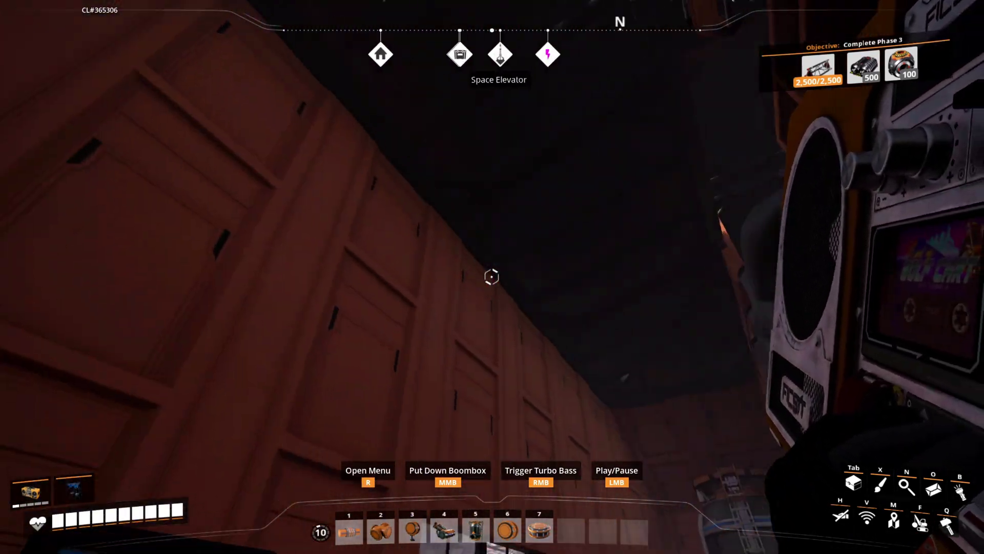
Step: Walk along the pipelines and generators inside the power plant to examine how the interior looks with Lumen Global Illumination
{"action": "key", "text": "w"}
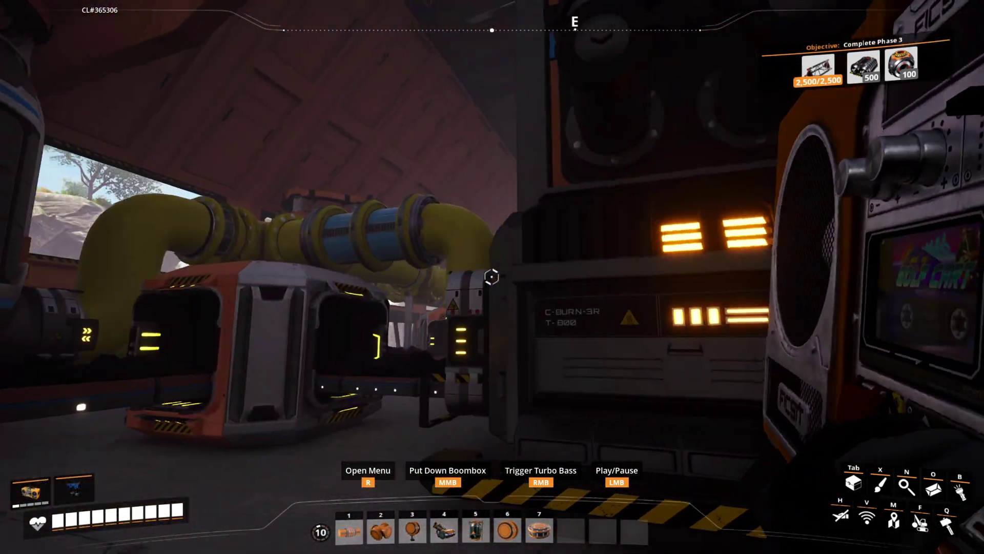
{"action": "key", "text": "w"}
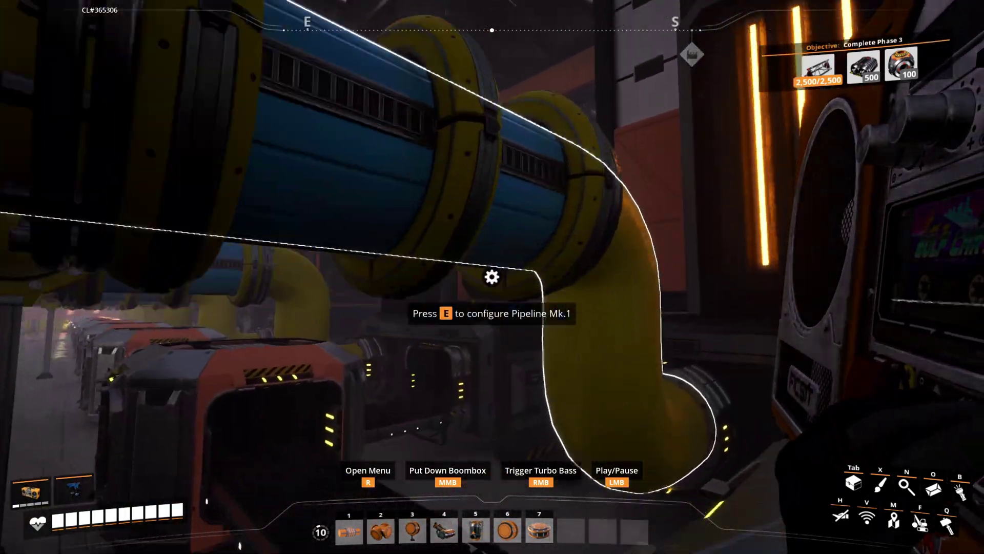
{"action": "key", "text": "w"}
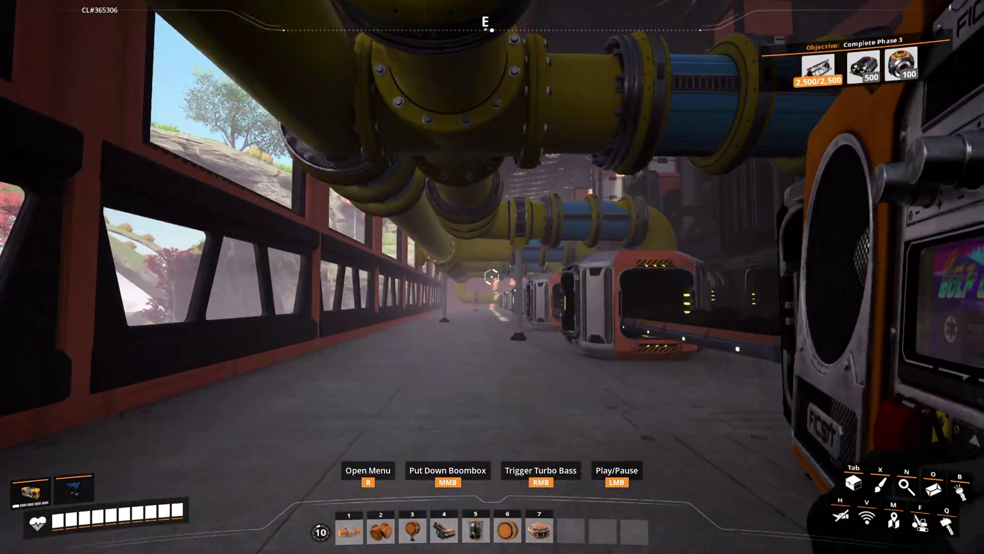
{"action": "key", "text": "w"}
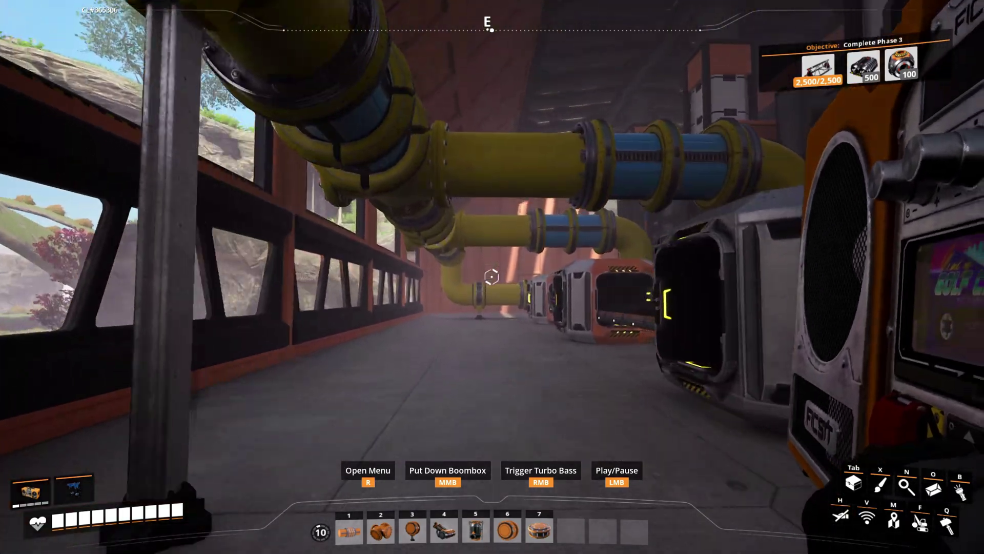
{"action": "key", "text": "w"}
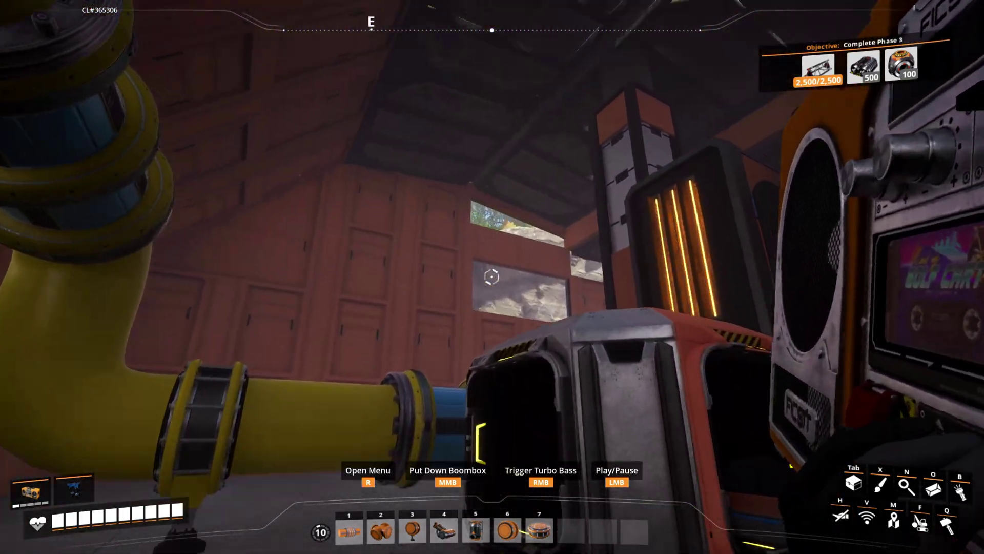
{"action": "key", "text": "s"}
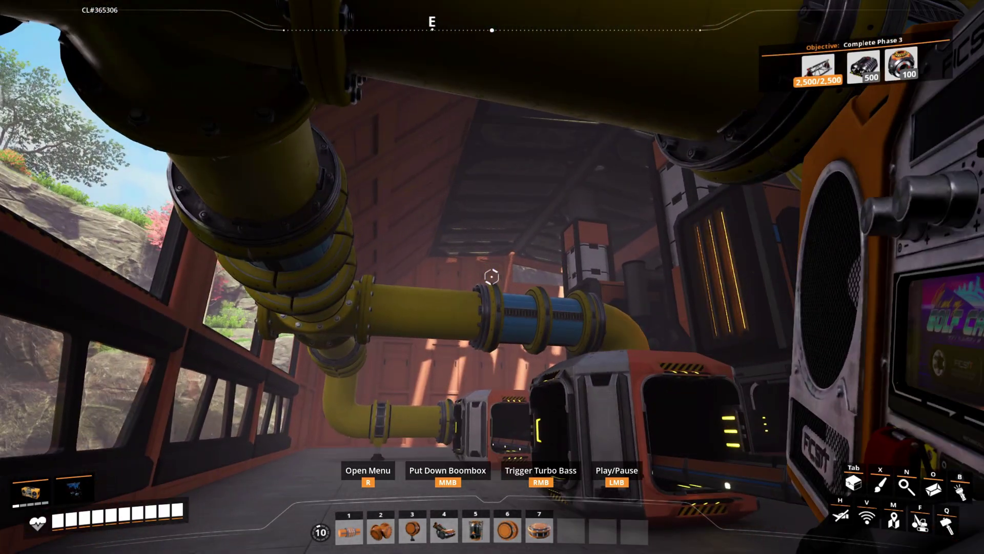
{"action": "key", "text": "w"}
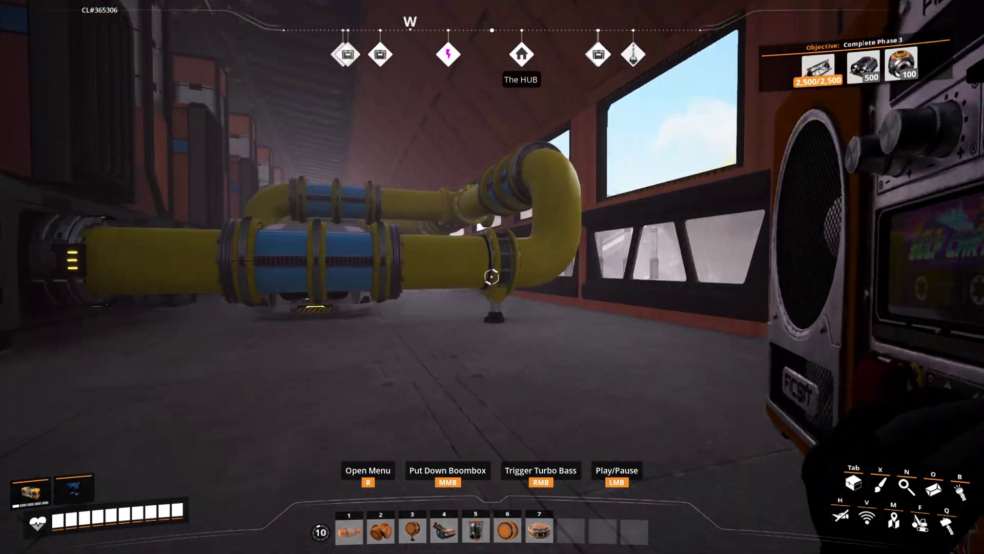
{"action": "key", "text": "w"}
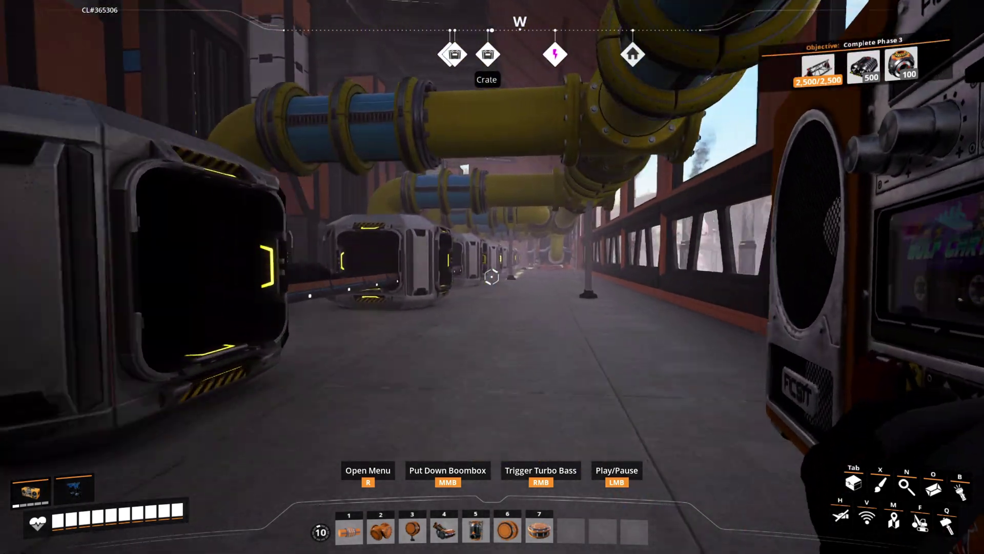
Step: Walk along the pipelines, generators and windows of the power plant to examine the interior lighting with Medium Global Illumination
{"action": "key", "text": "w"}
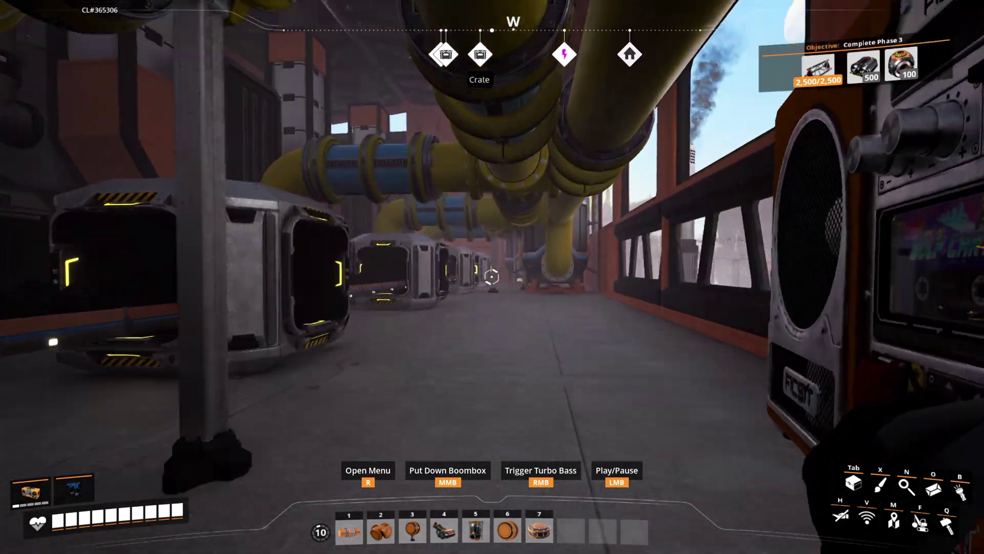
{"action": "key", "text": "space"}
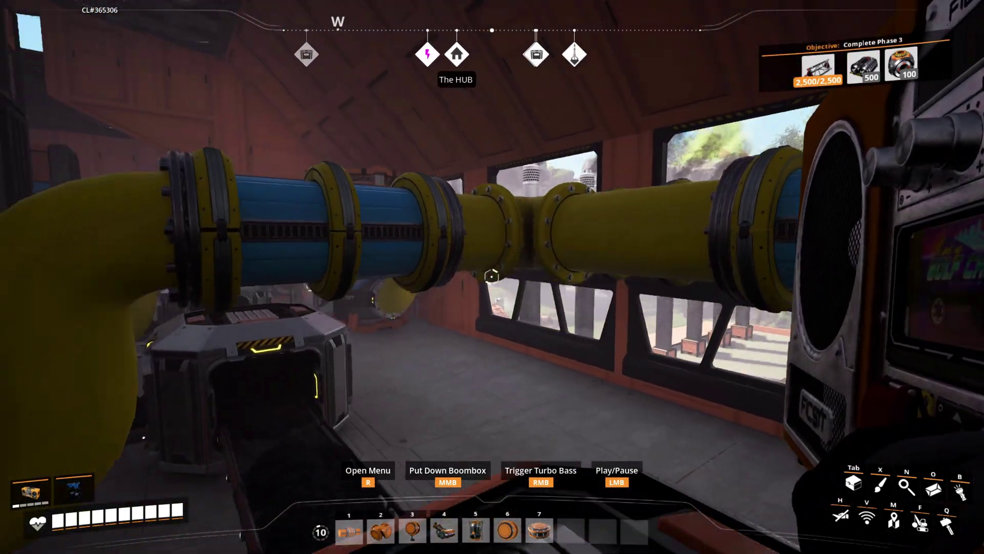
{"action": "key", "text": "w"}
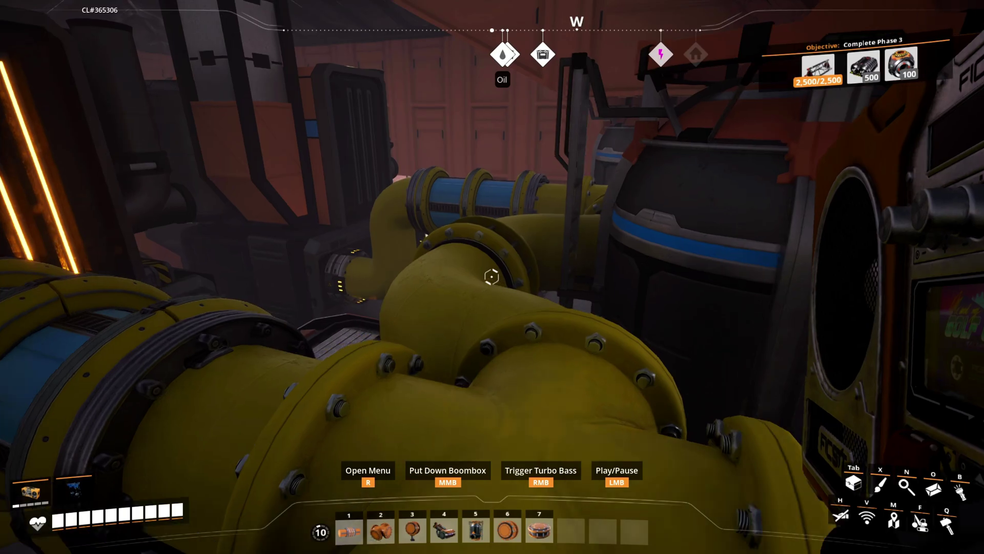
{"action": "key", "text": "w"}
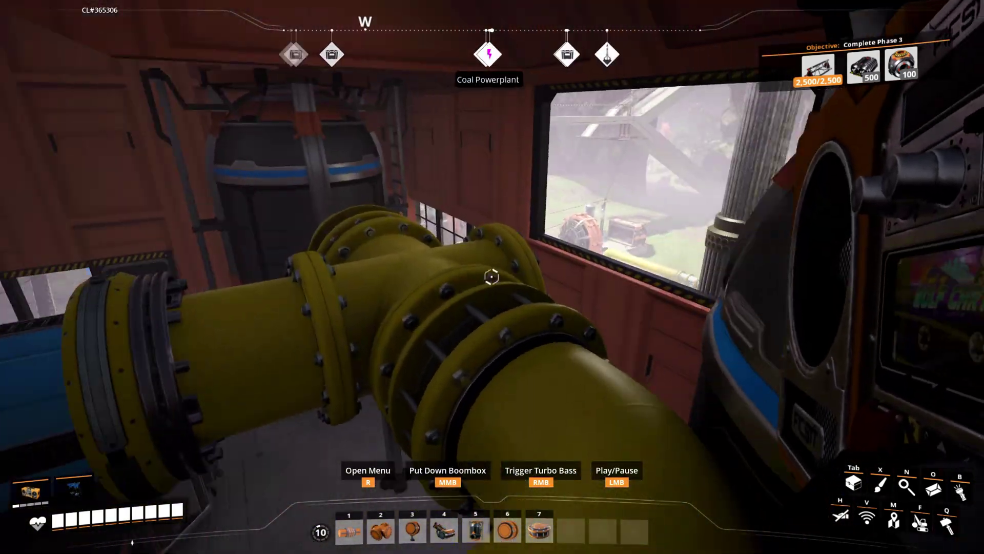
{"action": "key", "text": "w"}
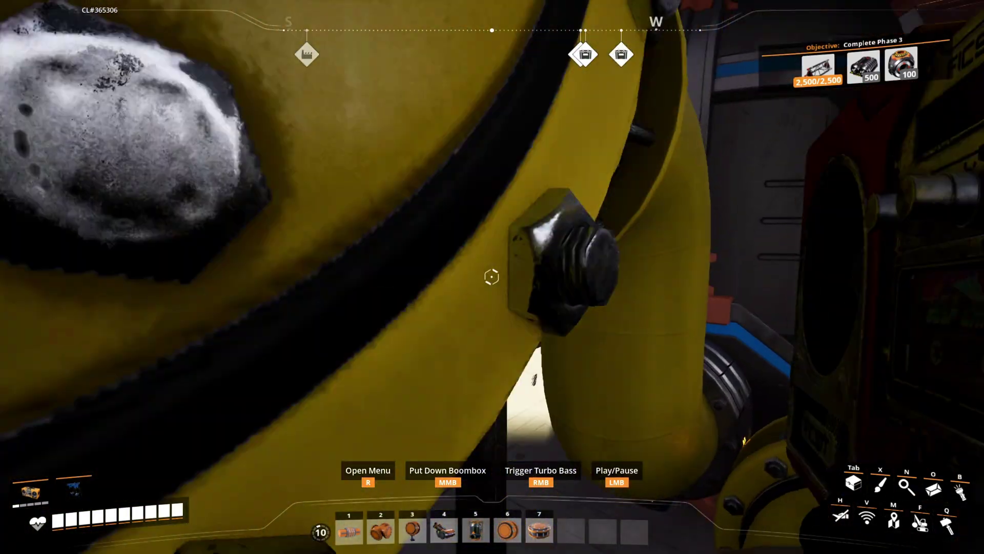
{"action": "key", "text": "w"}
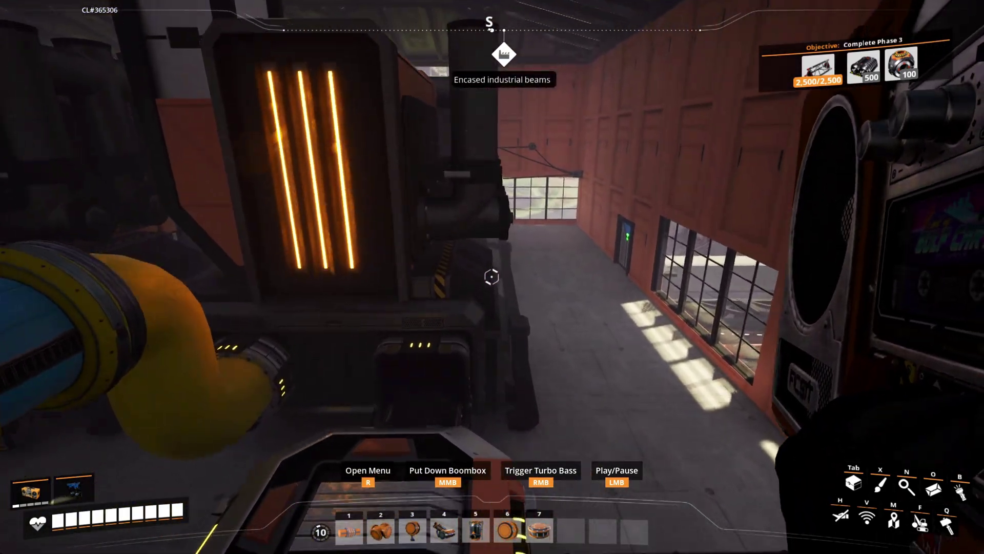
{"action": "key", "text": "w"}
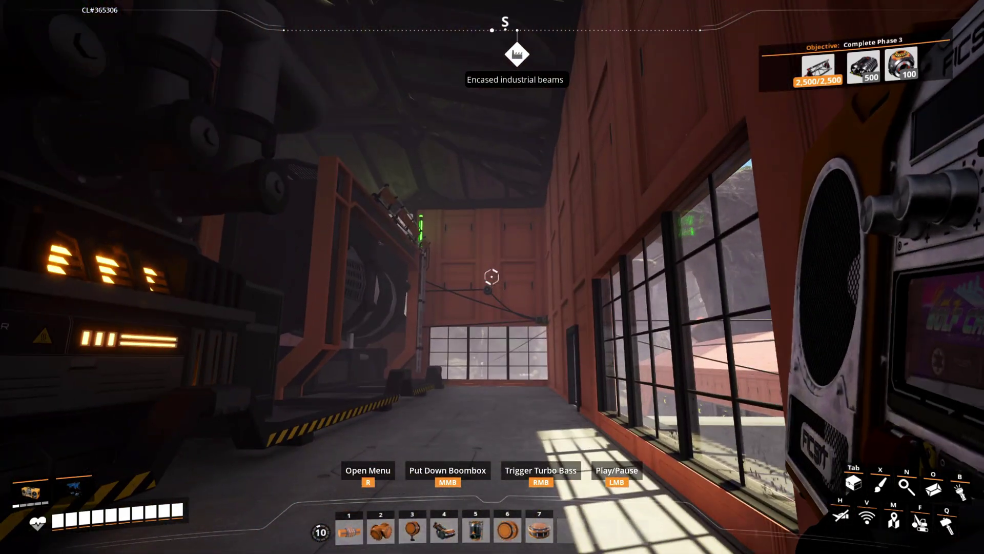
Step: Set Global Illumination to High in the in-game video options and return to the game
{"action": "key", "text": "Escape"}
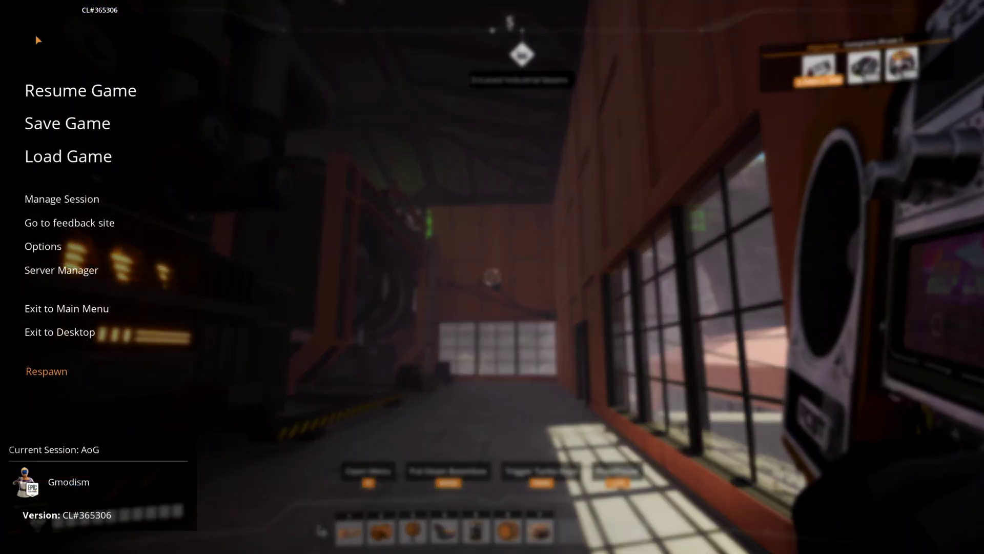
{"action": "left_click", "coordinate": [66, 248]}
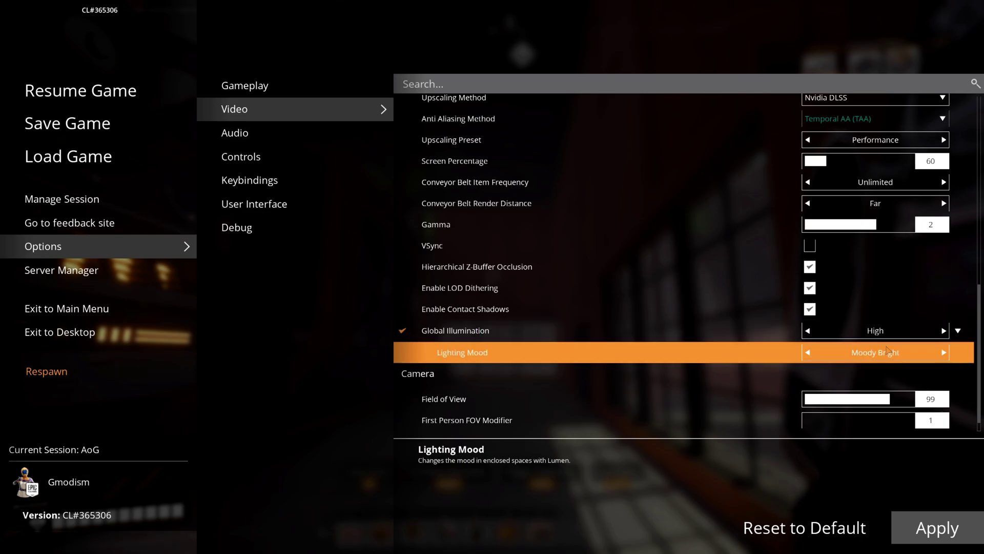
{"action": "key", "text": "Escape"}
{"action": "key", "text": "Escape"}
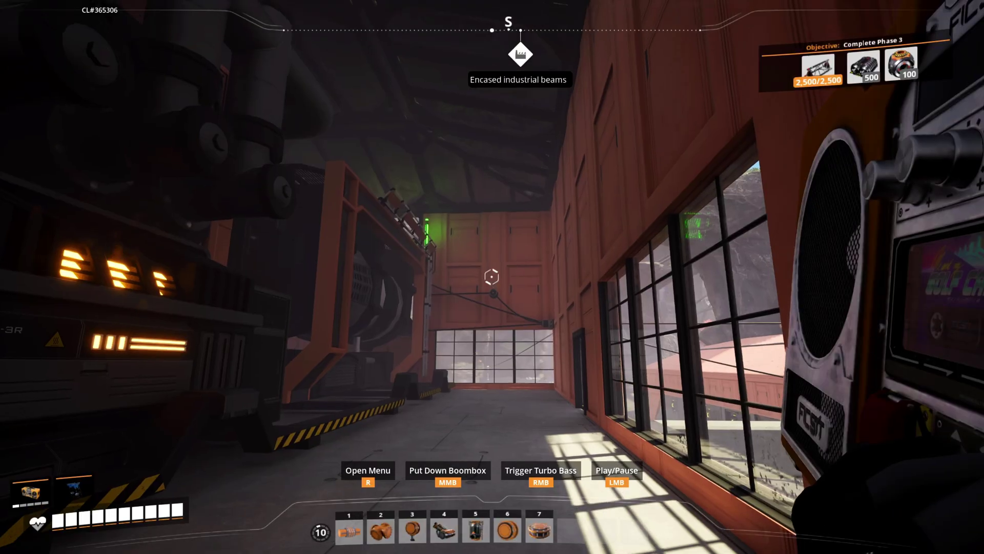
Step: Set the Lighting Mood to Dark in the in-game video options, apply and confirm it, and return to the game
{"action": "key", "text": "Escape"}
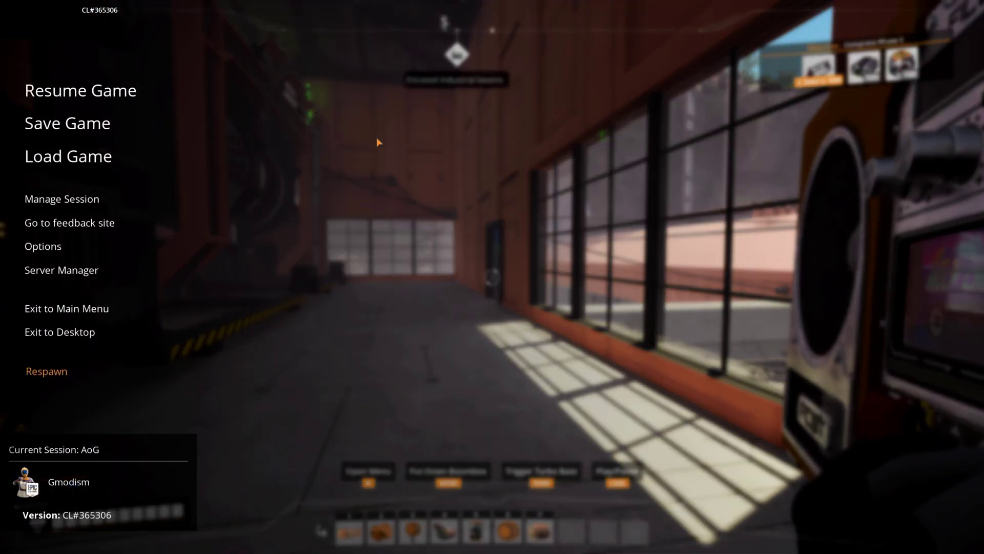
{"action": "left_click", "coordinate": [43, 246]}
{"action": "left_click", "coordinate": [937, 527]}
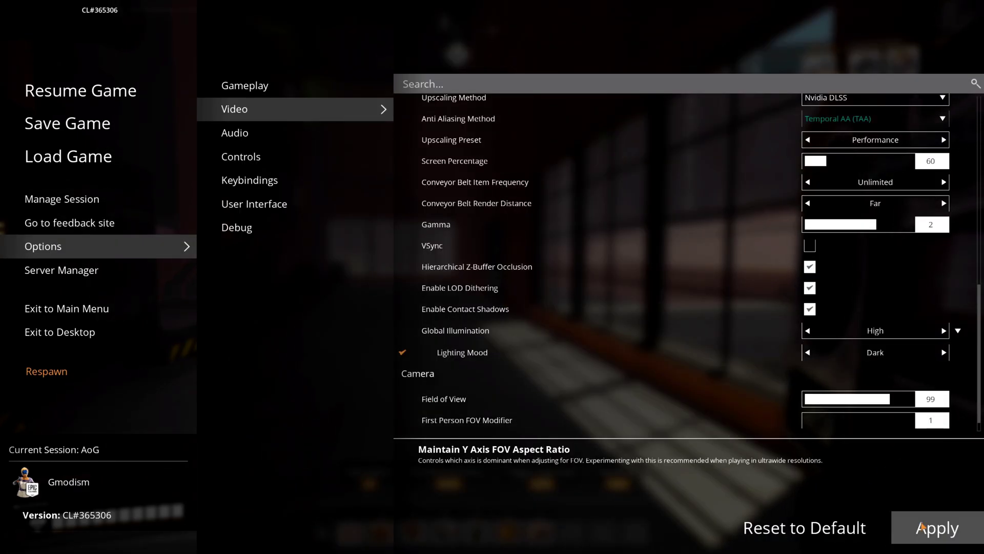
{"action": "left_click", "coordinate": [410, 334]}
{"action": "key", "text": "Escape"}
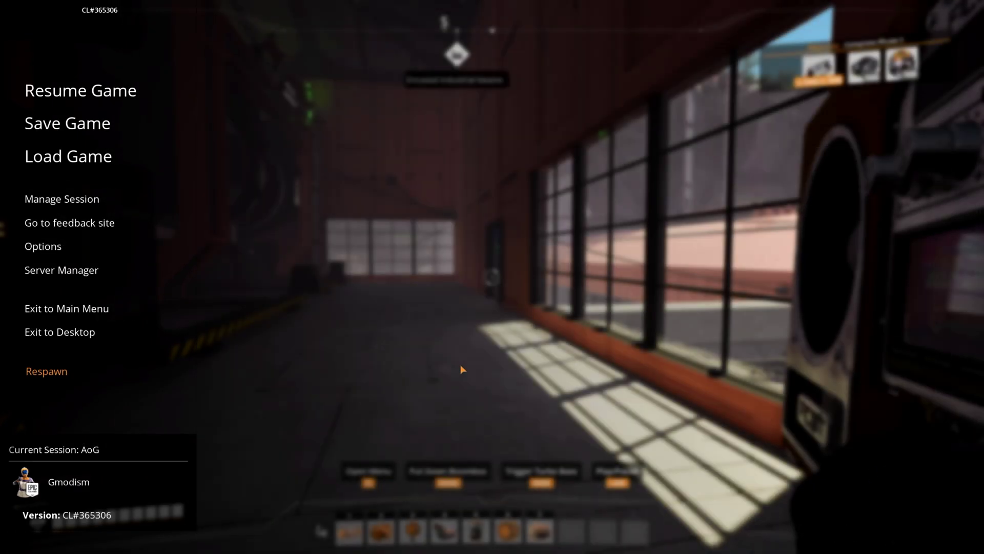
{"action": "key", "text": "Escape"}
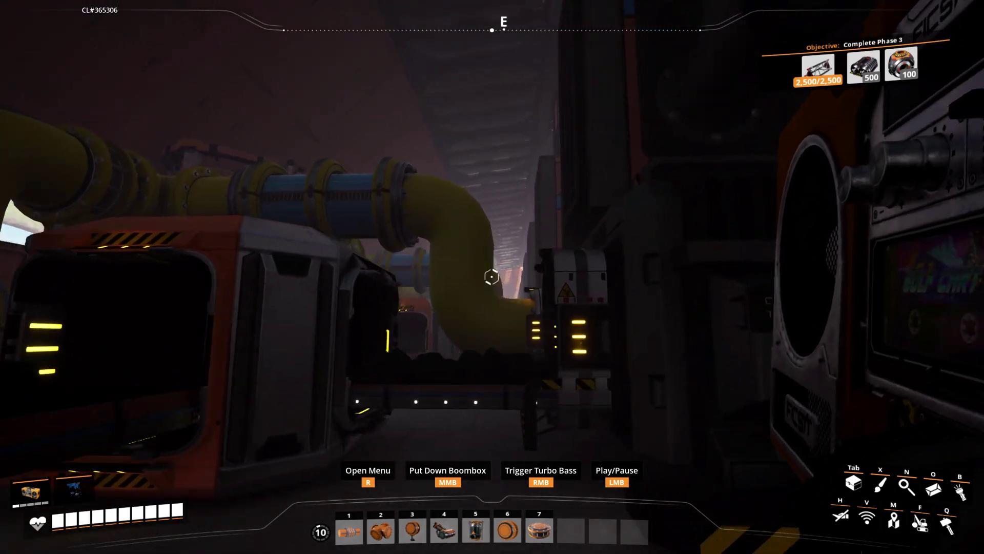
Step: Move along the pipelines and generators in the power plant to examine the interior under the Dark lighting mood
{"action": "key", "text": "w"}
{"action": "key", "text": "s"}
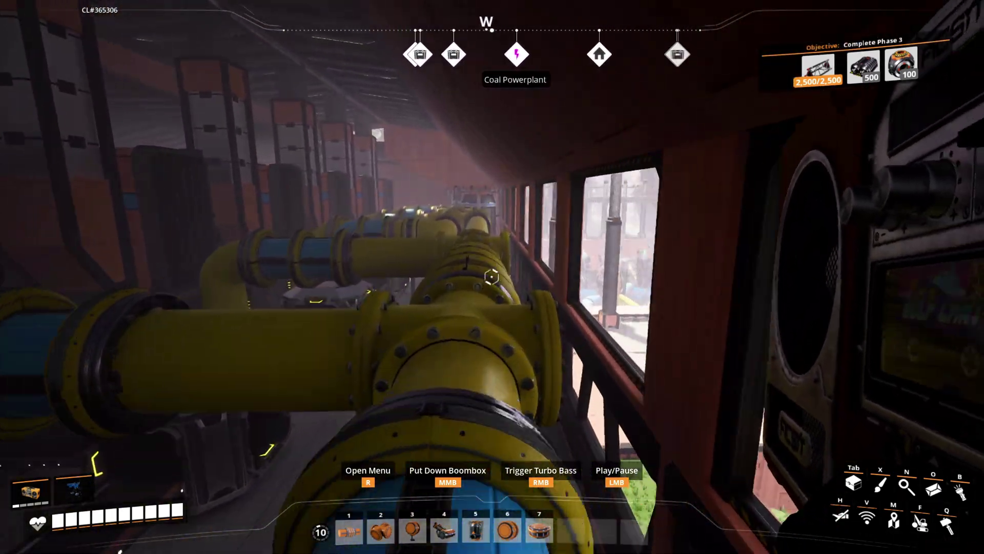
{"action": "key", "text": "w"}
{"action": "key", "text": "space"}
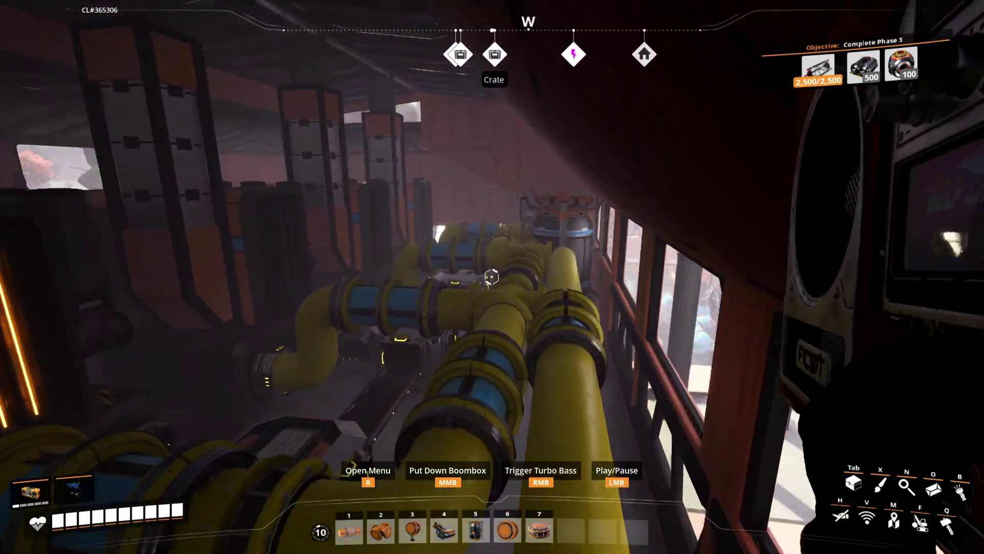
{"action": "key", "text": "w"}
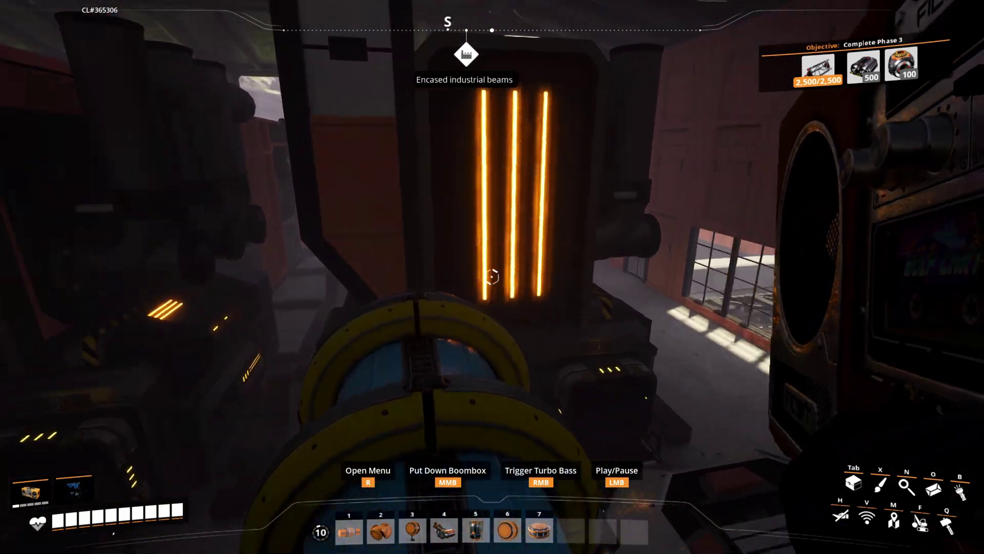
{"action": "key", "text": "w"}
Step: Set the Lighting Mood to Bright in the in-game video options and return to the game
{"action": "key", "text": "Escape"}
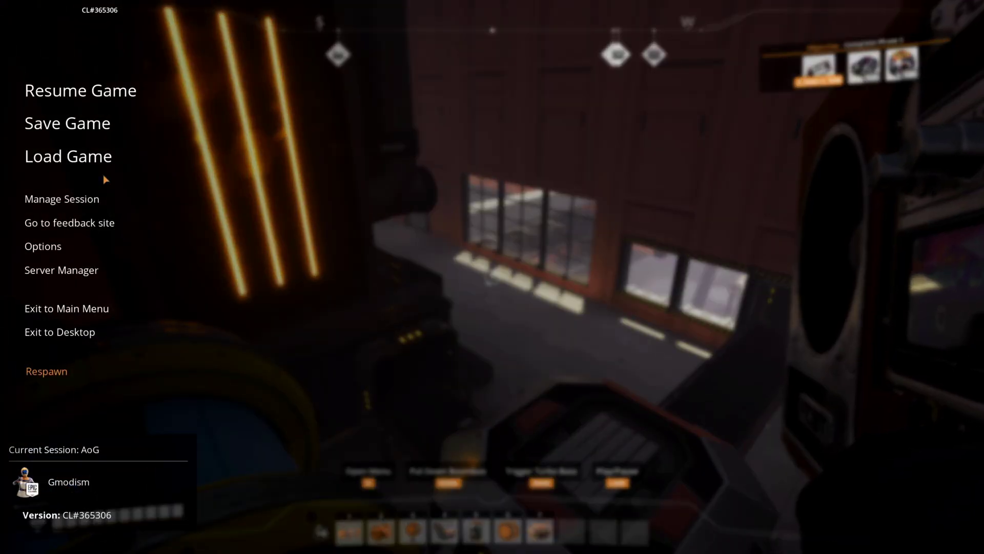
{"action": "left_click", "coordinate": [43, 246]}
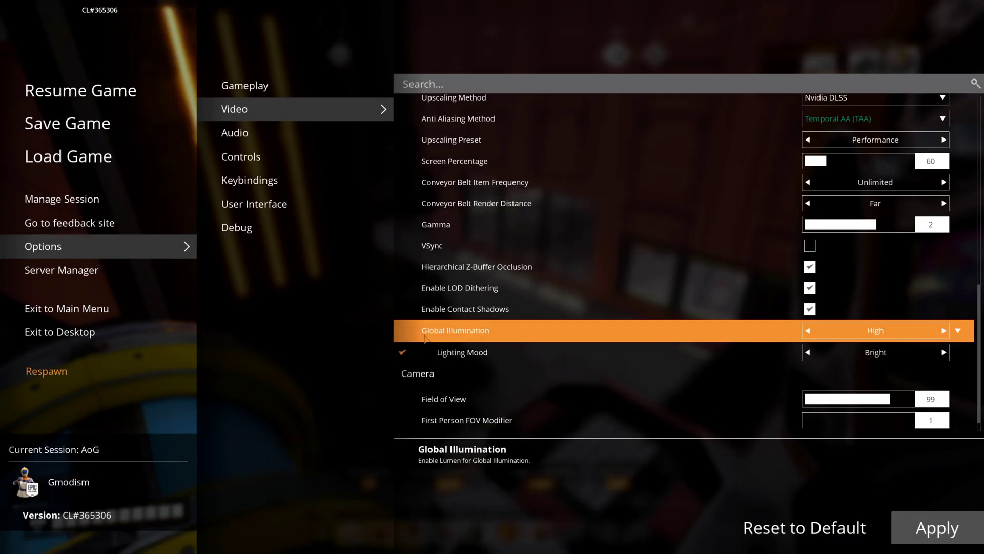
{"action": "key", "text": "Escape"}
{"action": "key", "text": "Escape"}
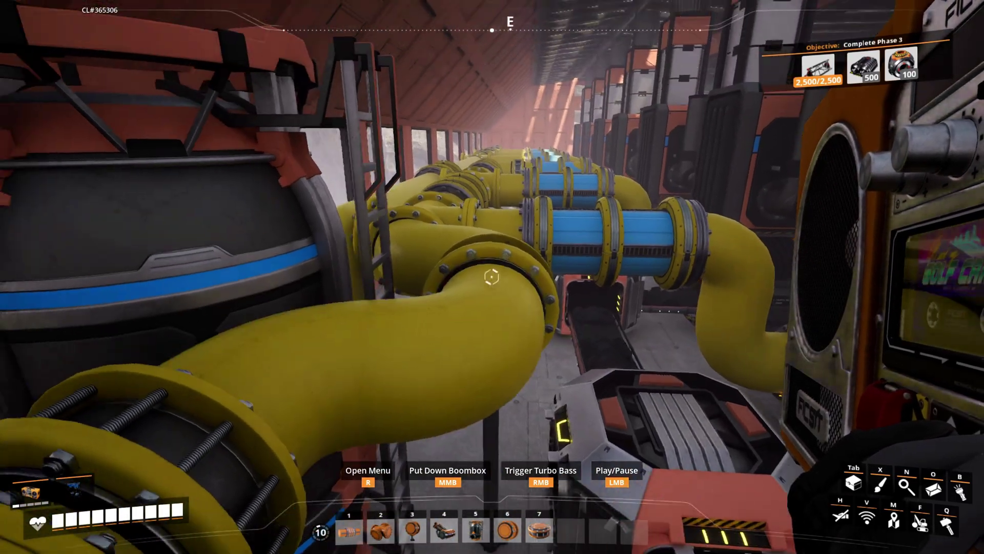
Step: Examine the generator area on foot, and apply Medium Global Illumination with the Moody Bright lighting mood in the video options
{"action": "key", "text": "w"}
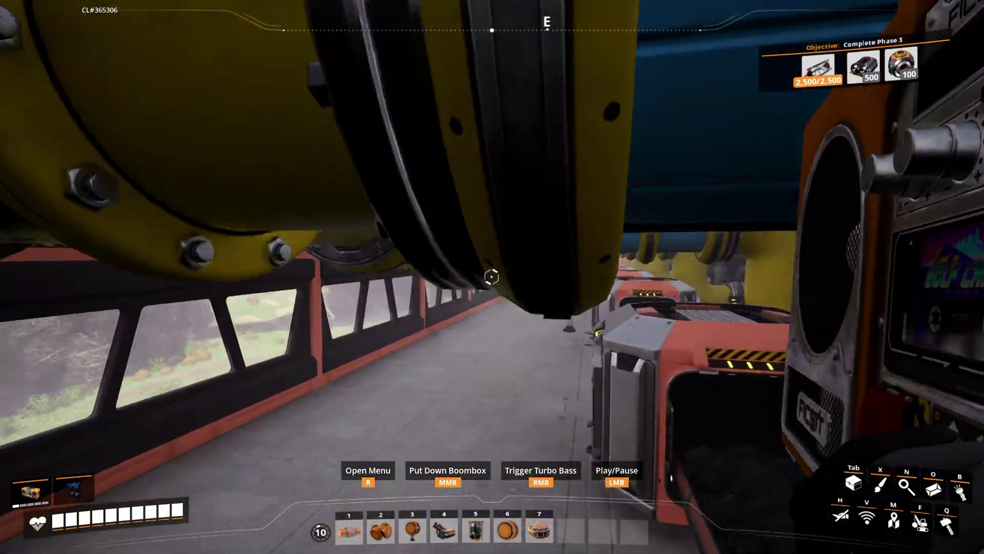
{"action": "key", "text": "w"}
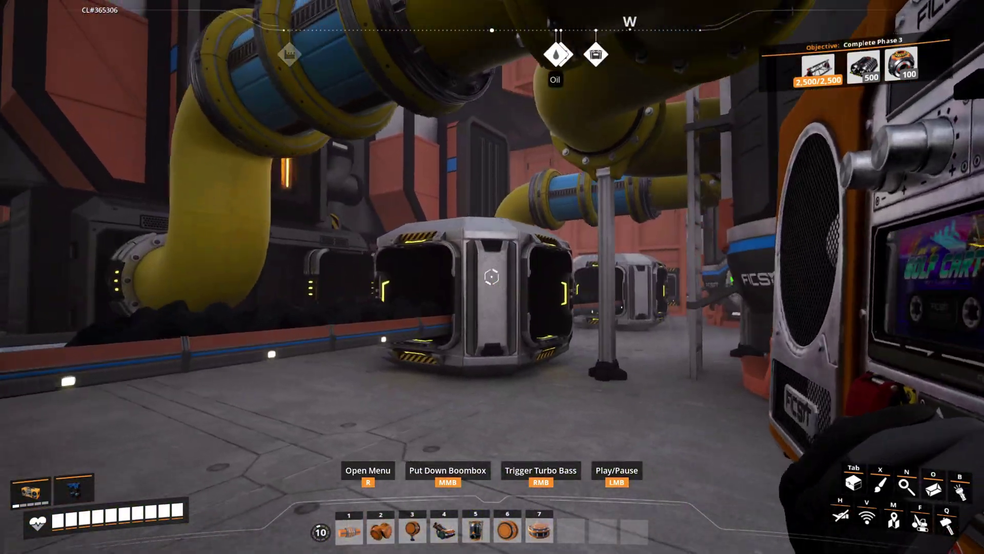
{"action": "key", "text": "w"}
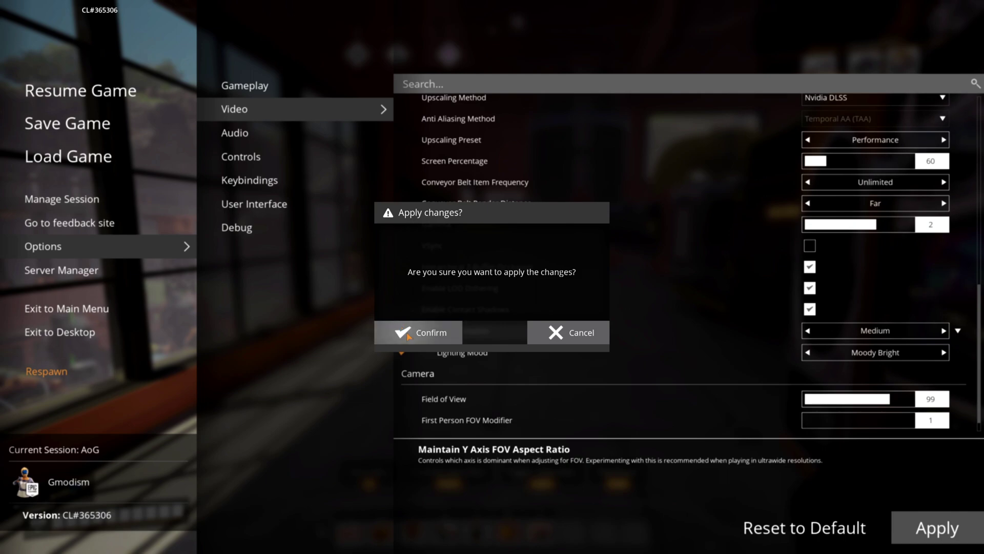
{"action": "key", "text": "Escape"}
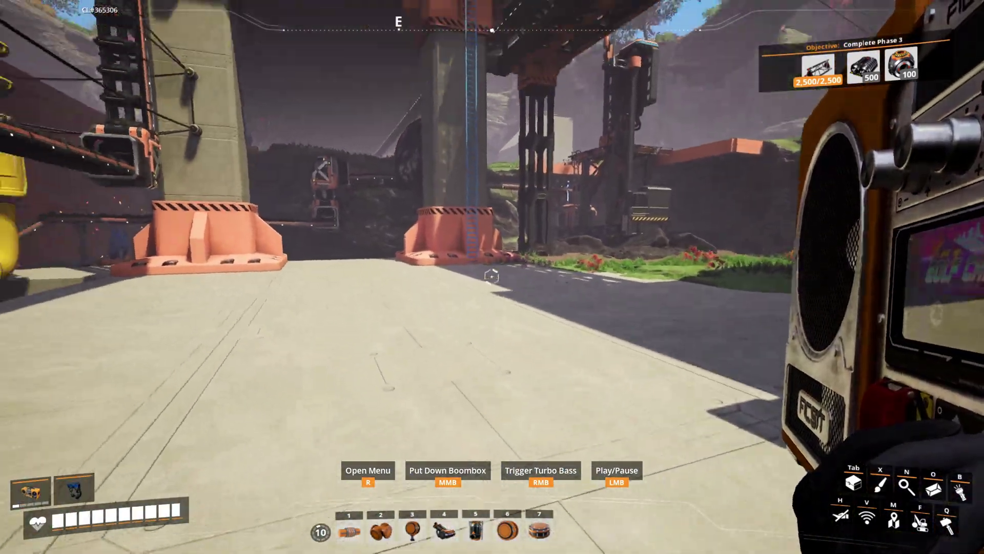
Step: Walk past the outdoor pillars and into the enclosed conveyor area to examine the shadows and lighting
{"action": "key", "text": "w"}
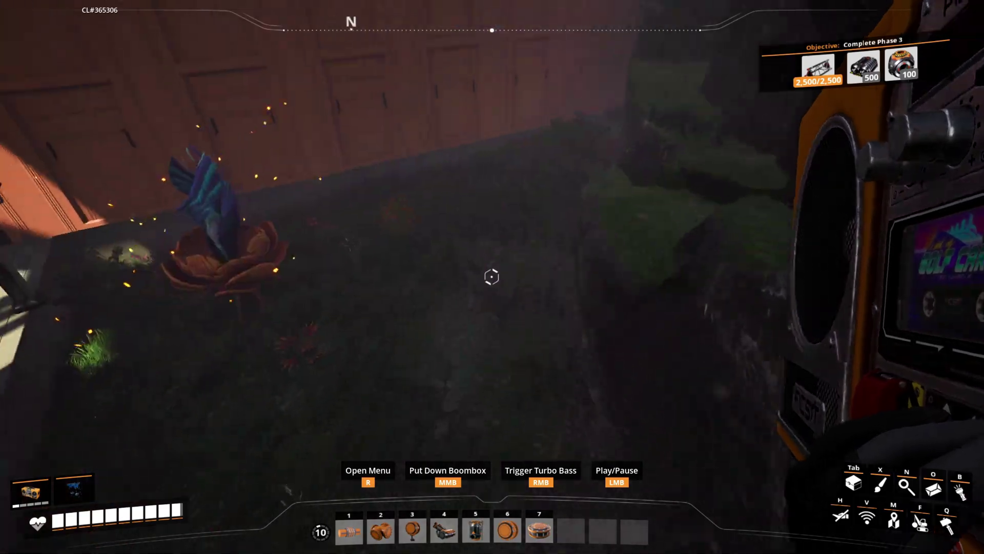
{"action": "key", "text": "w"}
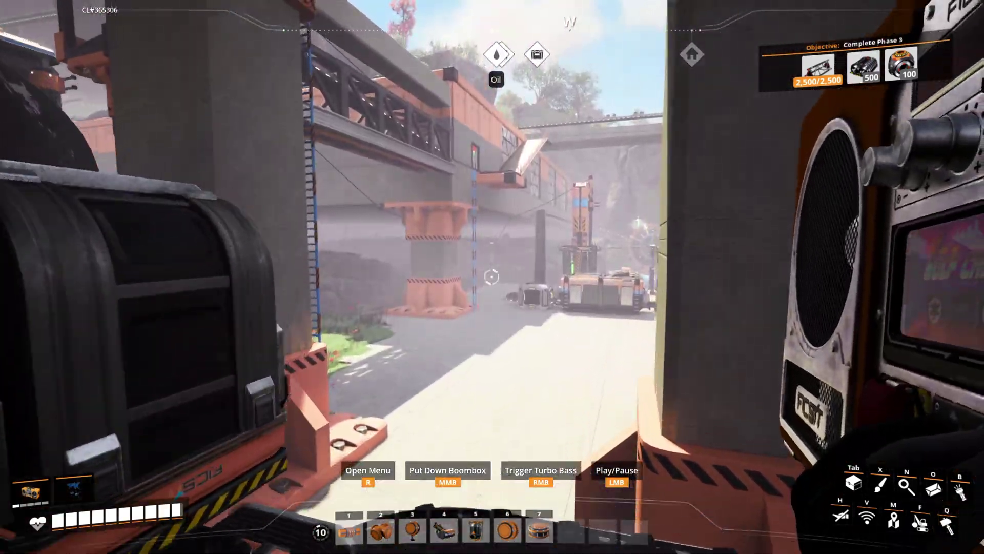
{"action": "key", "text": "w"}
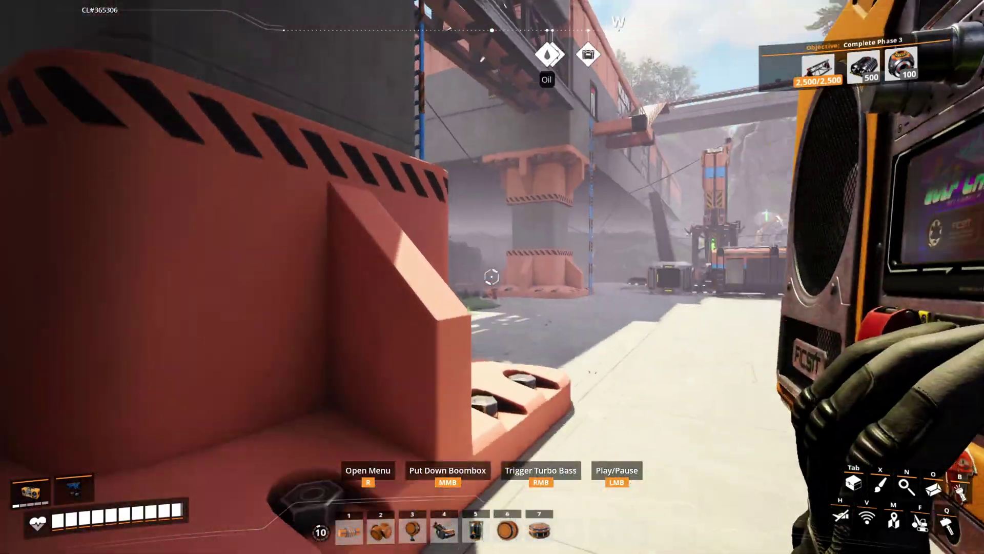
{"action": "key", "text": "w"}
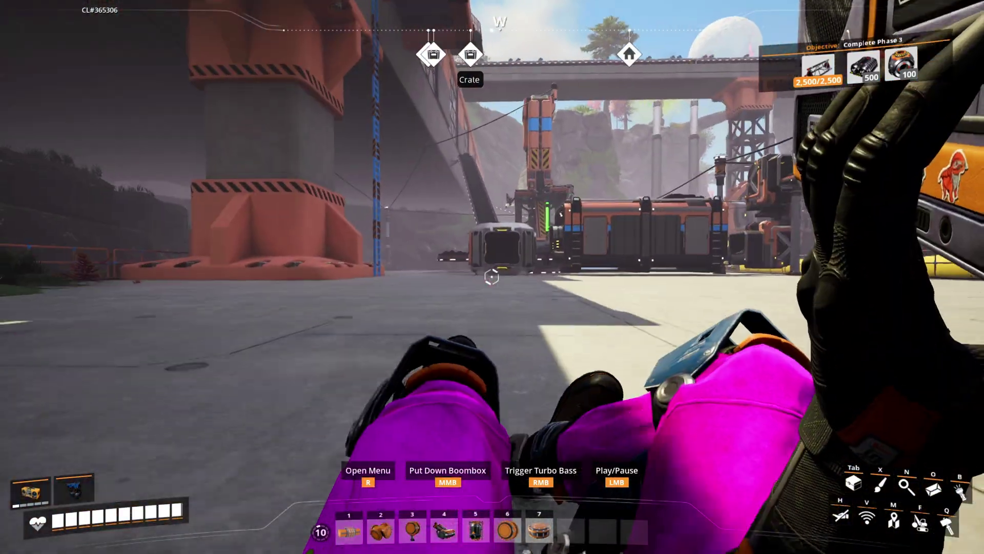
{"action": "key", "text": "w"}
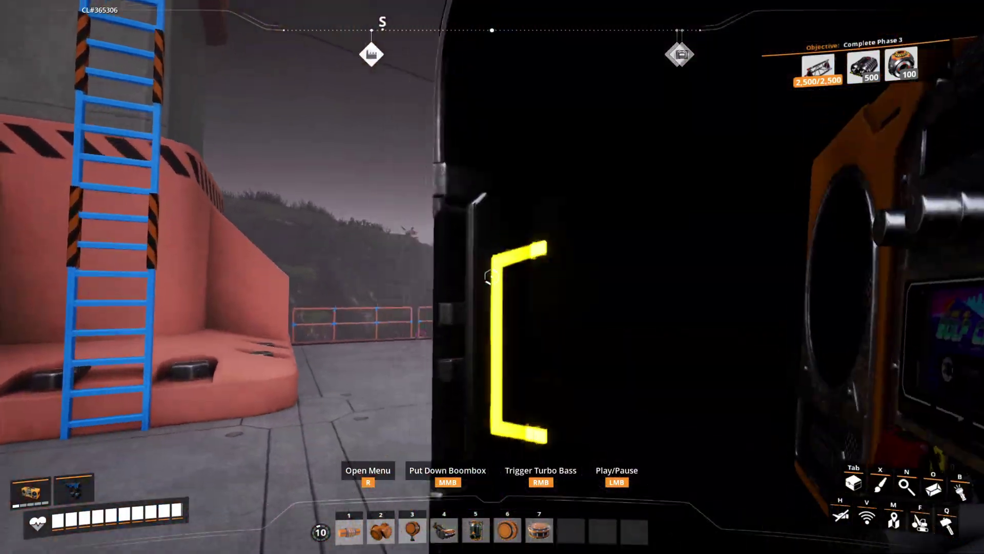
{"action": "key", "text": "space"}
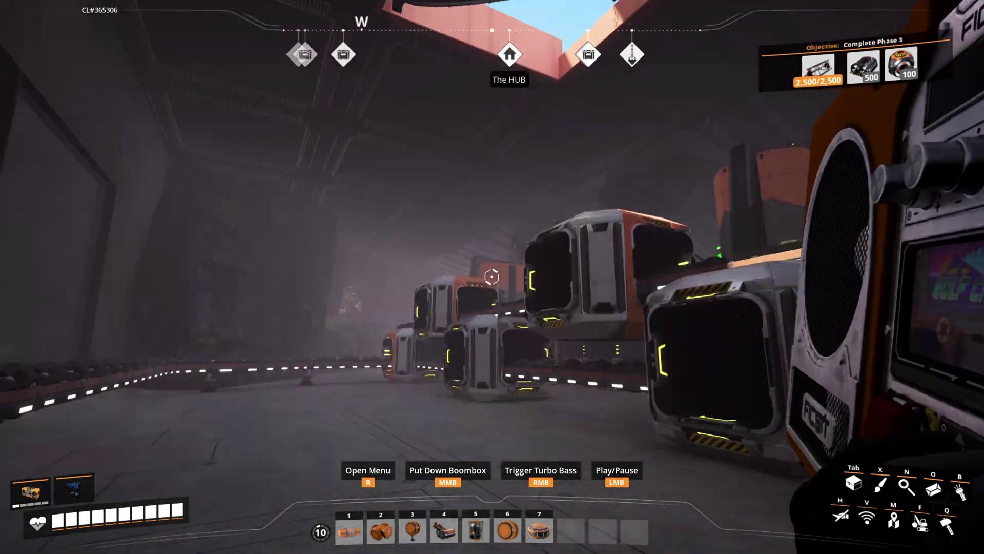
{"action": "key", "text": "w"}
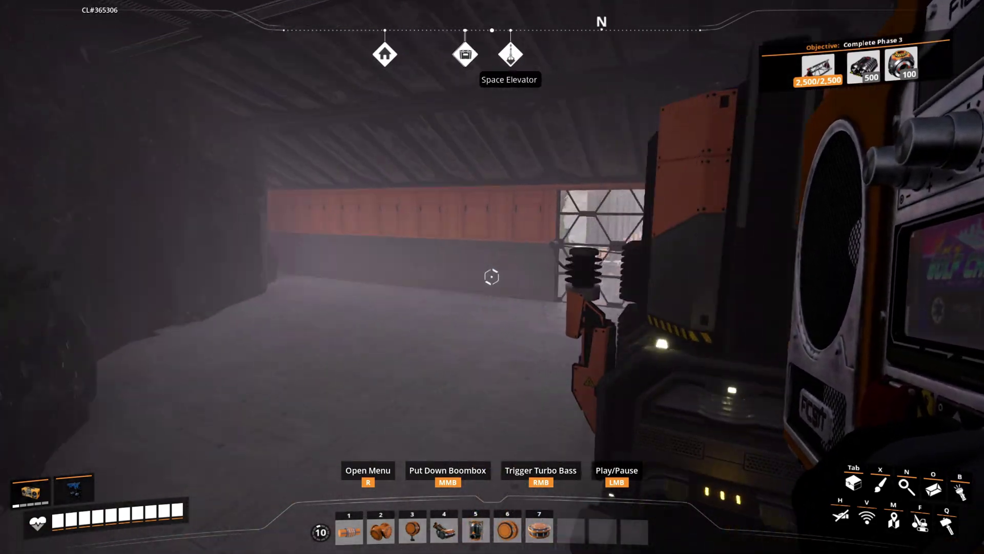
Step: Leave the enclosed area and follow the outdoor stairs and railed catwalk north to examine shadows and lighting in daylight
{"action": "key", "text": "s"}
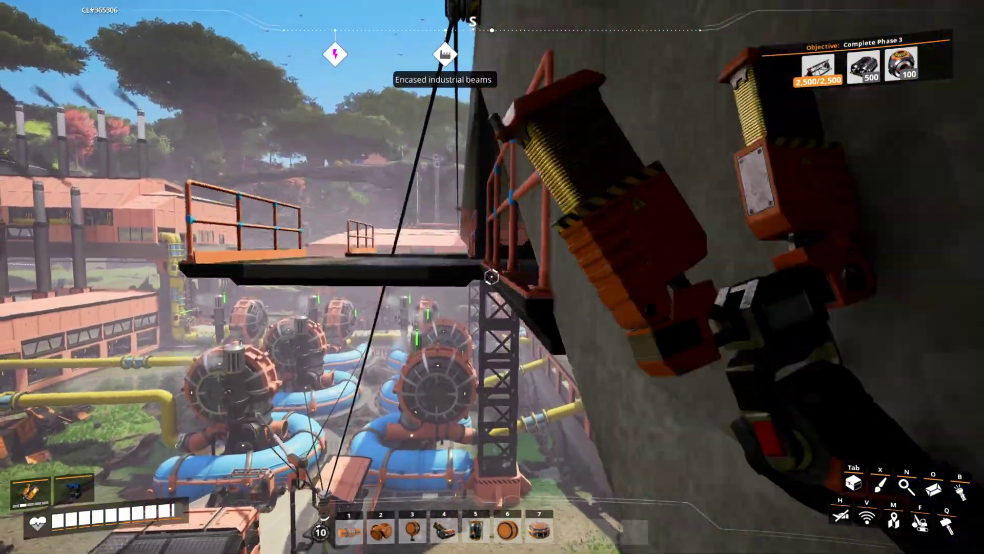
{"action": "key", "text": "w"}
{"action": "key", "text": "w"}
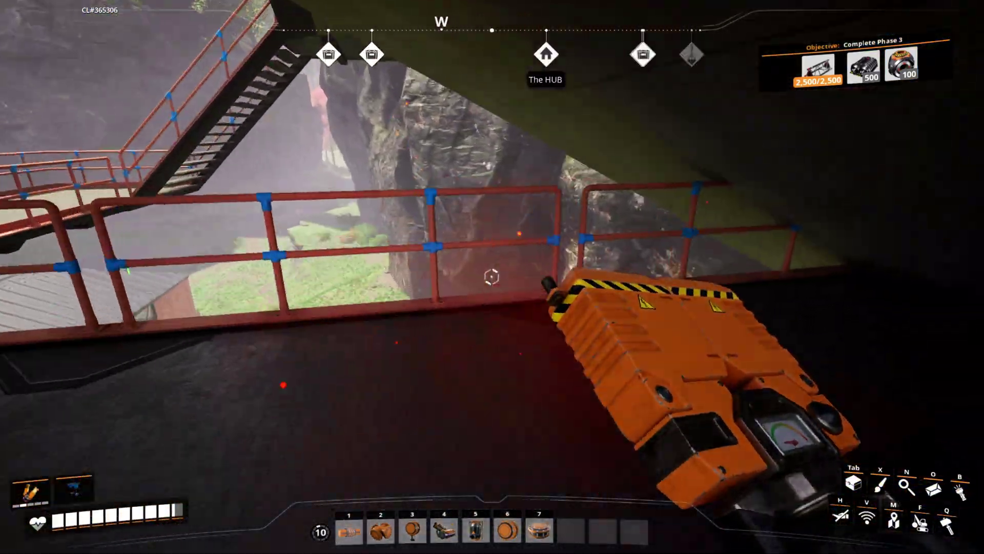
{"action": "key", "text": "w"}
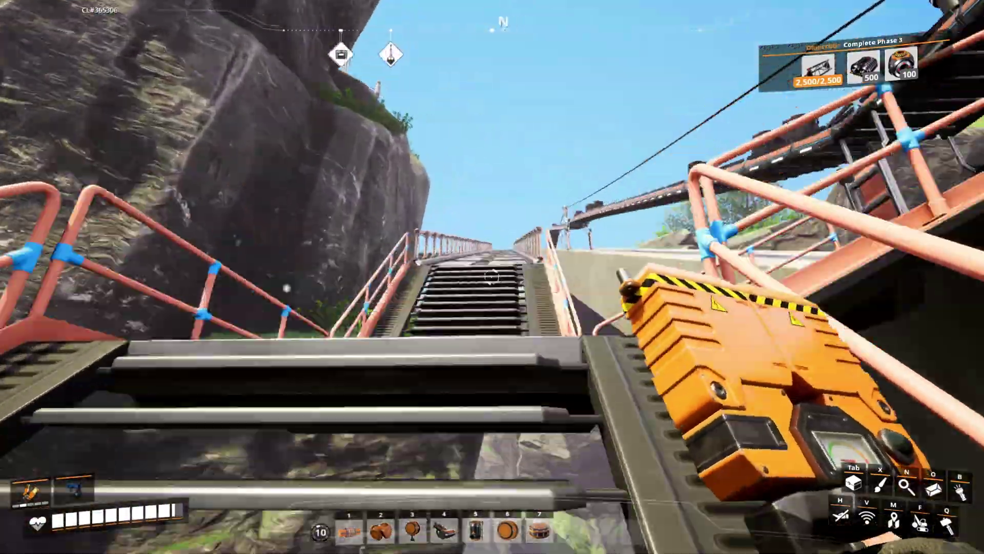
{"action": "key", "text": "w"}
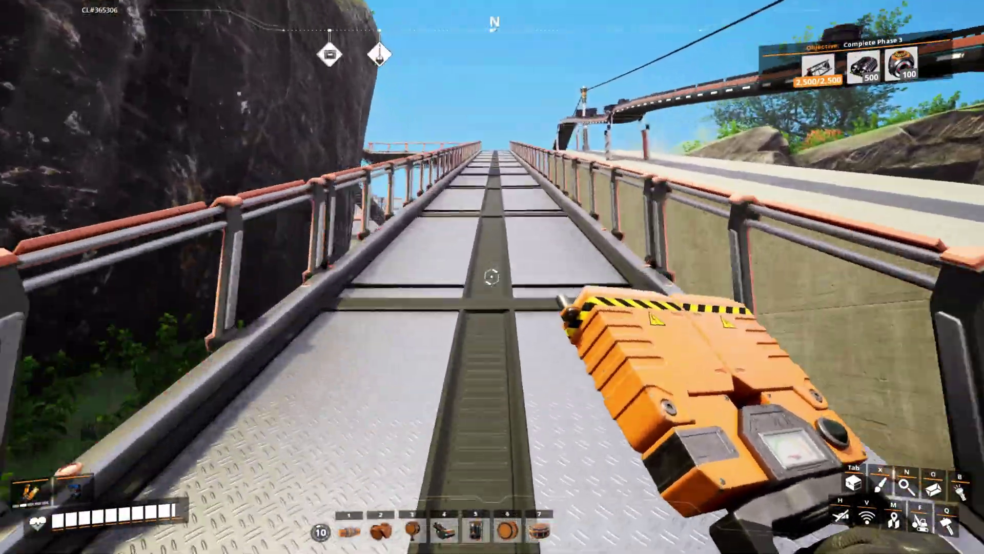
{"action": "key", "text": "w"}
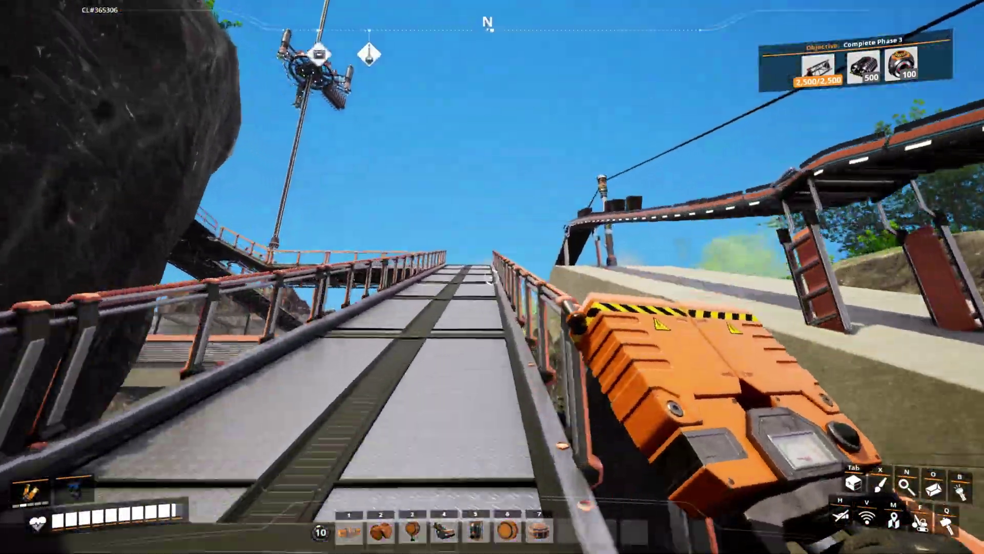
{"action": "key", "text": "w"}
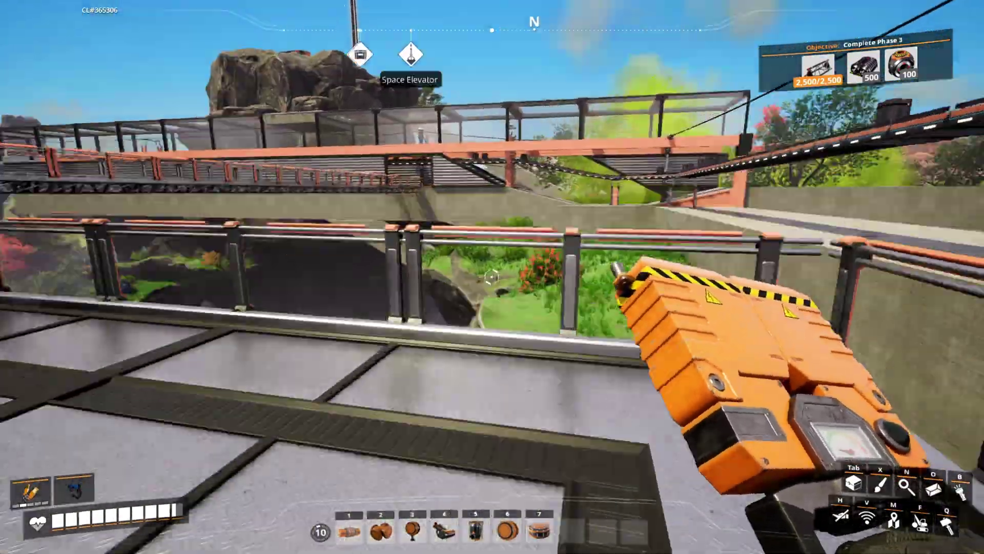
{"action": "key", "text": "w"}
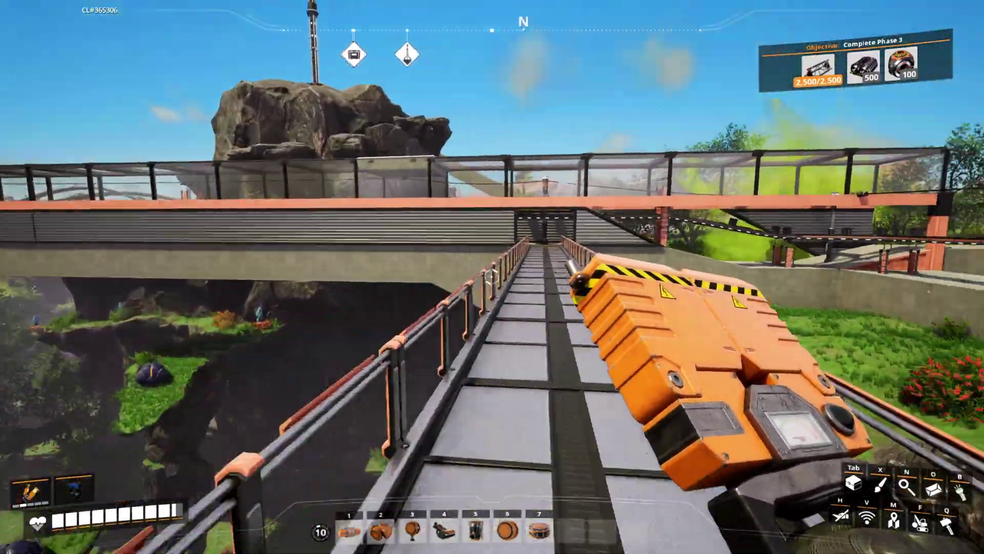
Step: Zipline west through the glass-covered conveyor tunnel to examine its reflections and the shadows on the walkway
{"action": "key", "text": "w"}
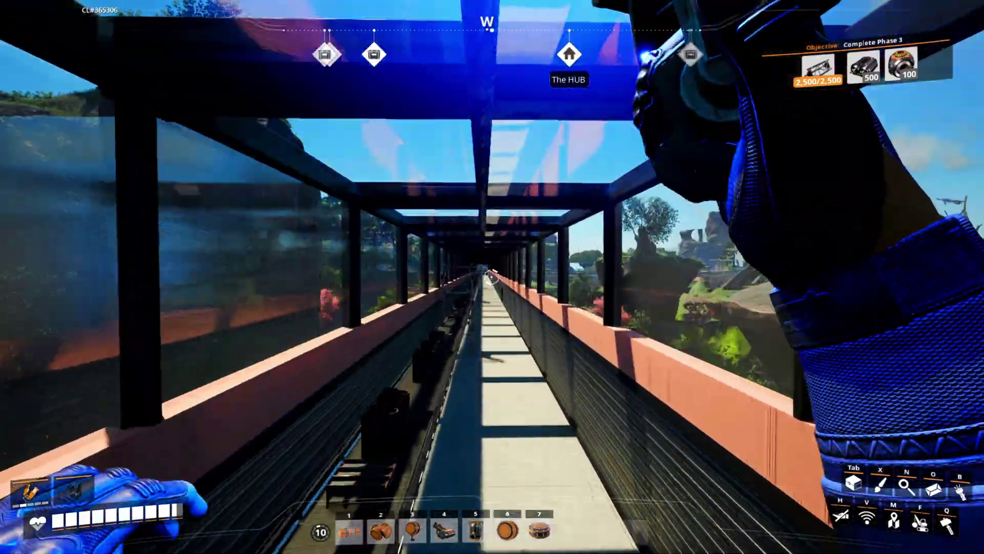
{"action": "key", "text": "w"}
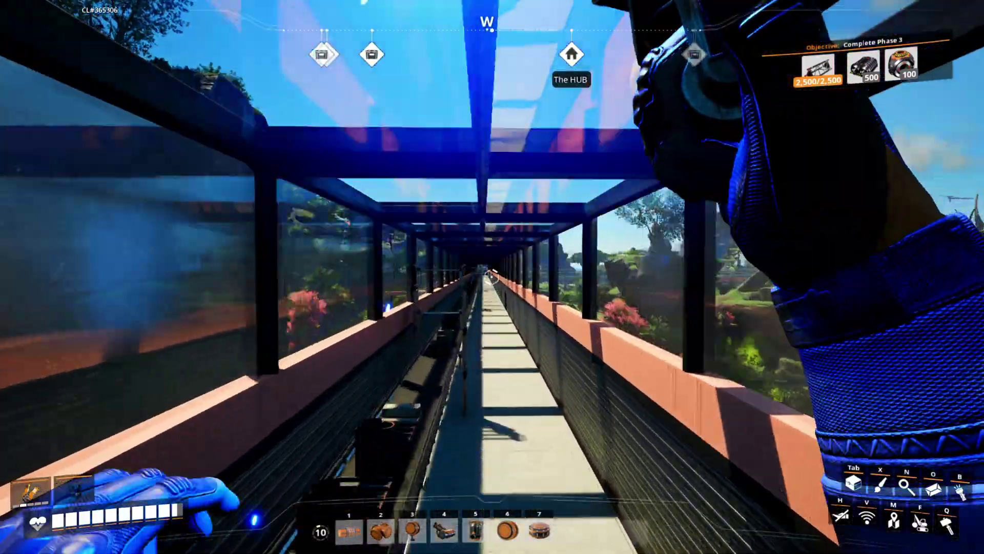
{"action": "key", "text": "w"}
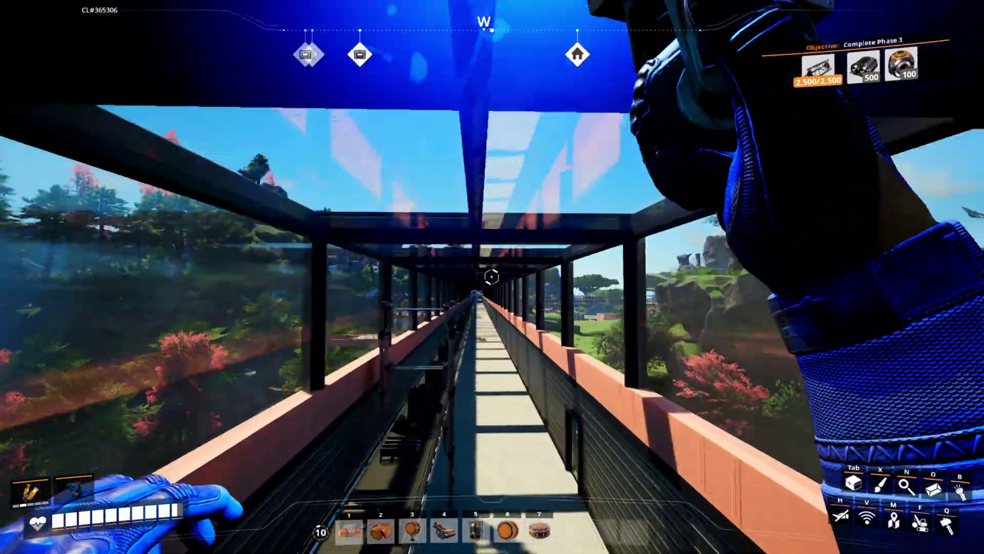
{"action": "key", "text": "w"}
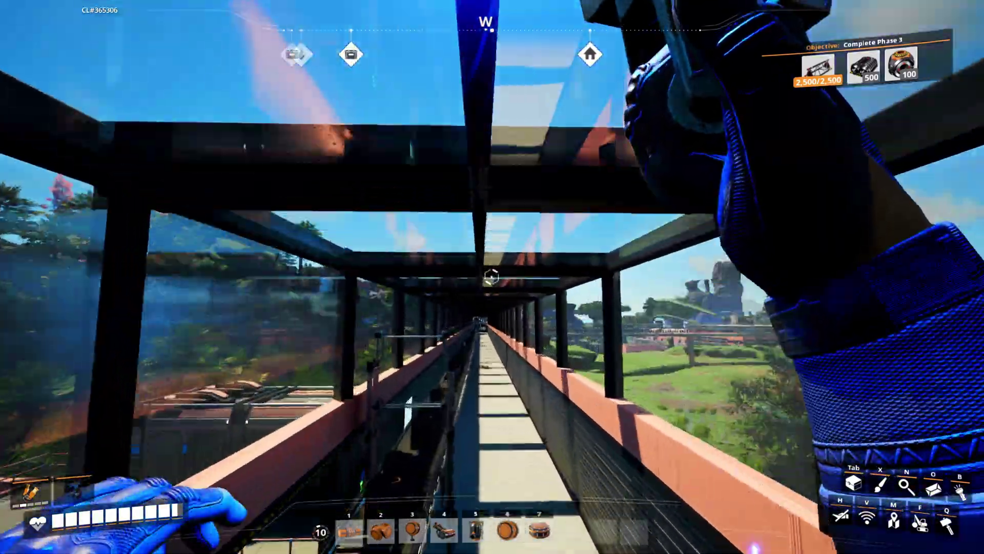
{"action": "key", "text": "w"}
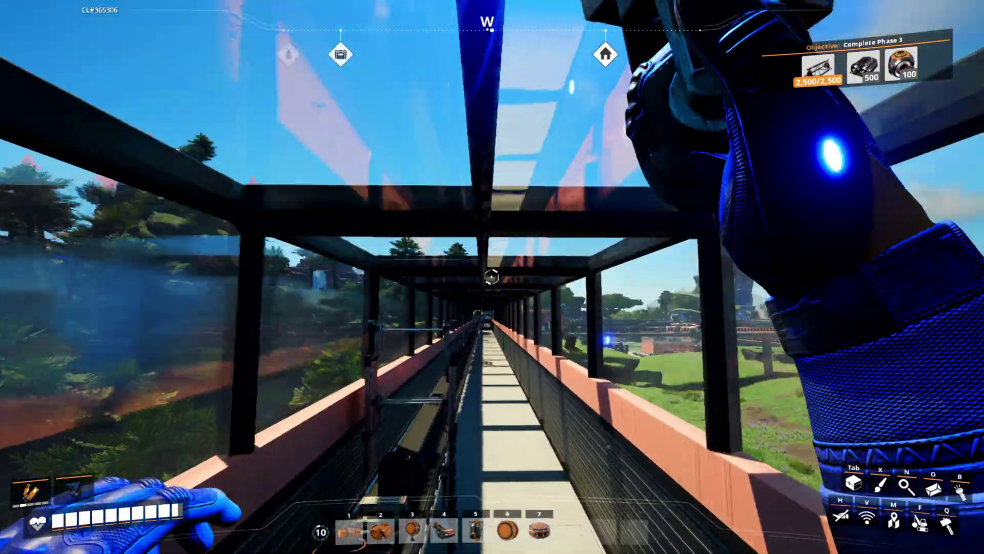
{"action": "key", "text": "w"}
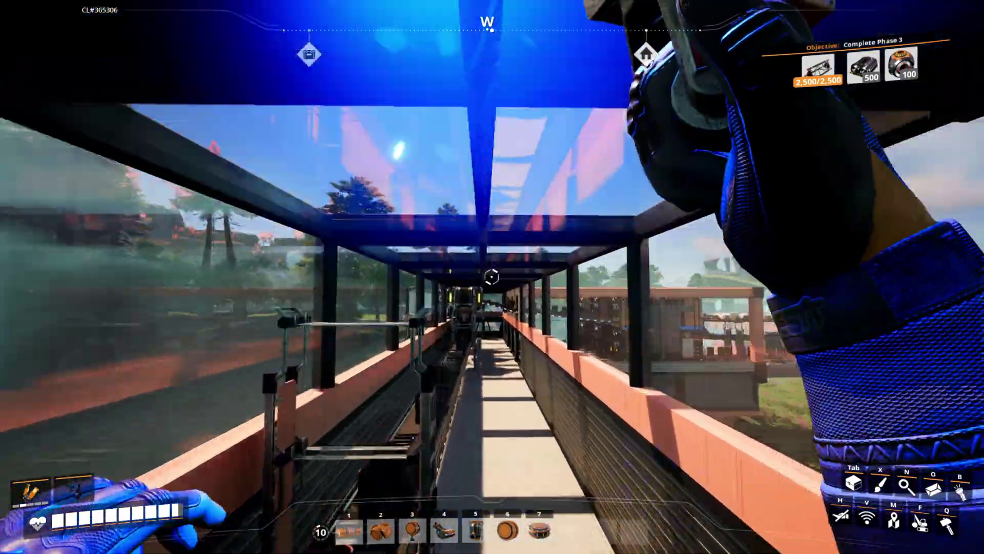
{"action": "key", "text": "w"}
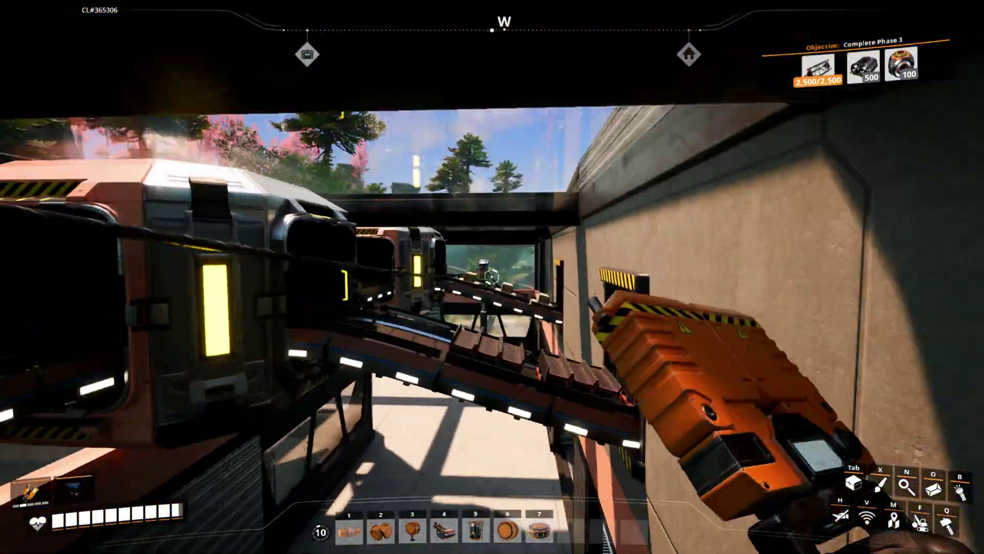
Step: Zipline over the valley and land on the concrete factory platform to examine the open-air lighting and distant scenery
{"action": "key", "text": "w"}
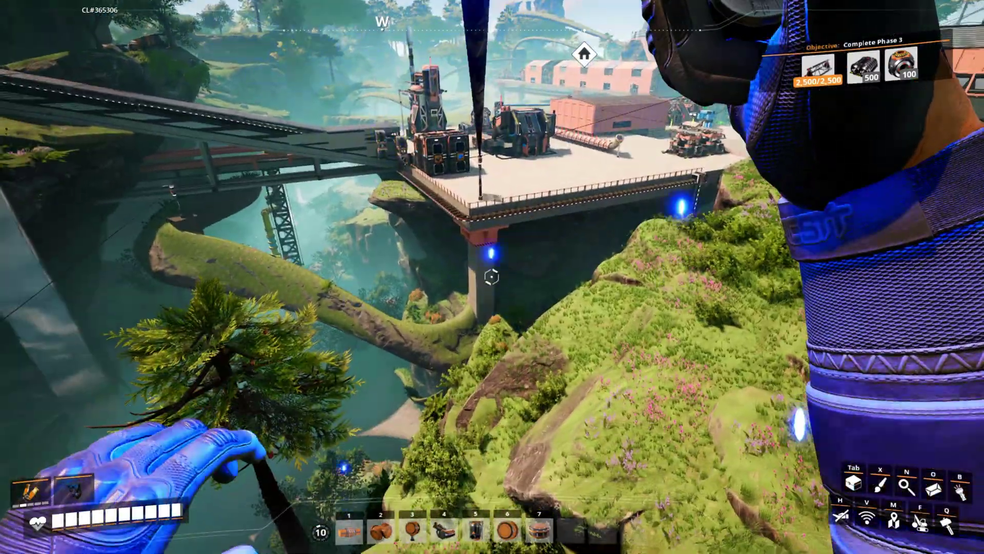
{"action": "key", "text": "w"}
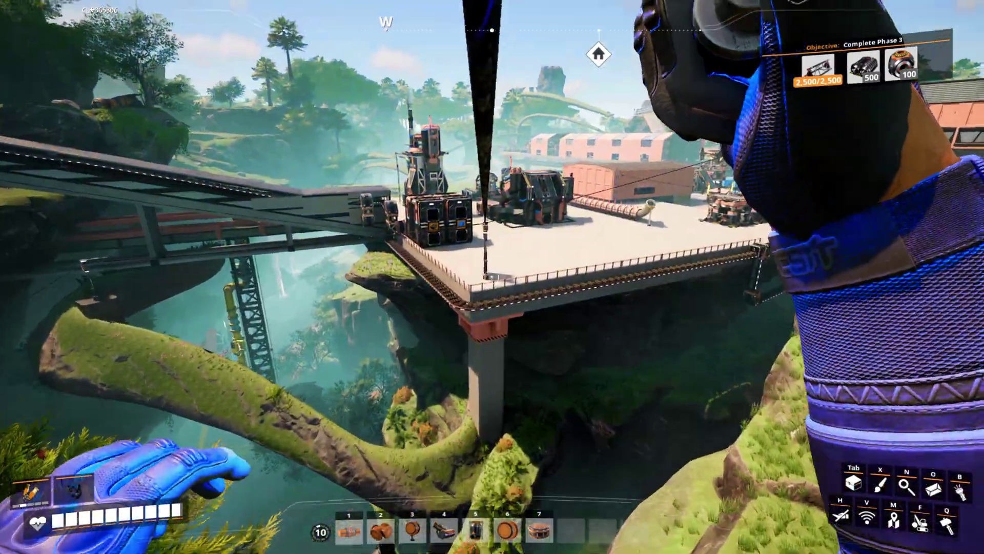
{"action": "key", "text": "space"}
{"action": "key", "text": "w"}
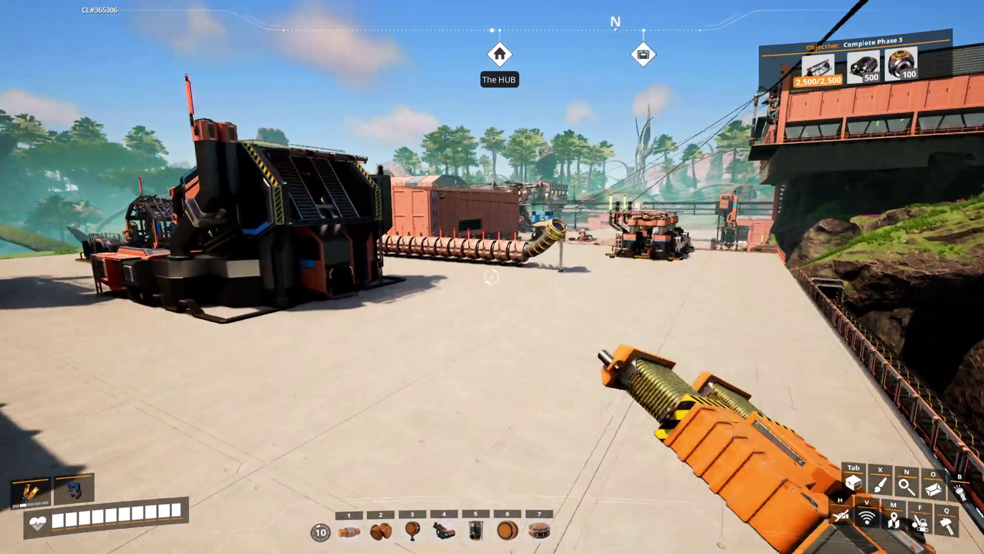